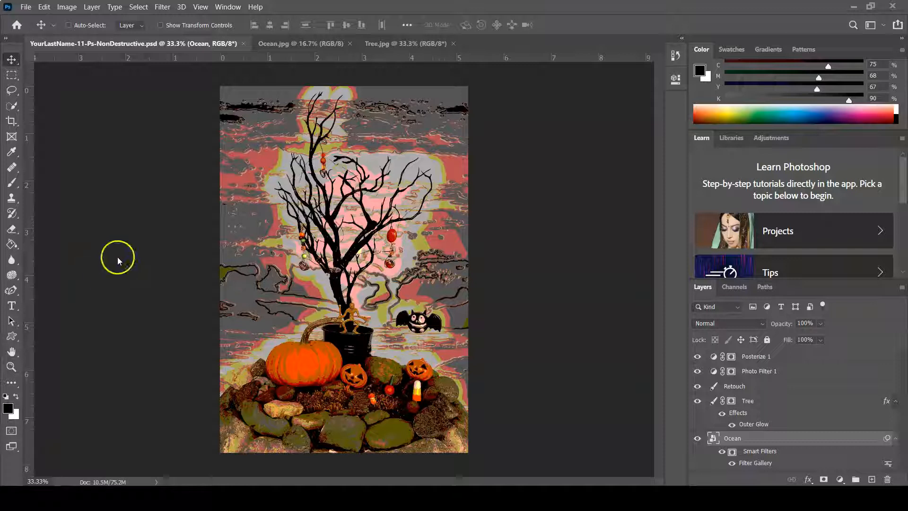
# Compare the finished YourLastName-11-Ps-NonDestructive.psd composite and its layers with the source photos Tree.jpg and Ocean.jpg
pyautogui.click(400, 43)
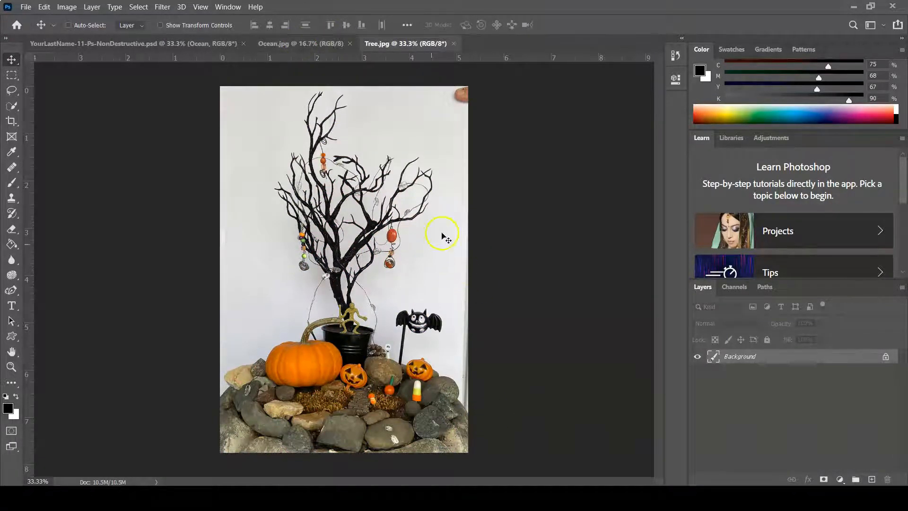
pyautogui.click(310, 42)
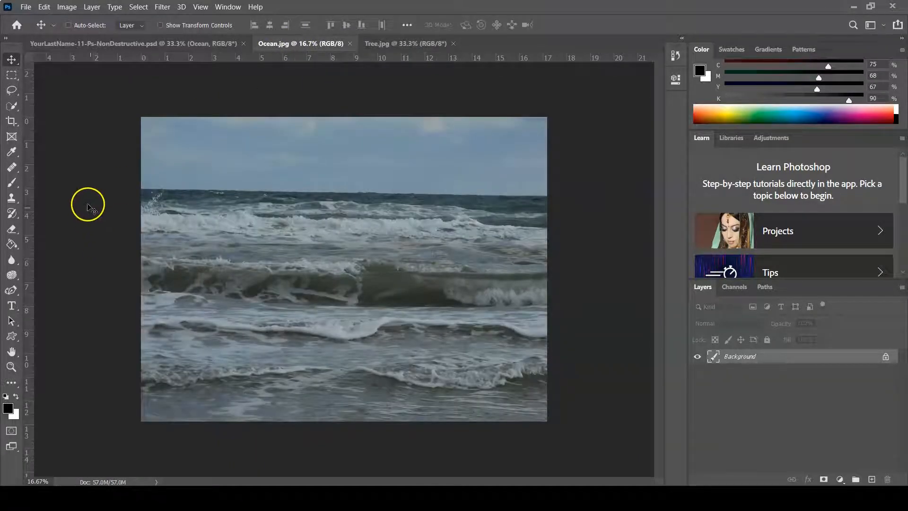
pyautogui.click(396, 43)
pyautogui.click(172, 43)
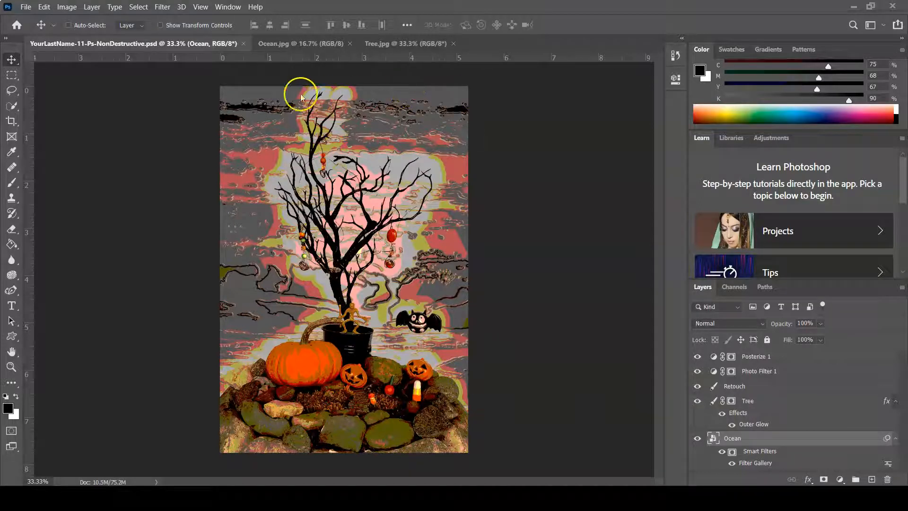
pyautogui.click(406, 43)
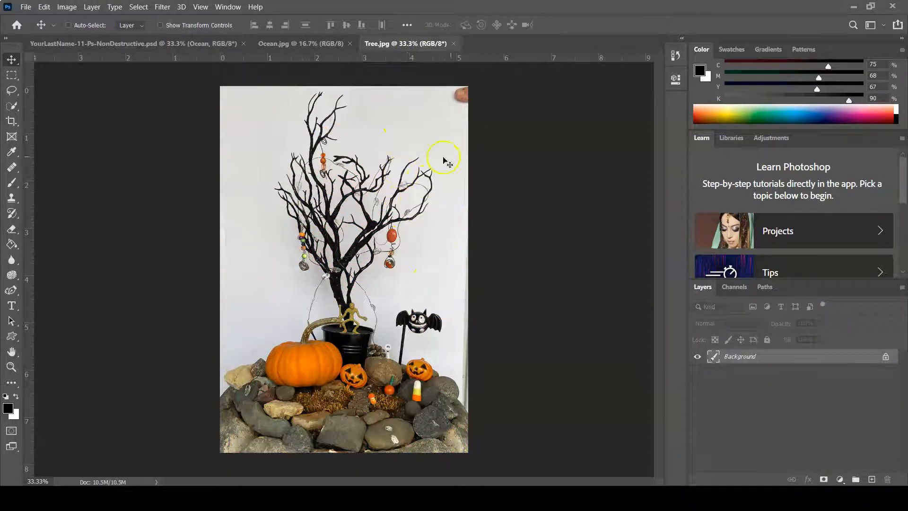
pyautogui.click(175, 44)
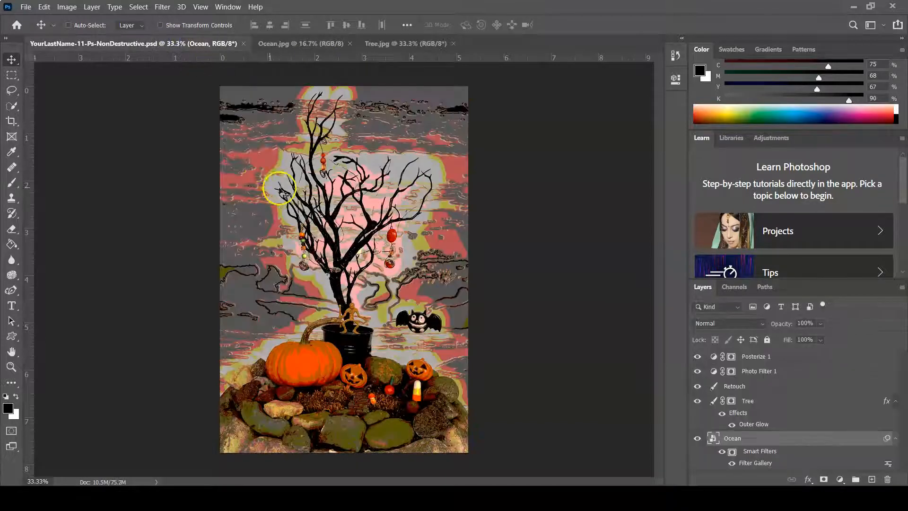
pyautogui.click(295, 44)
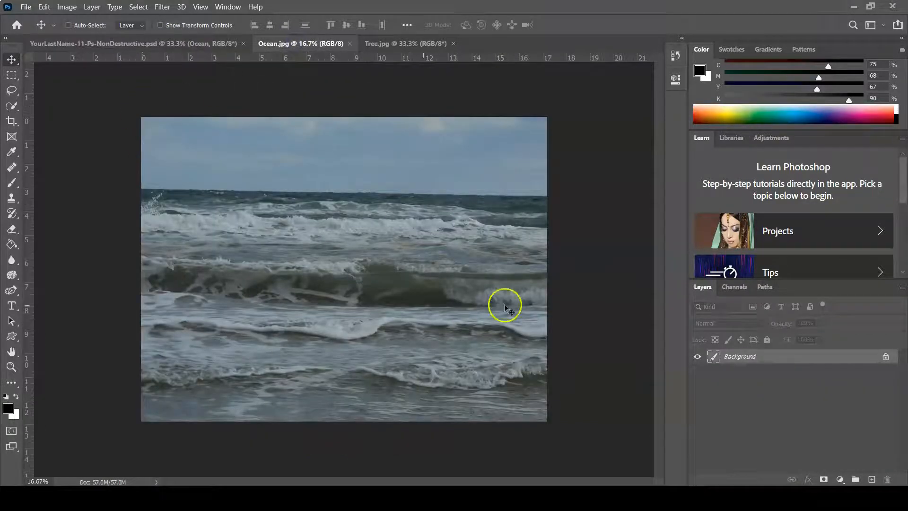
pyautogui.click(185, 43)
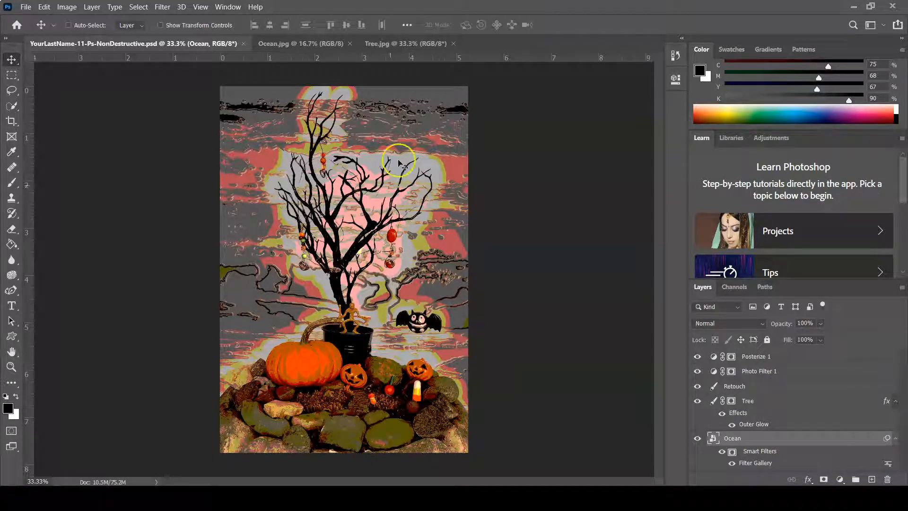
pyautogui.click(385, 43)
pyautogui.moveTo(332, 402); pyautogui.dragTo(516, 320)
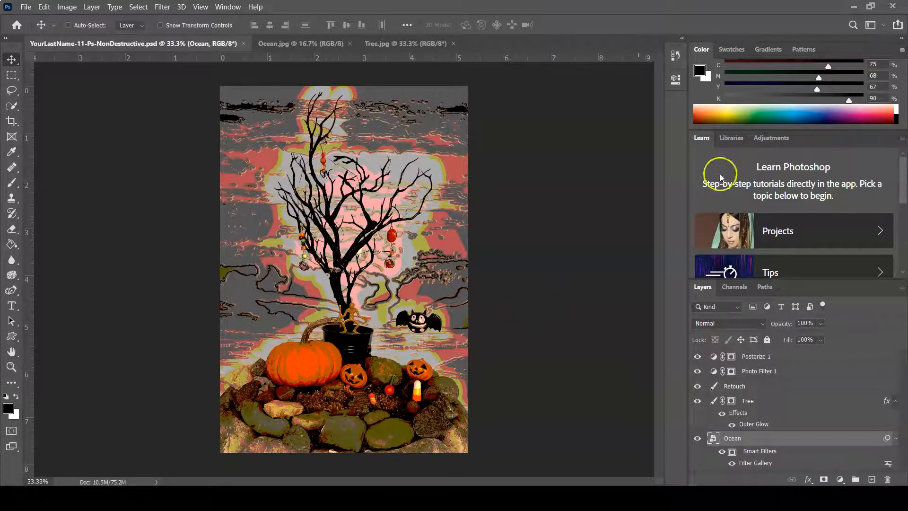
pyautogui.click(768, 139)
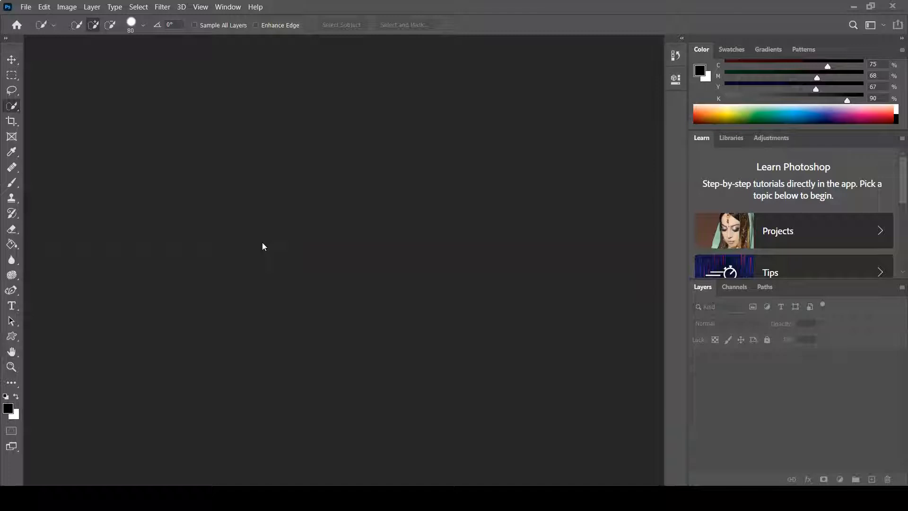
# Reset the Essentials workspace to its default layout
pyautogui.click(885, 27)
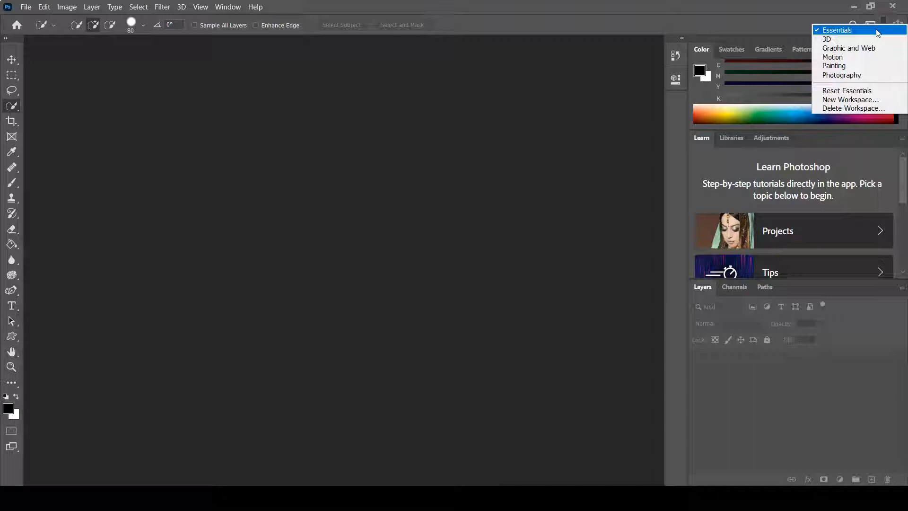
pyautogui.click(866, 90)
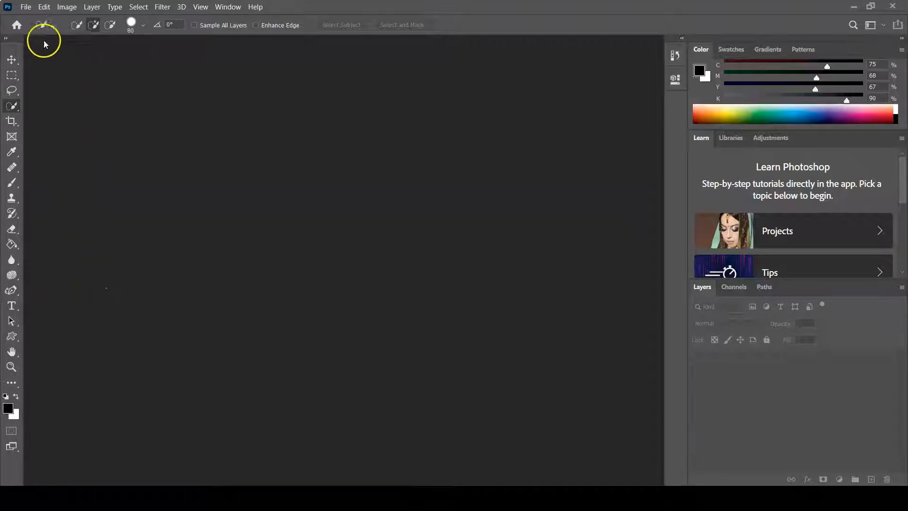
# Open Tree.jpg from the Ps-NonDestructive folder in Downloads
pyautogui.click(26, 7)
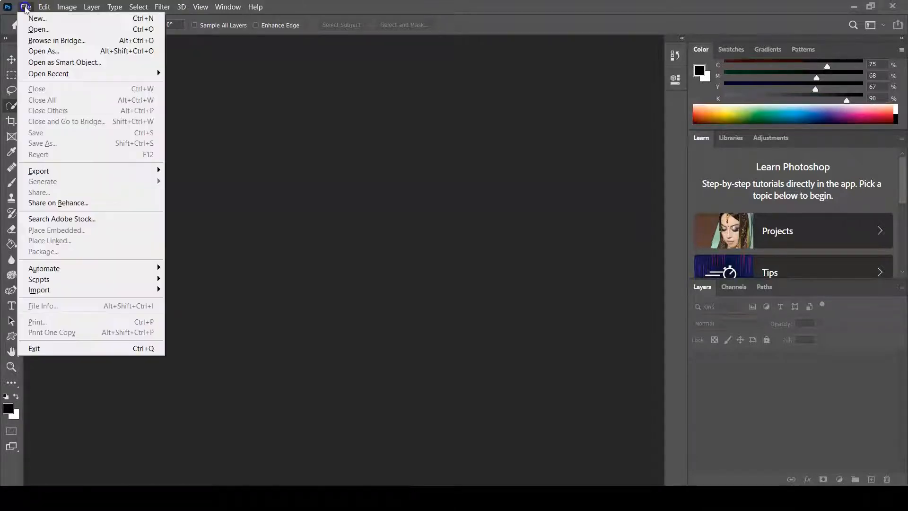
pyautogui.click(44, 30)
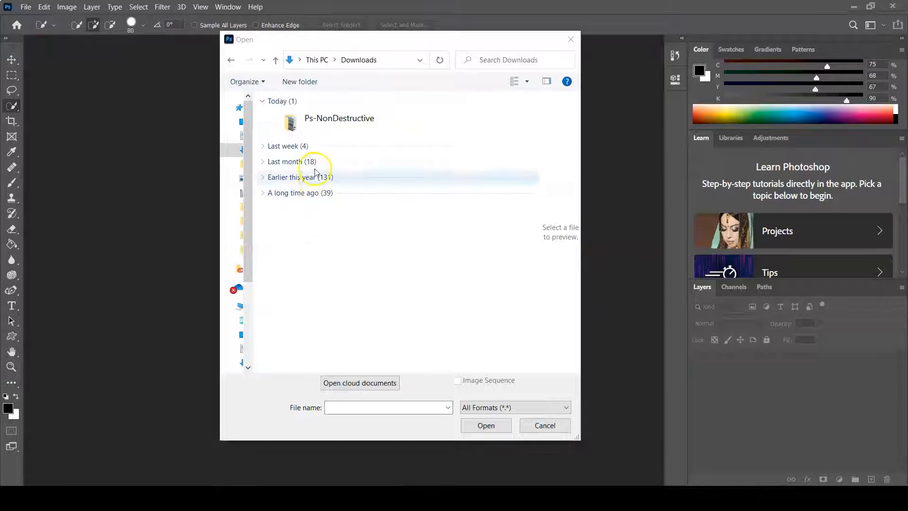
pyautogui.click(293, 124)
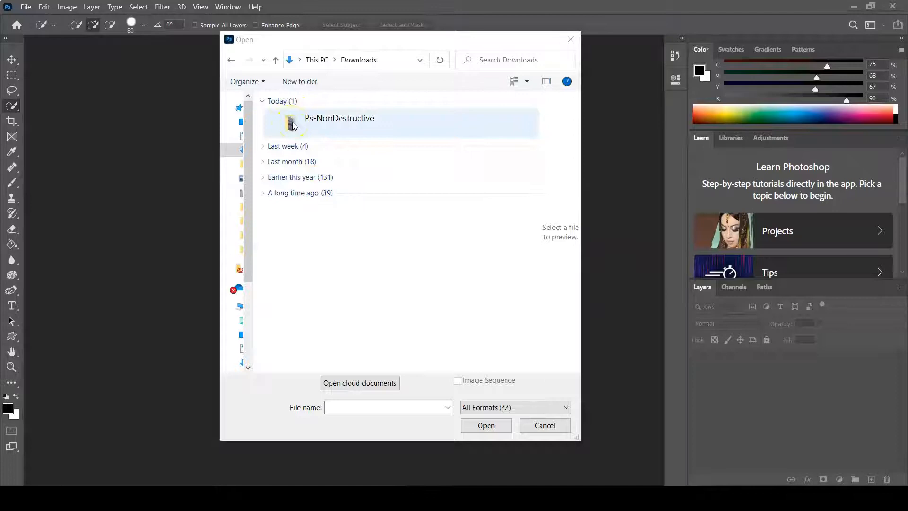
pyautogui.click(293, 124)
pyautogui.doubleClick(293, 124)
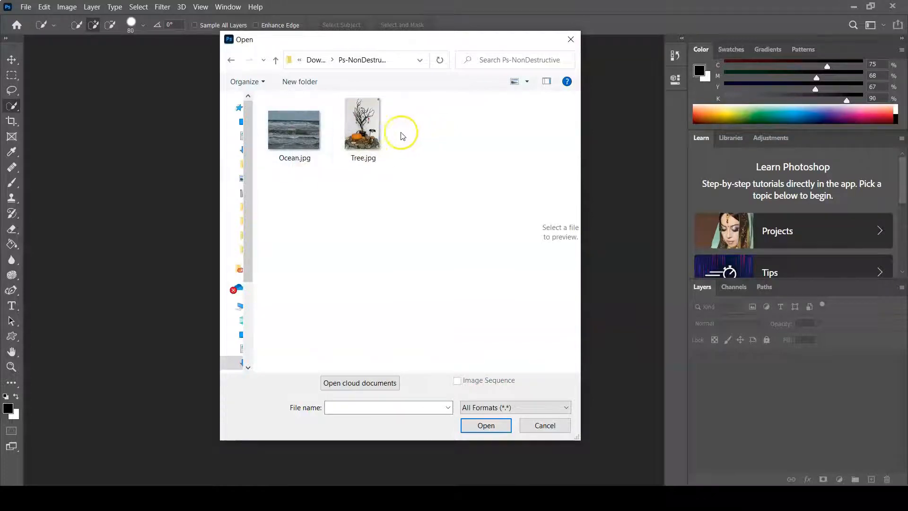
pyautogui.click(371, 135)
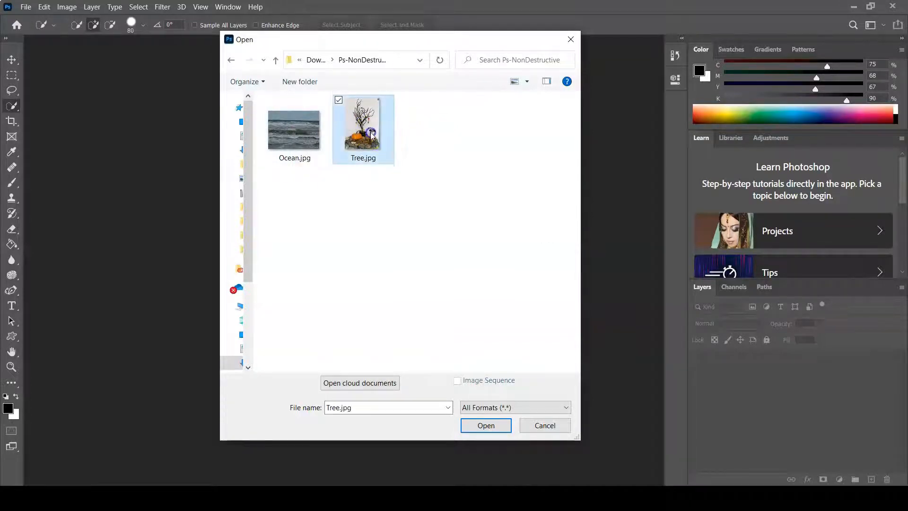
pyautogui.click(485, 426)
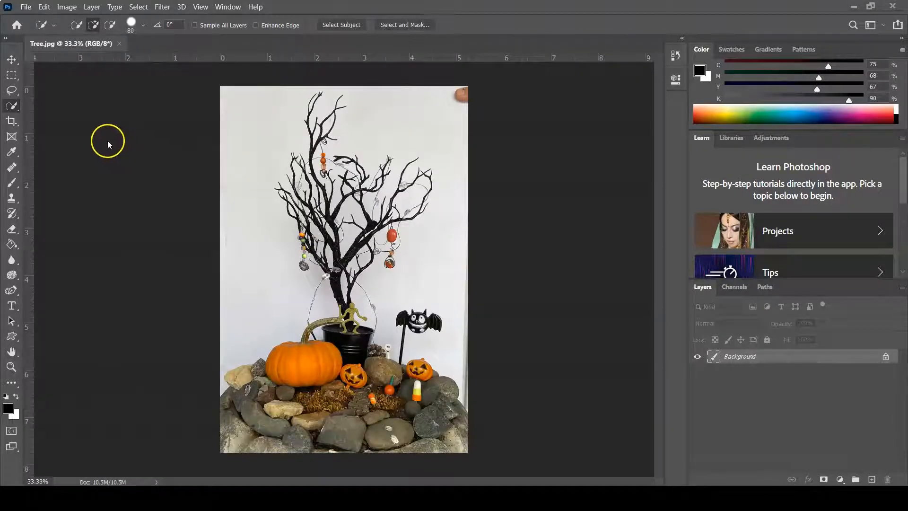
# Start saving the tree image under a new name and create and enter a folder named Lab11-Ps-NonDestructiveEditing inside AdobeDesignSuite
pyautogui.click(26, 8)
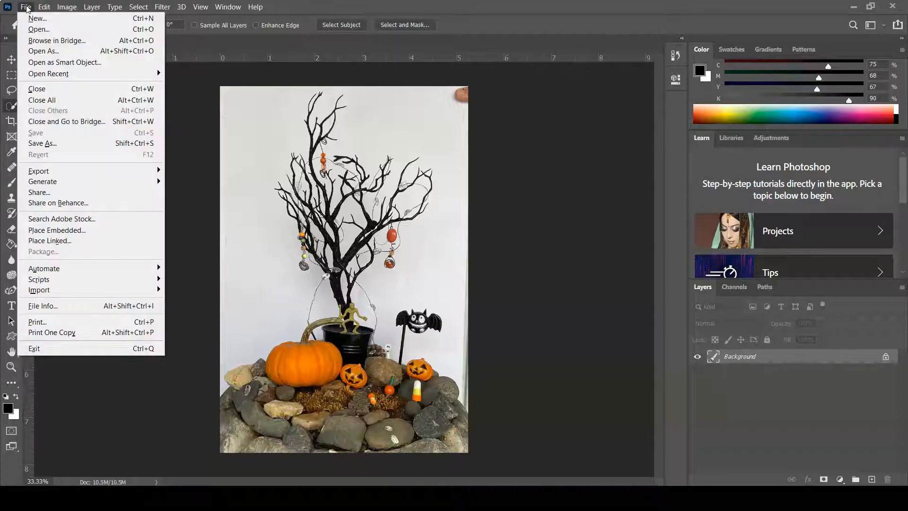
pyautogui.click(54, 146)
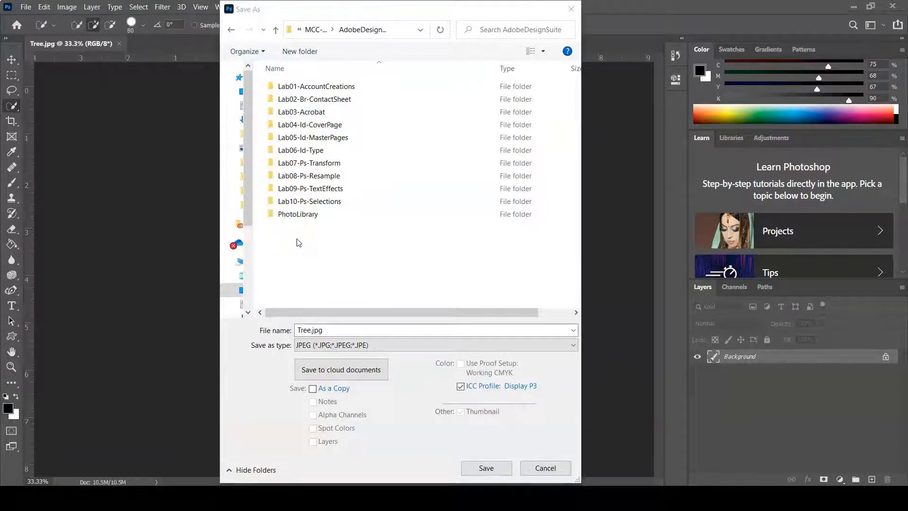
pyautogui.click(300, 51)
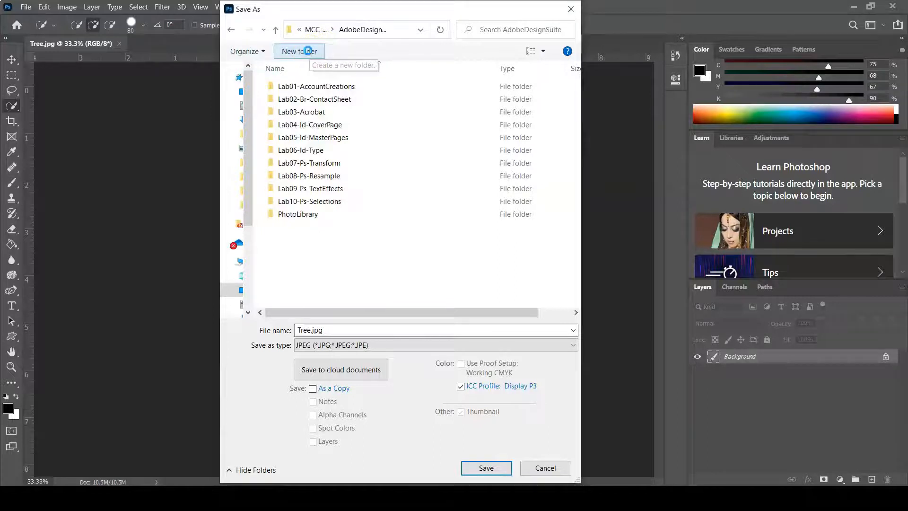
pyautogui.write('L')
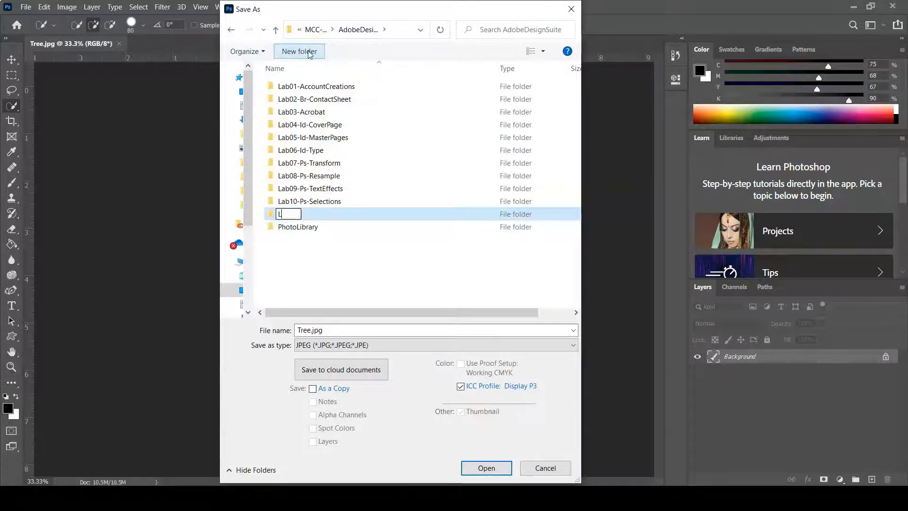
pyautogui.write('ab11-Ps')
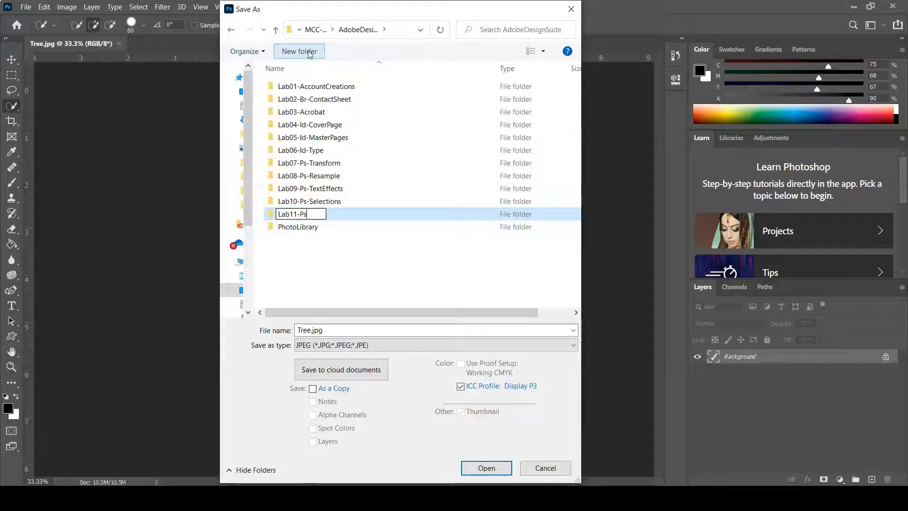
pyautogui.write('-NonD')
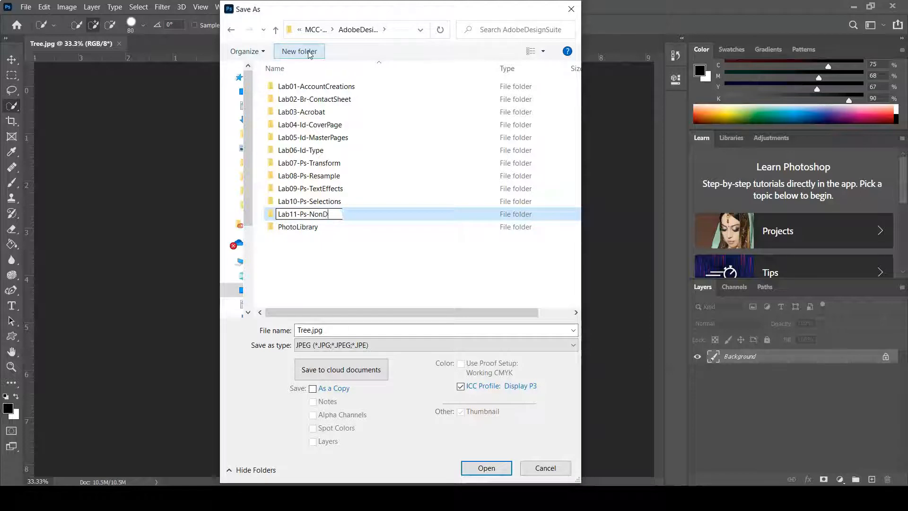
pyautogui.write('estructive')
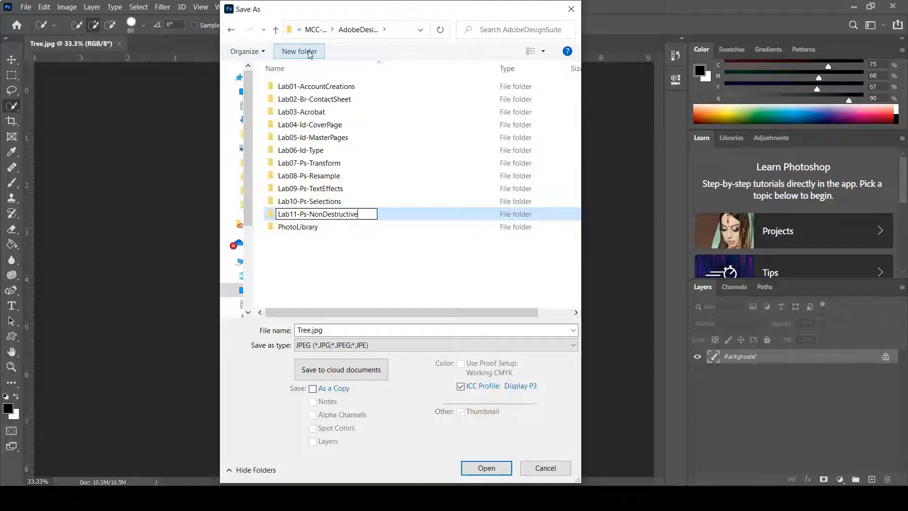
pyautogui.write('Editing')
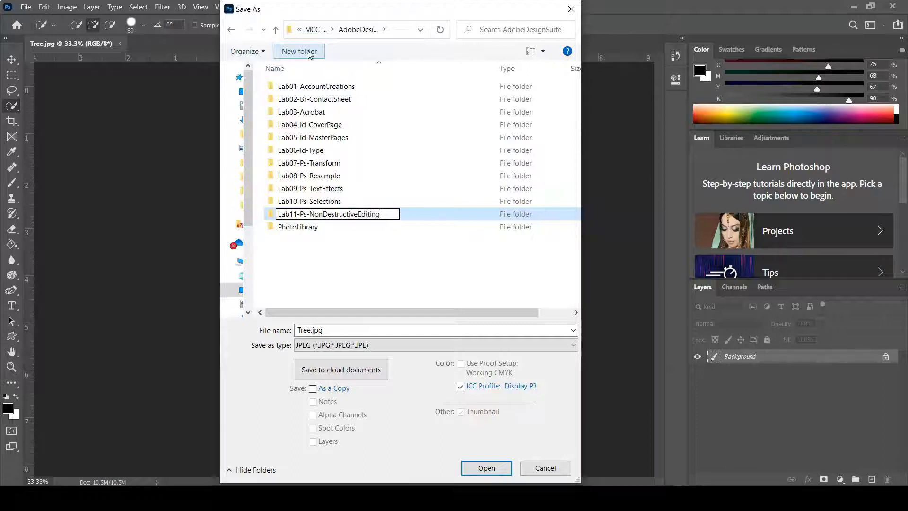
pyautogui.click(270, 216)
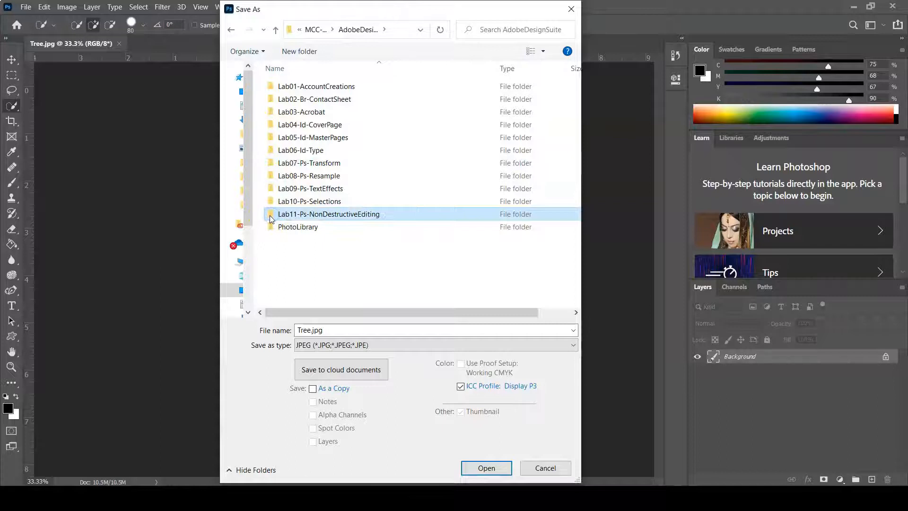
pyautogui.click(273, 216)
pyautogui.doubleClick(273, 215)
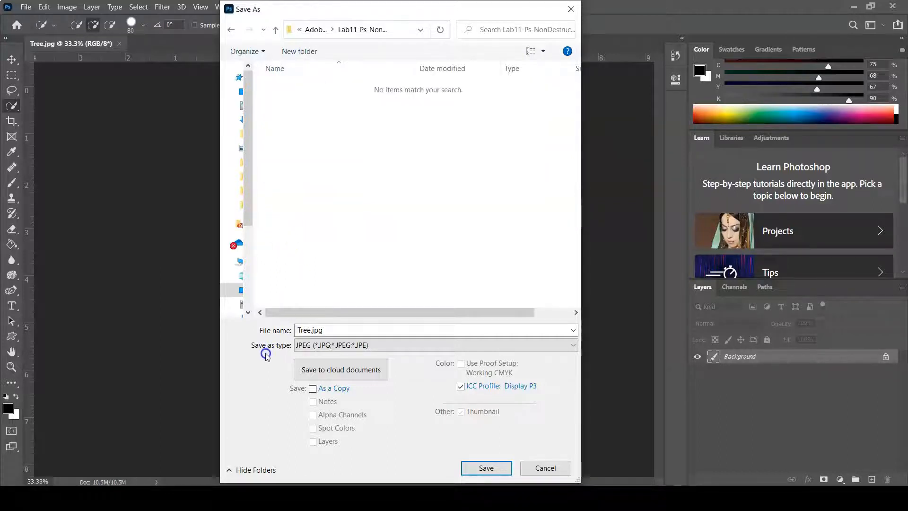
# Save the image in Photoshop (PSD) format as YourLastName-11-Ps-NonDestructive.psd in the new lab folder
pyautogui.click(318, 350)
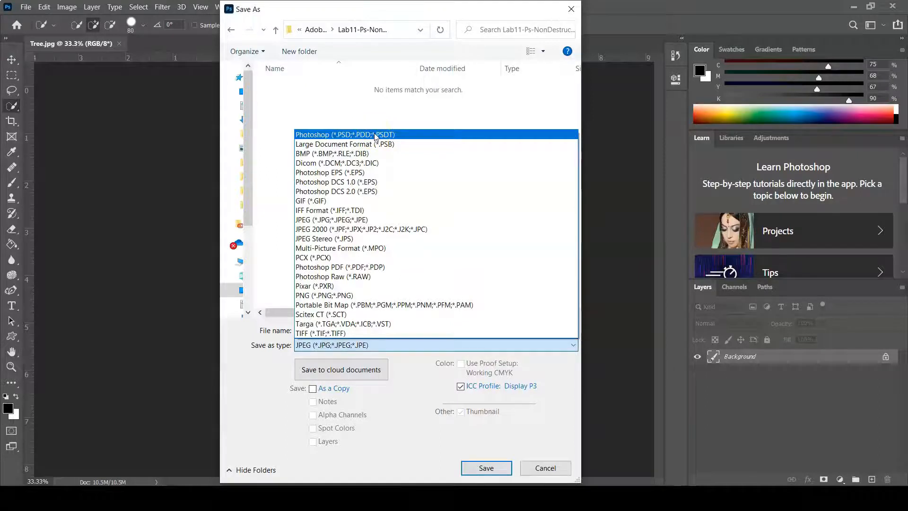
pyautogui.click(376, 135)
pyautogui.click(309, 330)
pyautogui.click(309, 329)
pyautogui.doubleClick(309, 330)
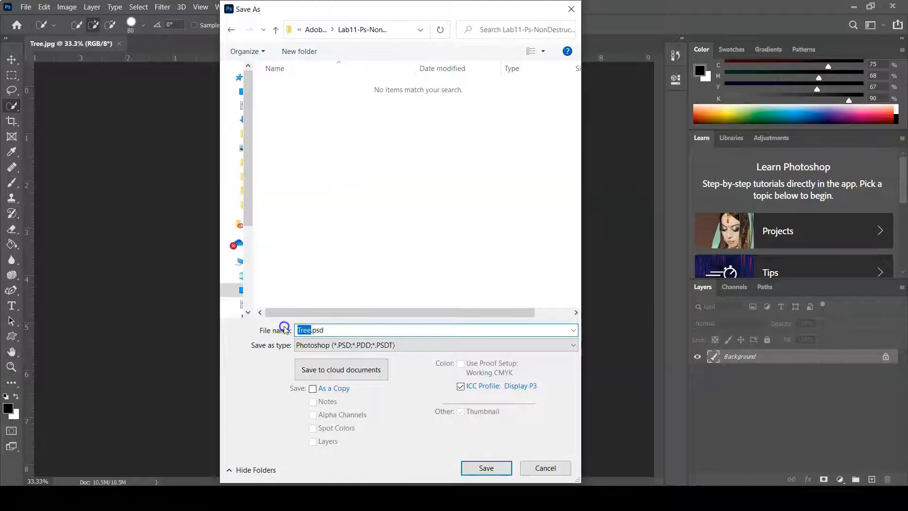
pyautogui.write('Your')
pyautogui.write('LastN')
pyautogui.write('ame')
pyautogui.write('-')
pyautogui.write('11-')
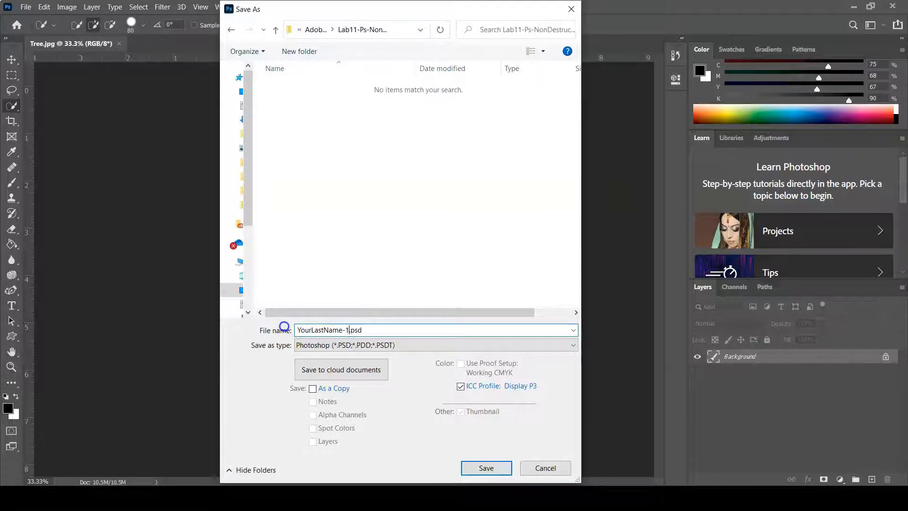
pyautogui.write('Ps-')
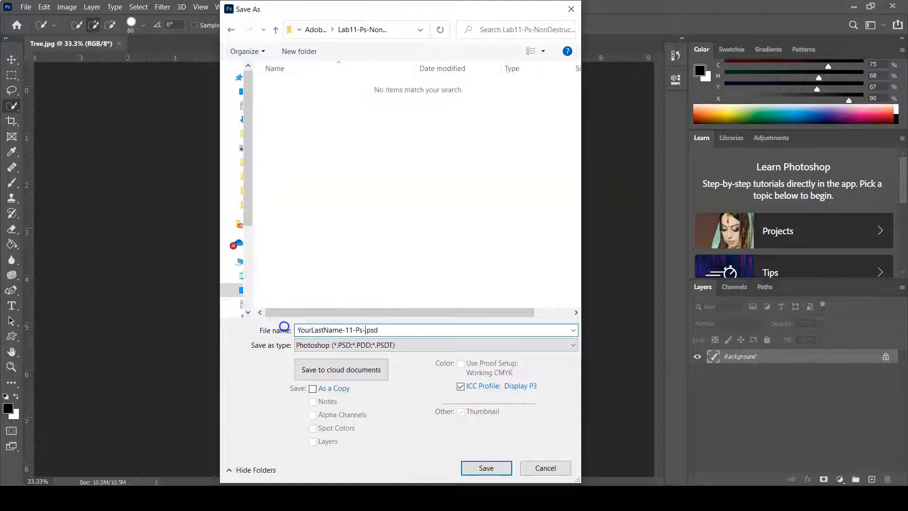
pyautogui.write('NonDestructive')
pyautogui.click(485, 468)
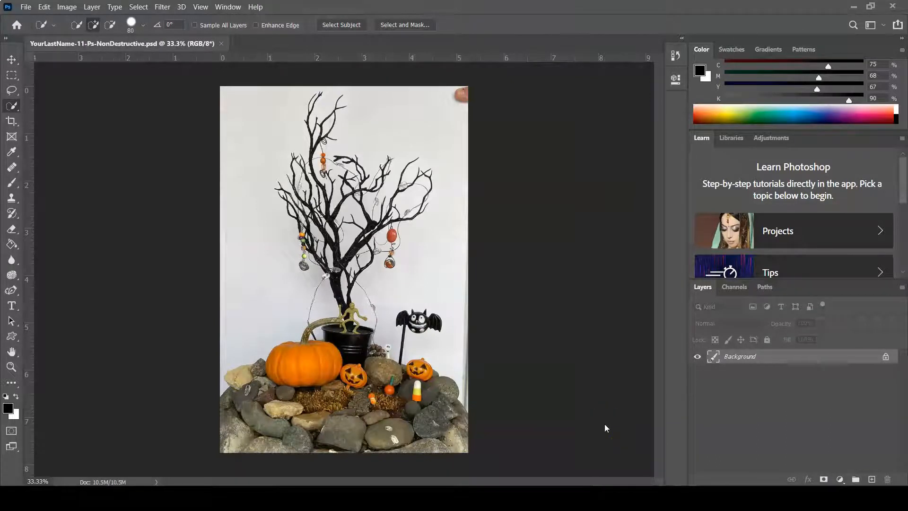
# Unlock the Background layer and rename it Tree
pyautogui.click(886, 358)
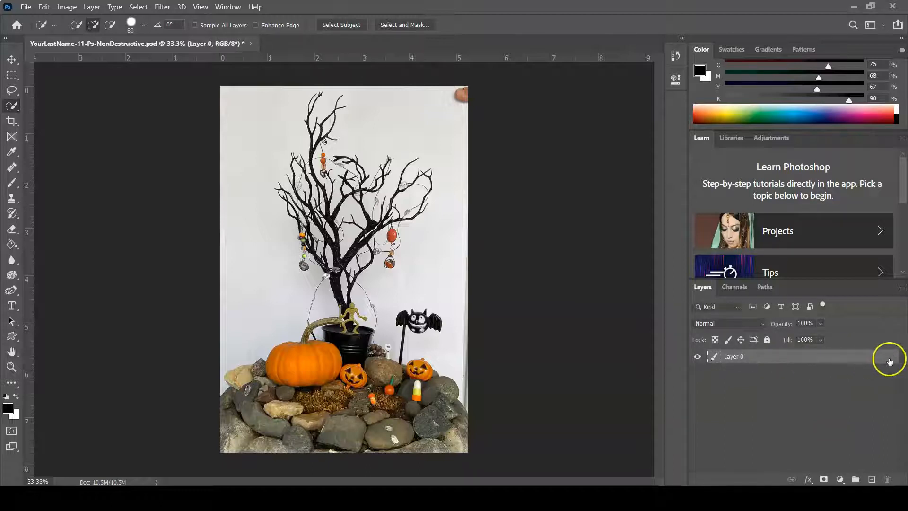
pyautogui.doubleClick(745, 358)
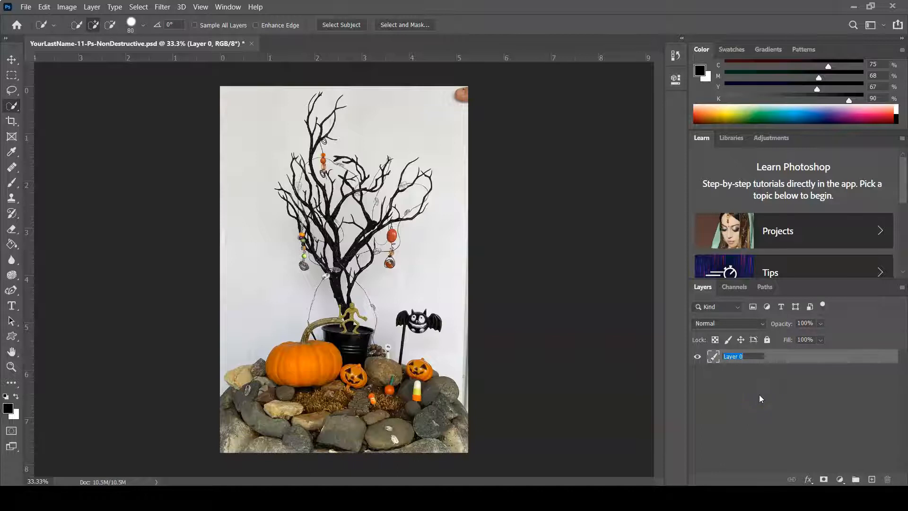
pyautogui.write('Tree')
pyautogui.press('Return')
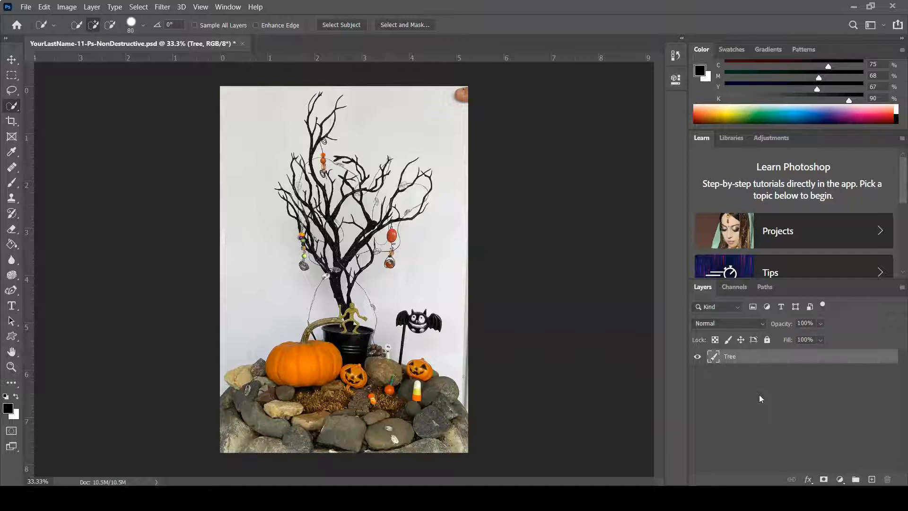
# Save the tree document, and open Ocean.jpg from the Ps-NonDestructive folder
pyautogui.click(26, 6)
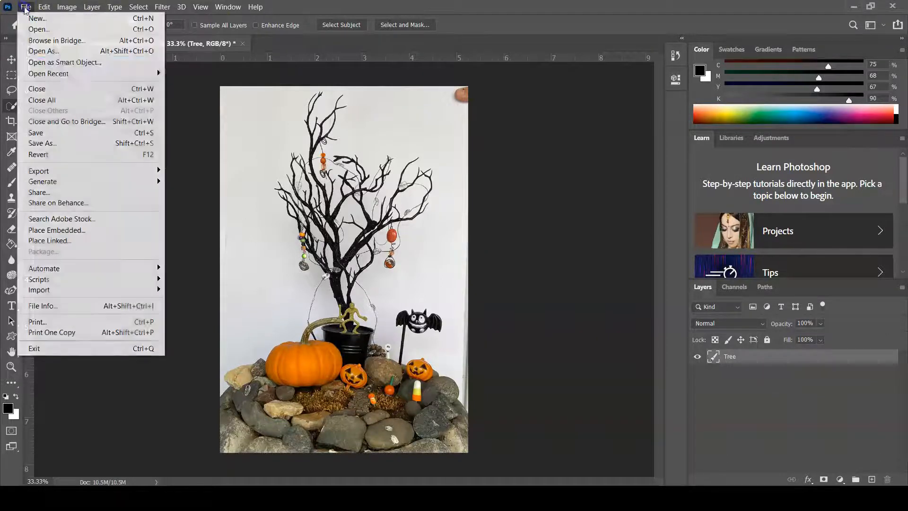
pyautogui.click(49, 135)
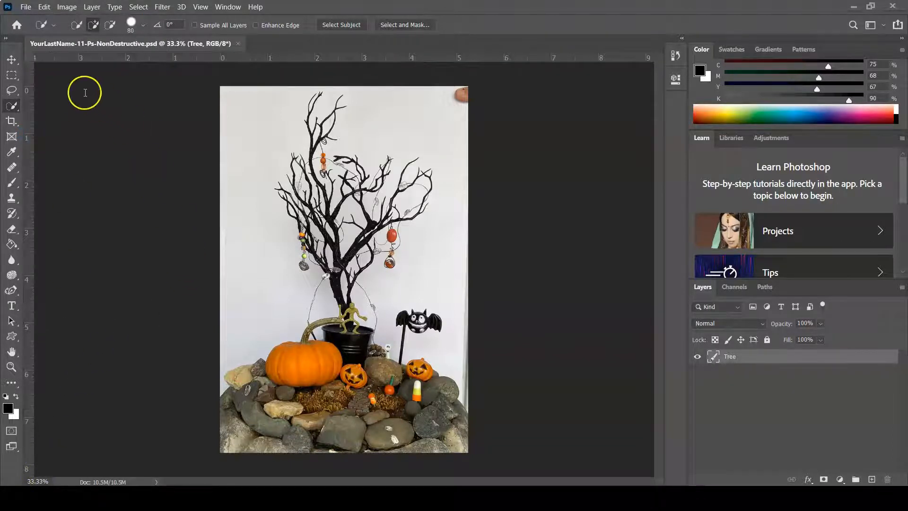
pyautogui.click(27, 7)
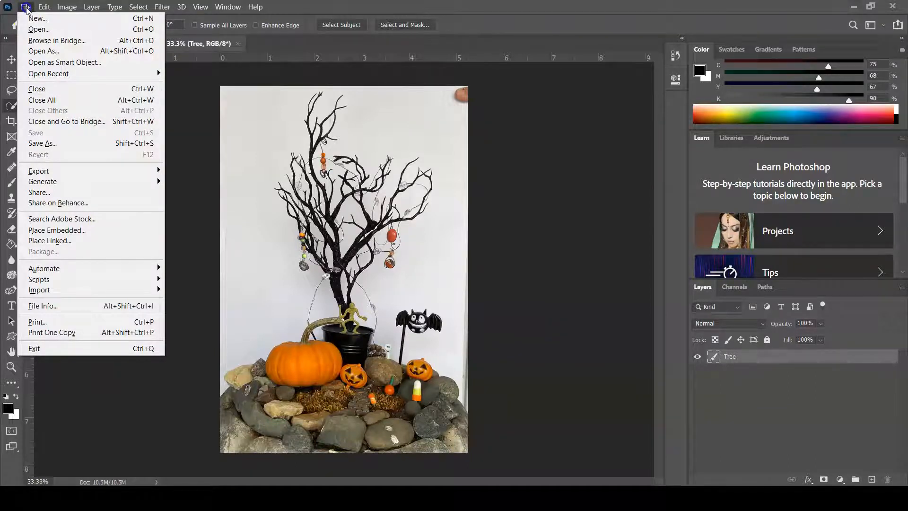
pyautogui.click(38, 30)
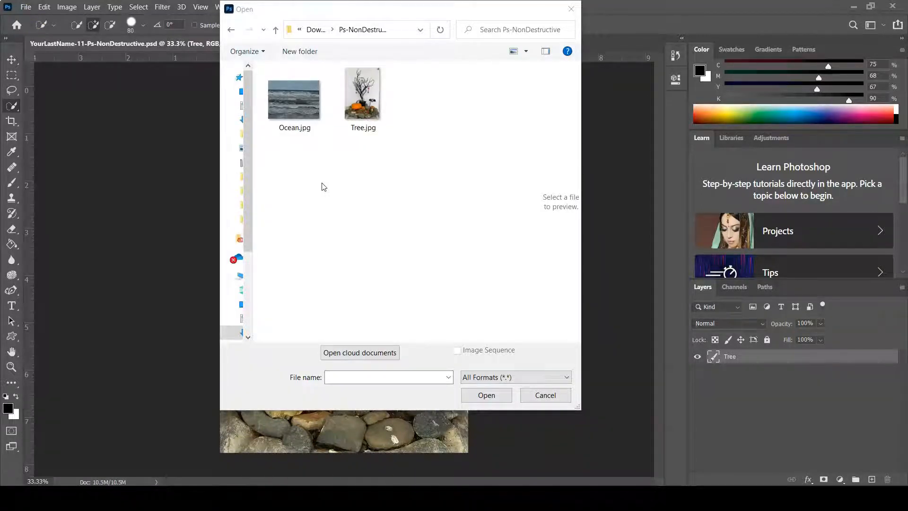
pyautogui.click(320, 188)
pyautogui.click(279, 108)
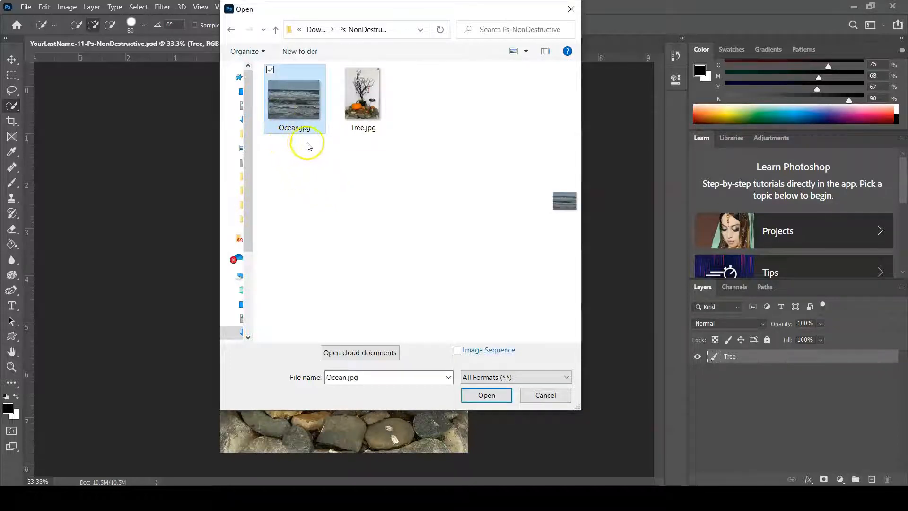
pyautogui.click(499, 398)
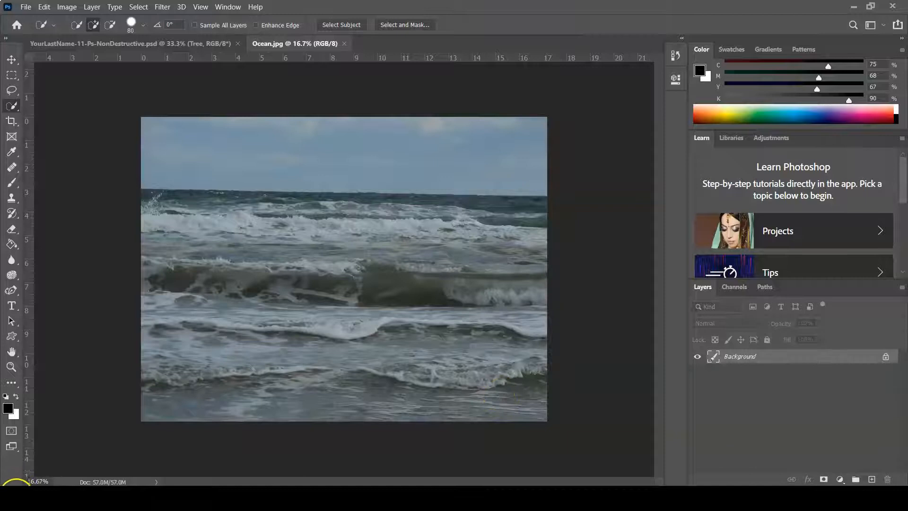
# Select the entire ocean image and copy it to the clipboard
pyautogui.click(11, 60)
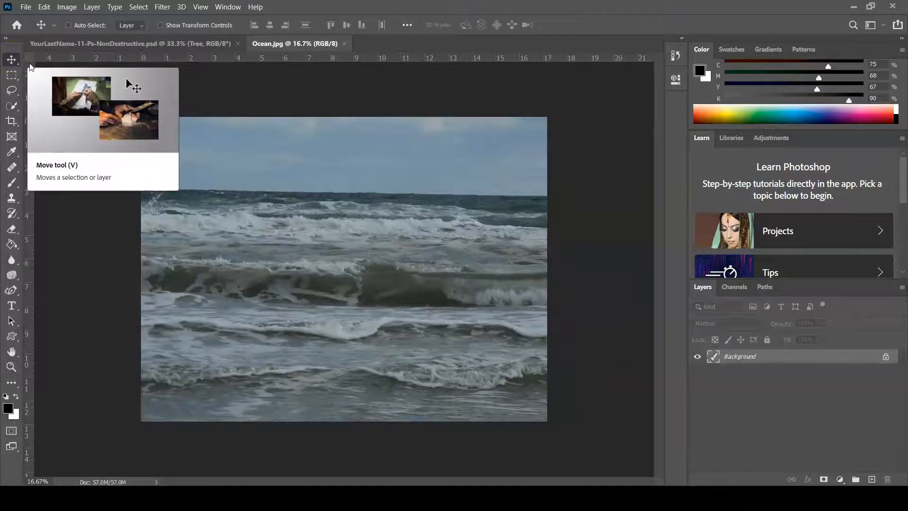
pyautogui.click(139, 7)
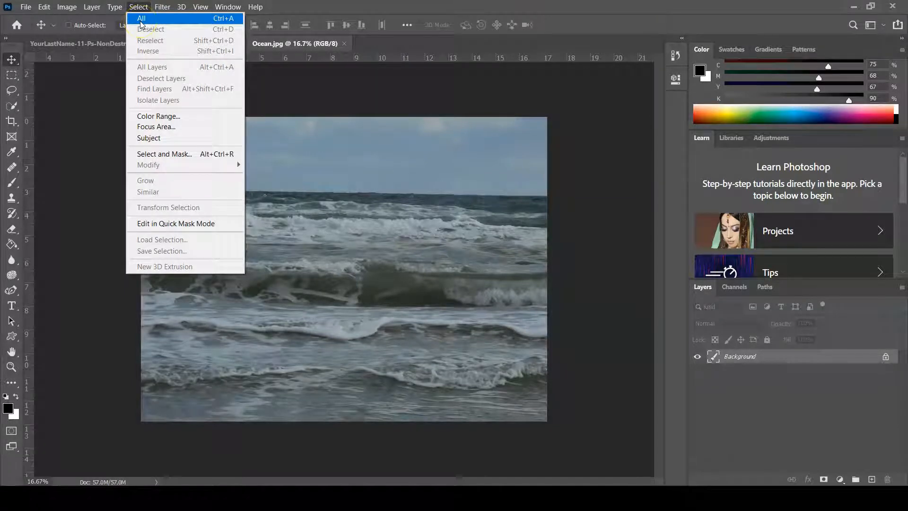
pyautogui.click(140, 20)
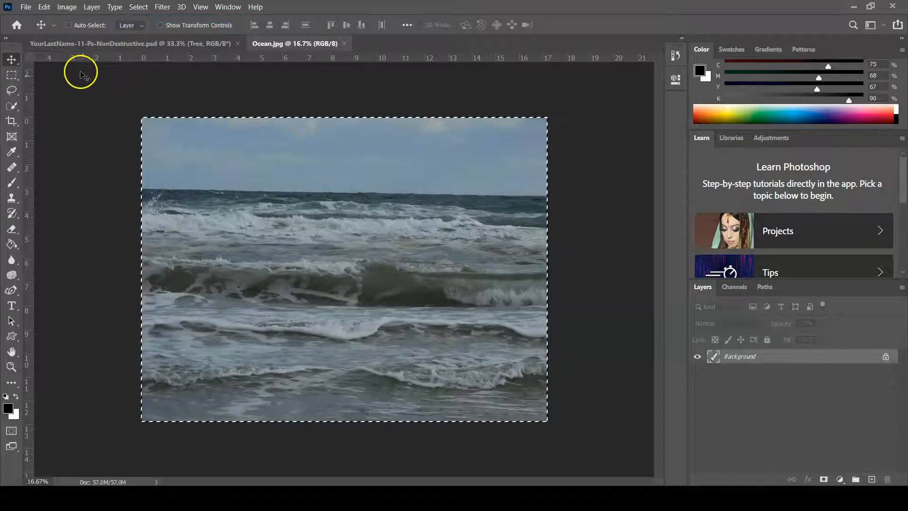
pyautogui.click(46, 7)
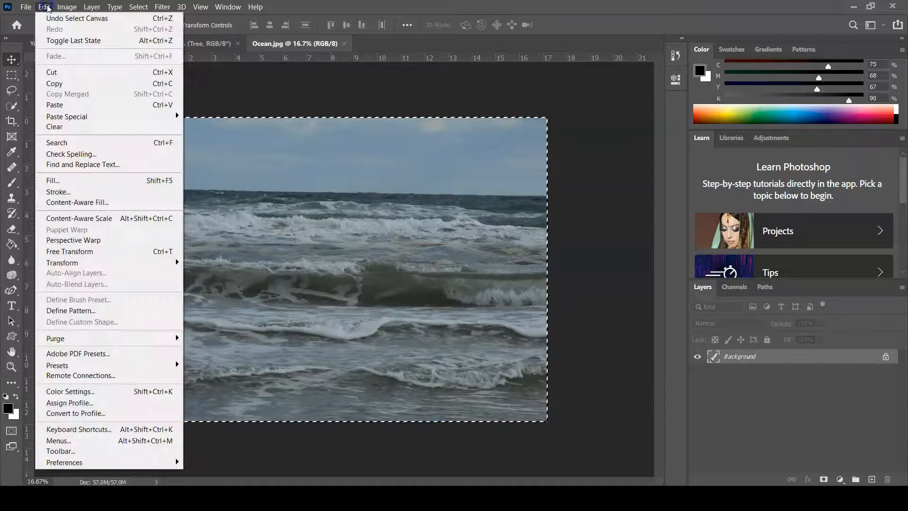
pyautogui.click(58, 85)
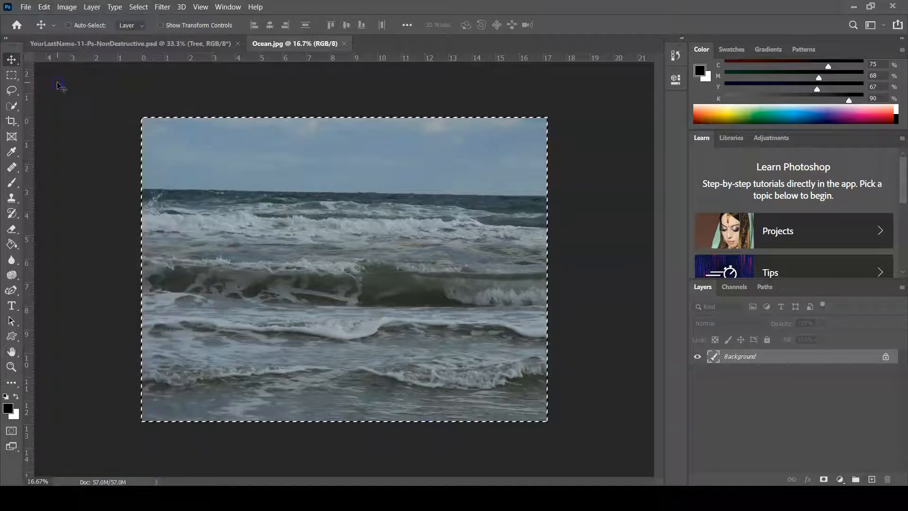
# Paste the ocean image into YourLastName-11-Ps-NonDestructive.psd, accepting the color profile conversion
pyautogui.click(75, 44)
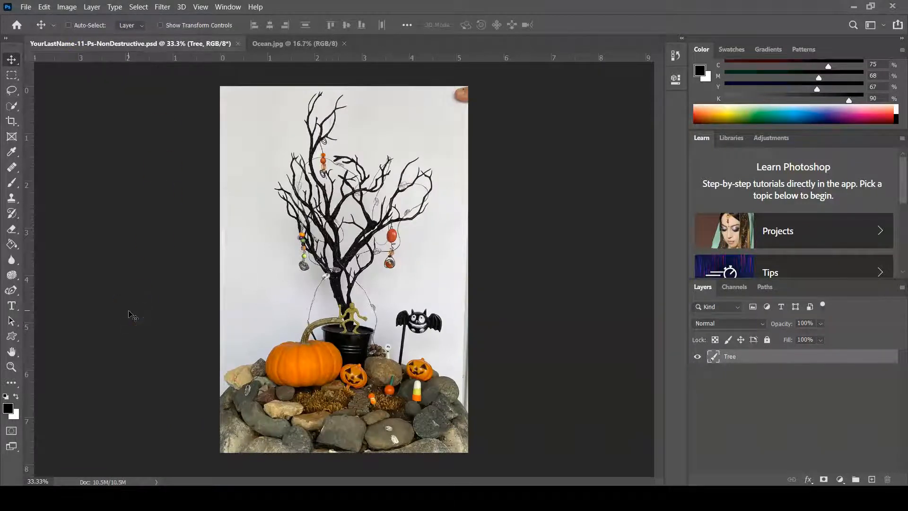
pyautogui.click(44, 6)
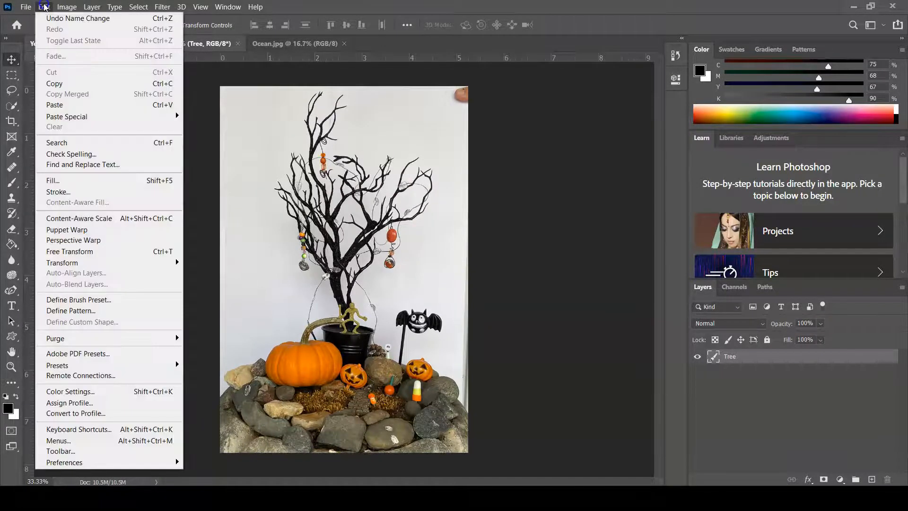
pyautogui.click(63, 105)
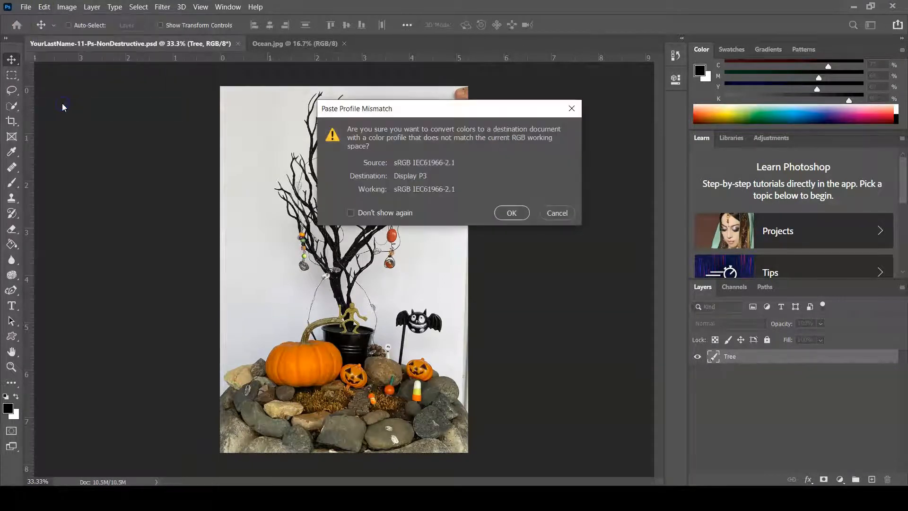
pyautogui.click(506, 213)
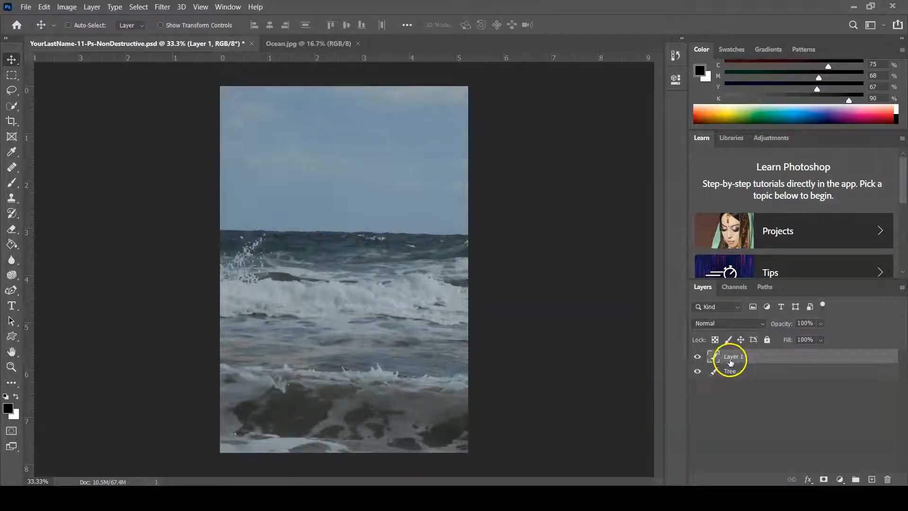
# Toggle the pasted layer's visibility off and on to check it, and rename the layer Ocean
pyautogui.click(696, 356)
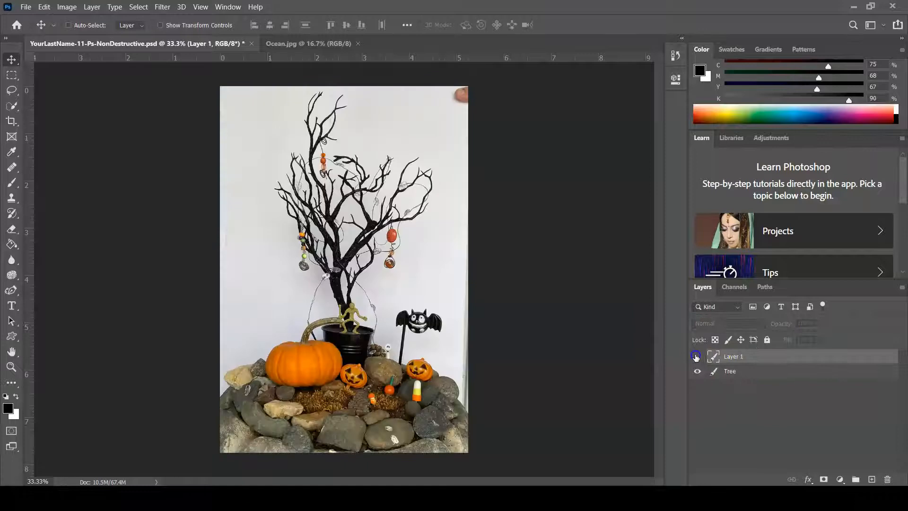
pyautogui.click(696, 357)
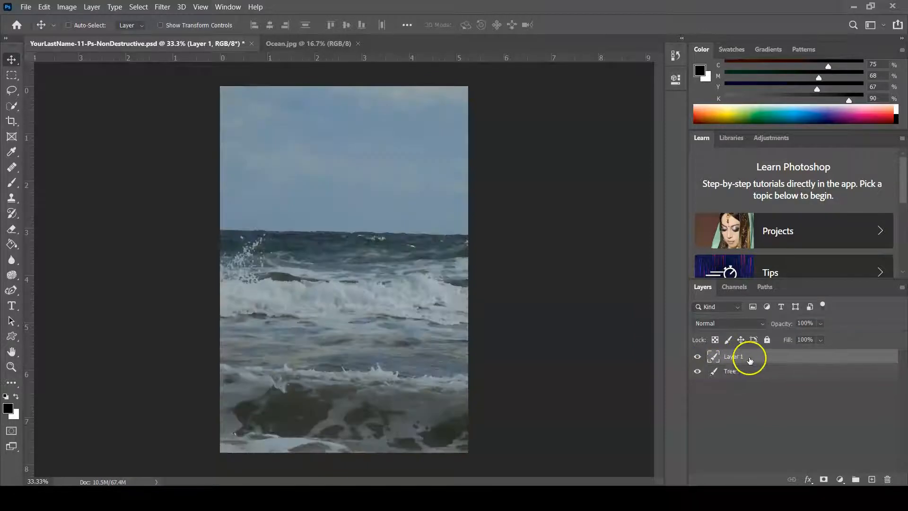
pyautogui.doubleClick(736, 357)
pyautogui.write('Ocean')
pyautogui.press('Return')
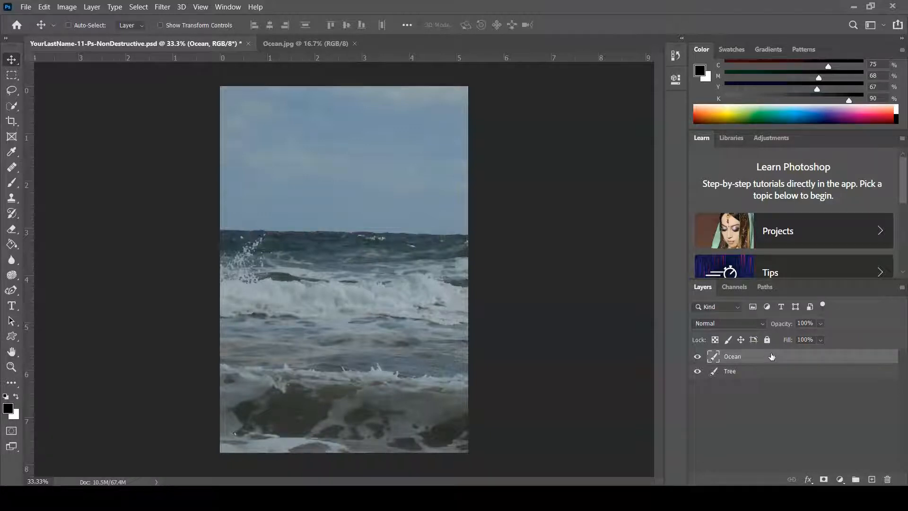
# Move the Ocean layer below the Tree layer and save the document
pyautogui.moveTo(772, 357); pyautogui.dragTo(773, 382)
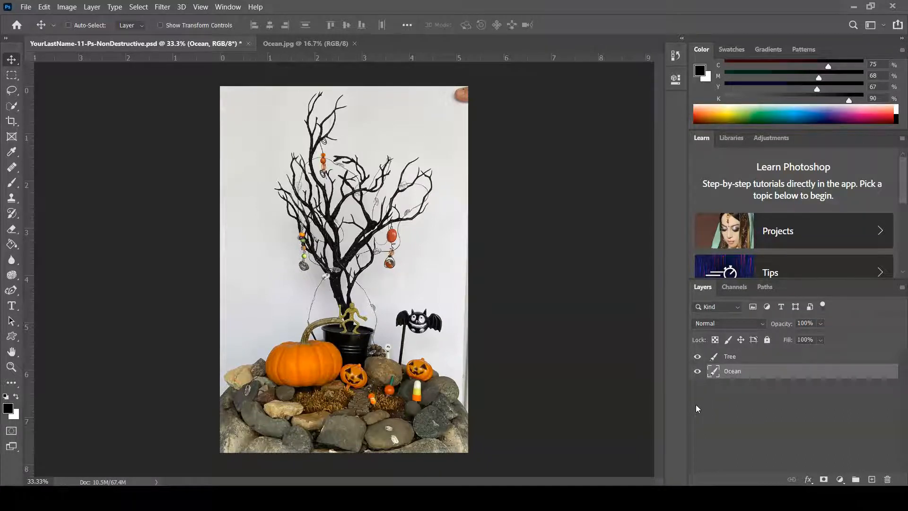
pyautogui.click(25, 7)
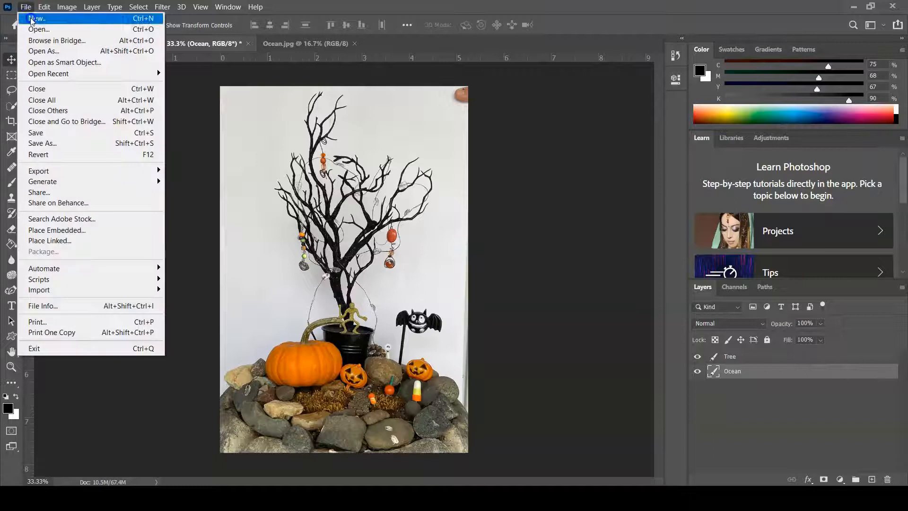
pyautogui.click(57, 133)
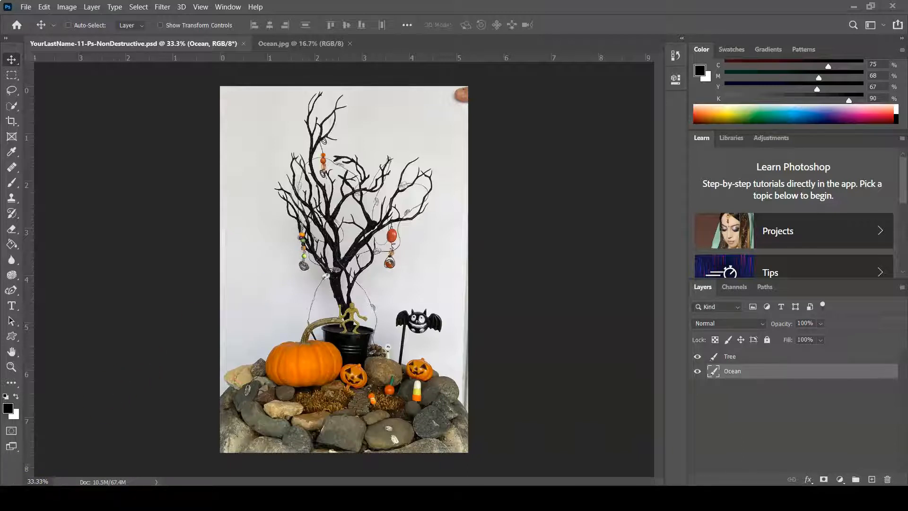
# On the Tree layer, select the white wall behind the tree using the Magic Wand with tolerance 35 and Contiguous off
pyautogui.click(761, 358)
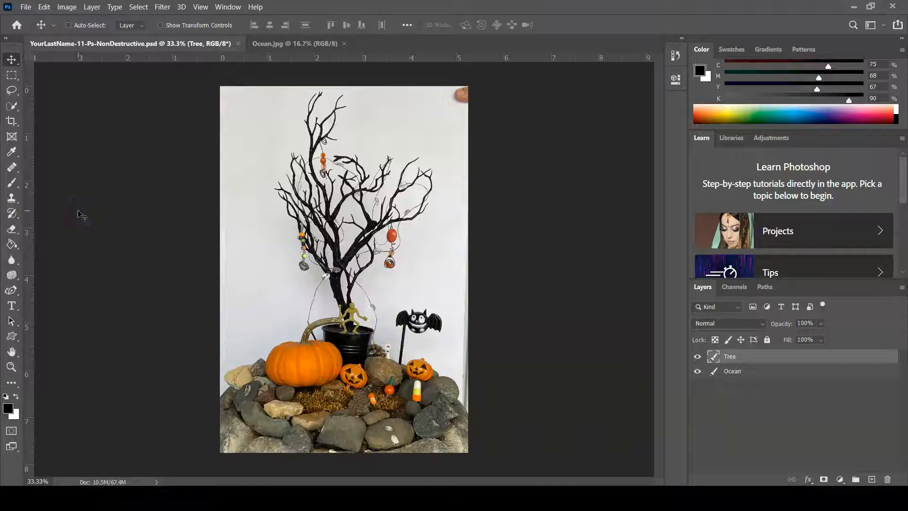
pyautogui.press('w')
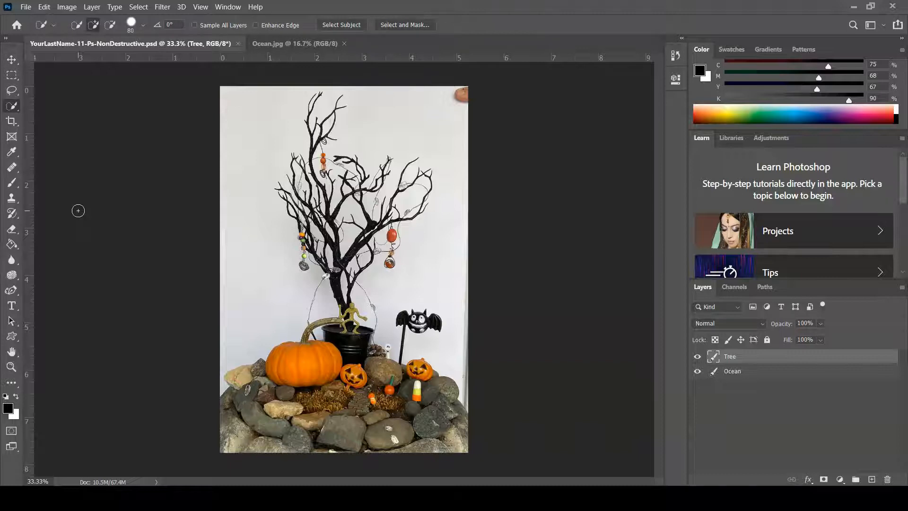
pyautogui.rightClick(14, 111)
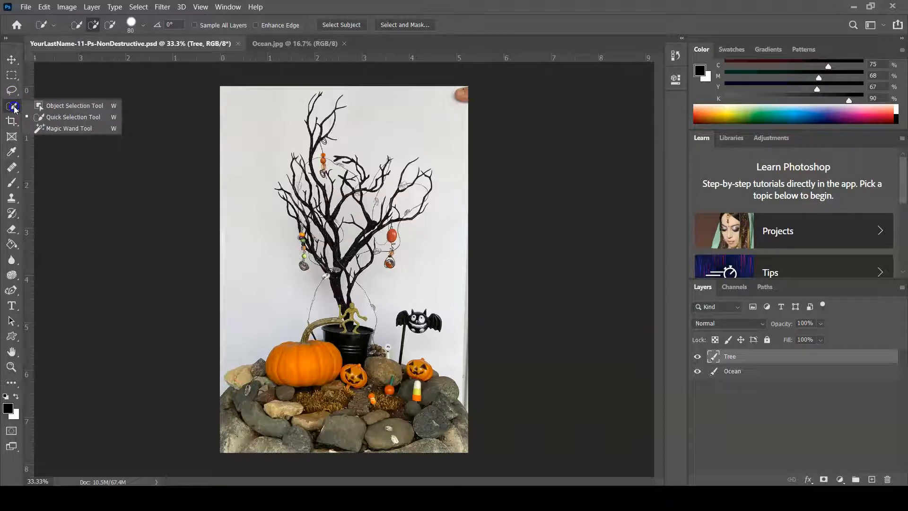
pyautogui.click(53, 129)
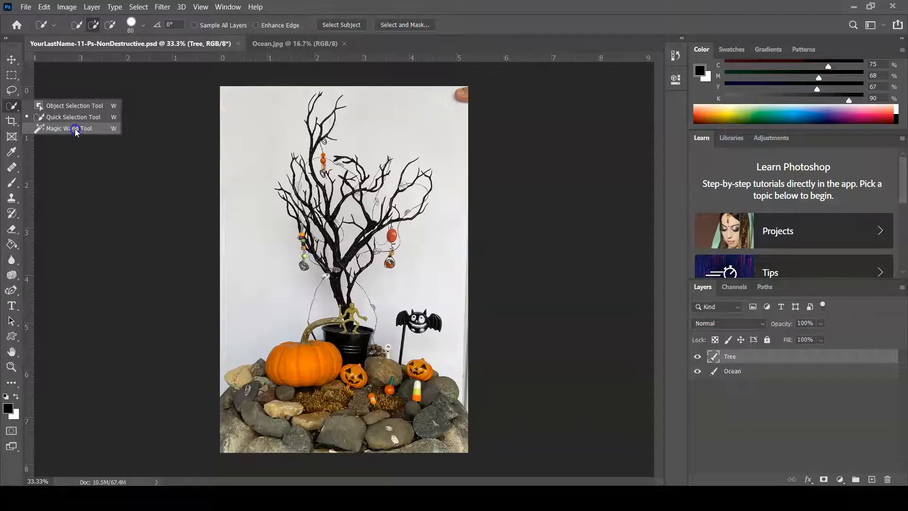
pyautogui.click(76, 130)
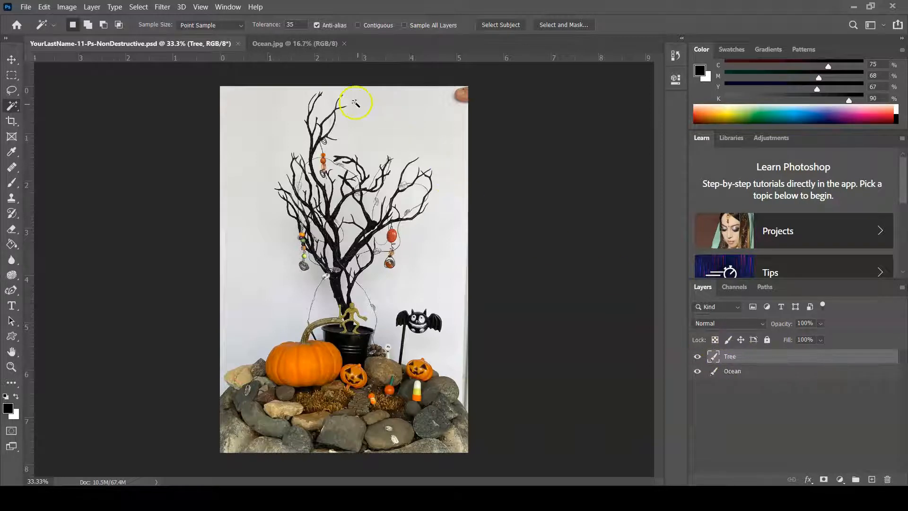
pyautogui.click(376, 124)
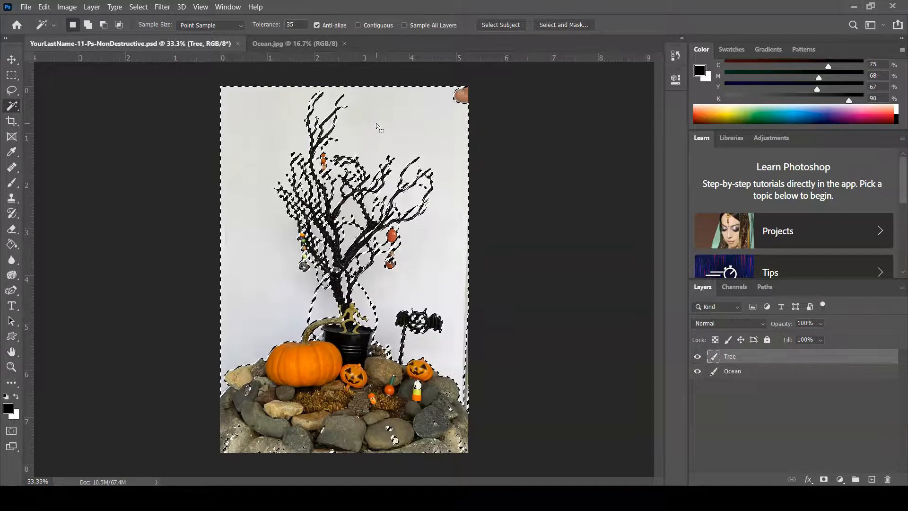
# Add the missed background patches around the wire beside the trunk and near the pumpkin stem to the selection
pyautogui.moveTo(282, 138); pyautogui.dragTo(337, 189)
pyautogui.moveTo(403, 314); pyautogui.dragTo(305, 185)
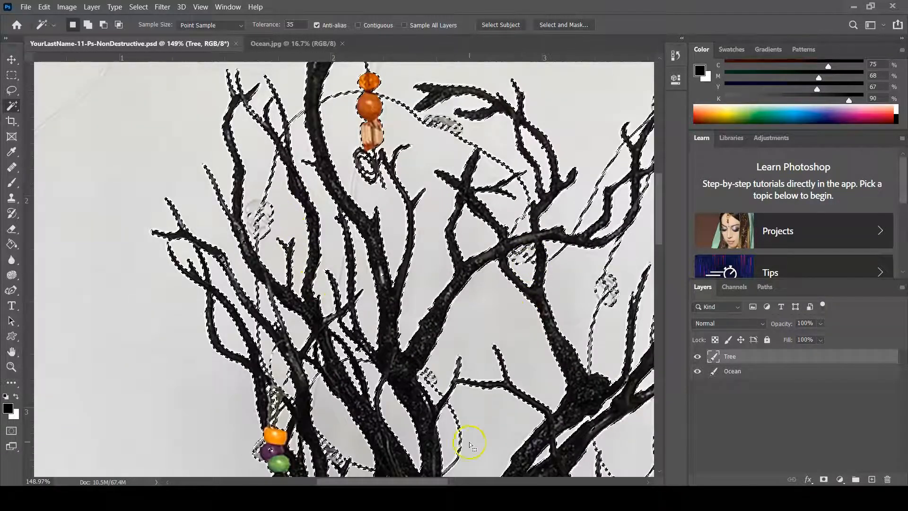
pyautogui.moveTo(465, 420); pyautogui.dragTo(304, 5)
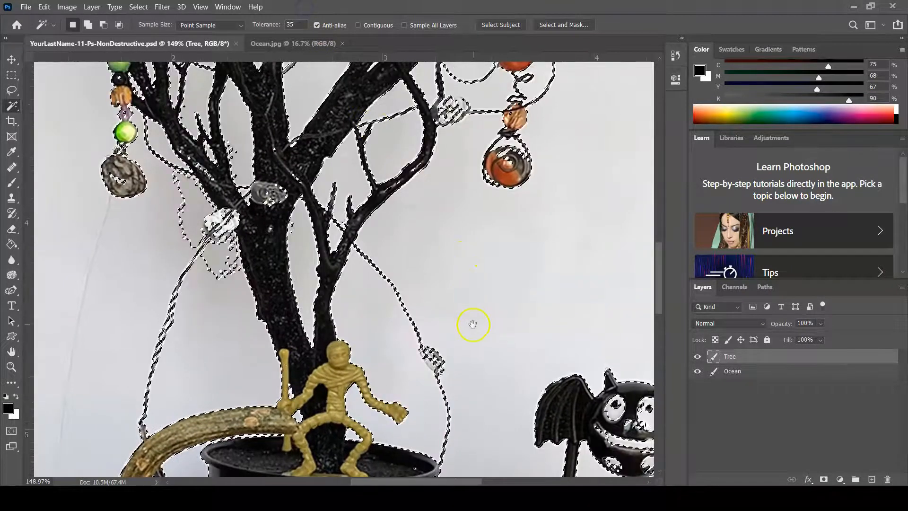
pyautogui.moveTo(473, 294); pyautogui.dragTo(492, 239)
pyautogui.keyDown('shift'); pyautogui.click(229, 199); pyautogui.keyUp('shift')
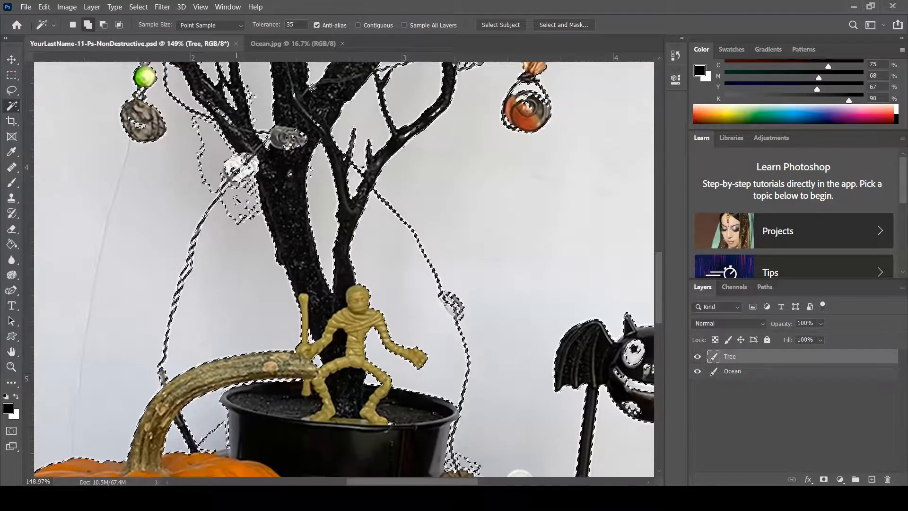
pyautogui.click(181, 116)
pyautogui.click(240, 204)
pyautogui.keyDown('shift'); pyautogui.click(176, 453); pyautogui.keyUp('shift')
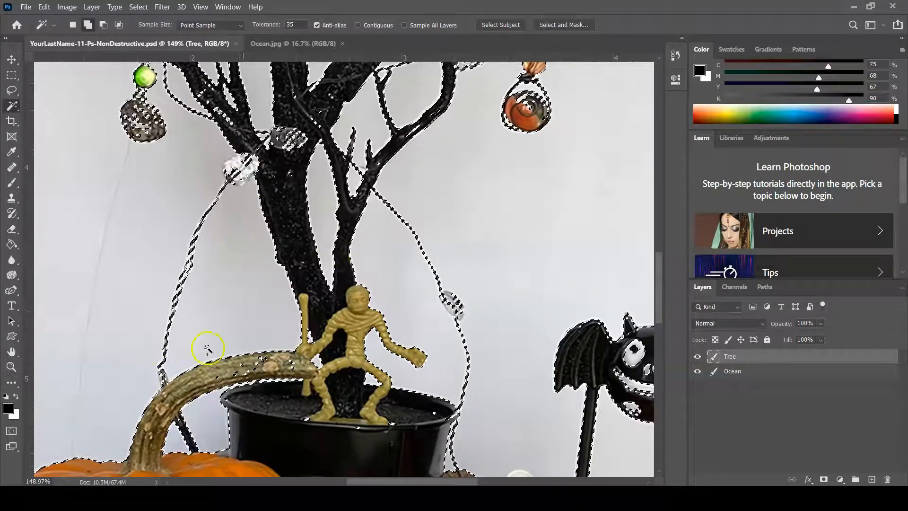
# Using the Quick Selection tool with a 59 px brush, subtract the stray highlights on the black bucket from the selection
pyautogui.moveTo(403, 350); pyautogui.dragTo(341, 115)
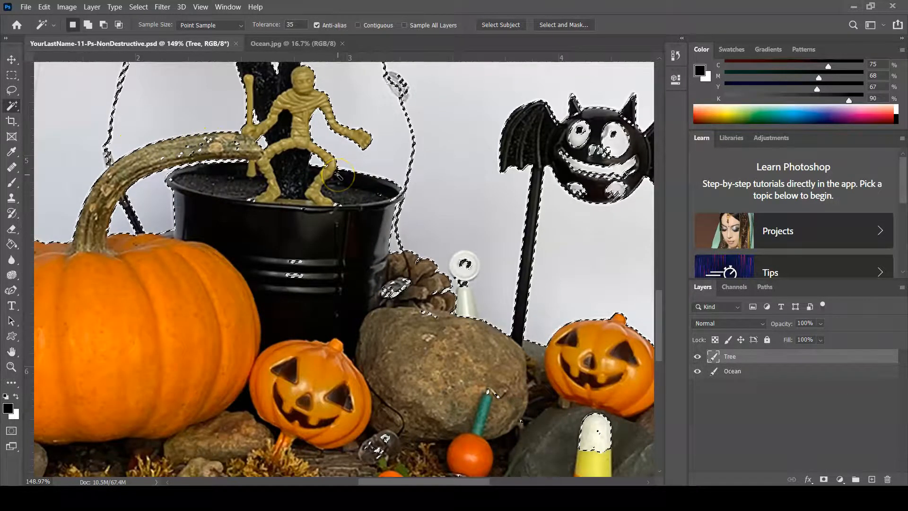
pyautogui.click(13, 107)
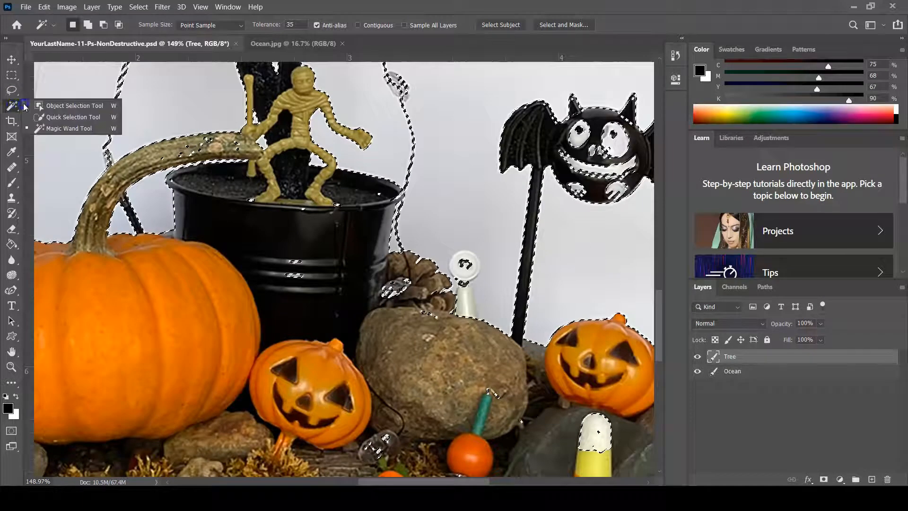
pyautogui.click(69, 120)
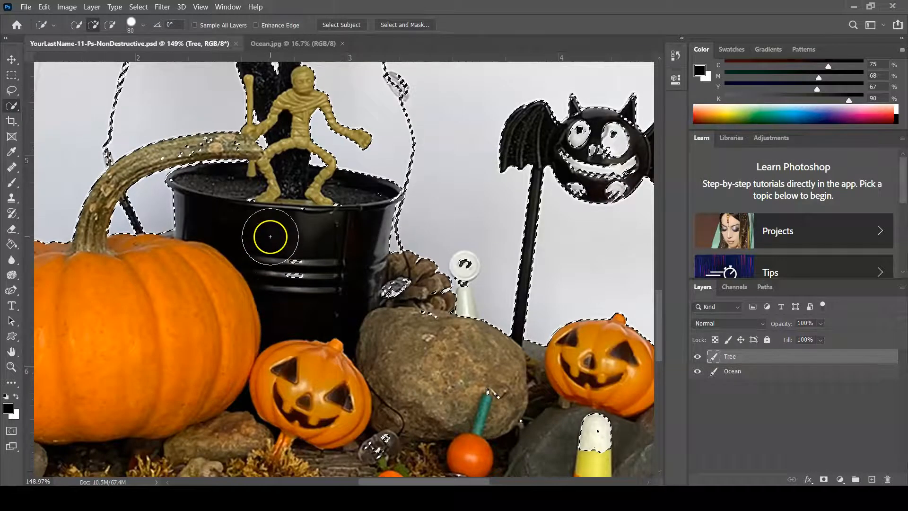
pyautogui.click(143, 25)
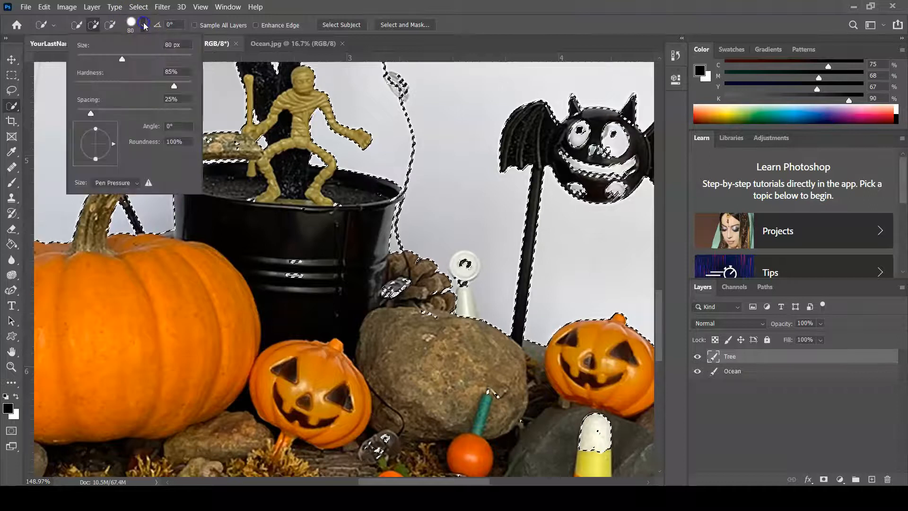
pyautogui.moveTo(122, 59); pyautogui.dragTo(118, 58)
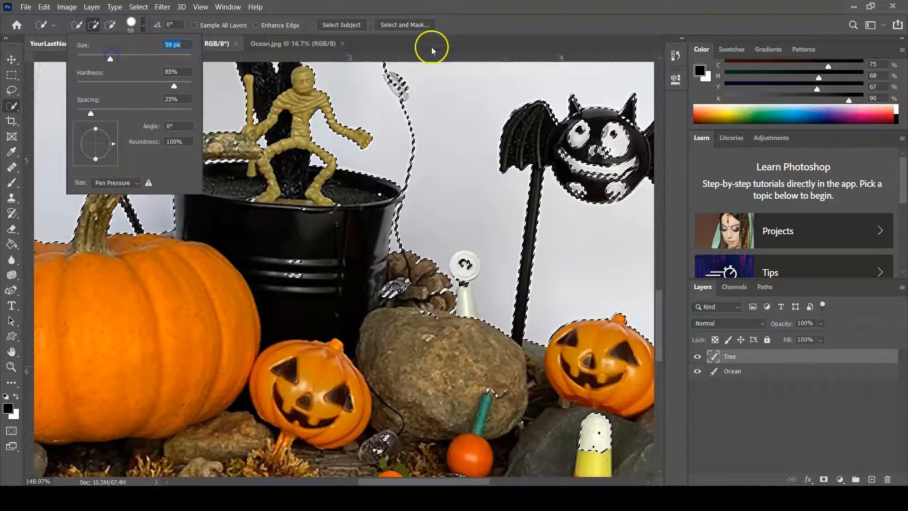
pyautogui.click(462, 35)
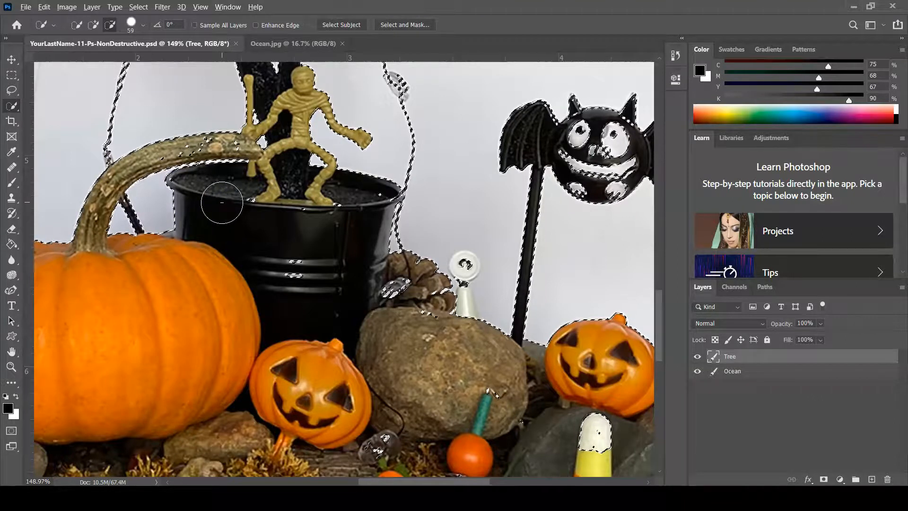
pyautogui.moveTo(215, 196)
pyautogui.mouseDown()
pyautogui.moveTo(199, 191)
pyautogui.moveTo(324, 203)
pyautogui.moveTo(341, 254)
pyautogui.moveTo(398, 304)
pyautogui.moveTo(433, 366)
pyautogui.moveTo(386, 436)
pyautogui.moveTo(352, 431)
pyautogui.moveTo(254, 370)
pyautogui.moveTo(127, 309)
pyautogui.mouseUp()
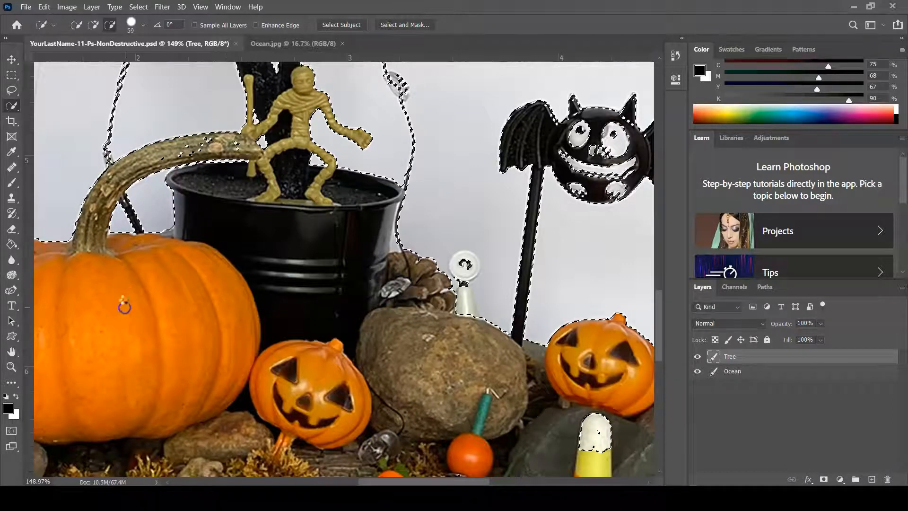
# Subtract the bat's face and the white tip of the candy corn from the selection
pyautogui.click(599, 149)
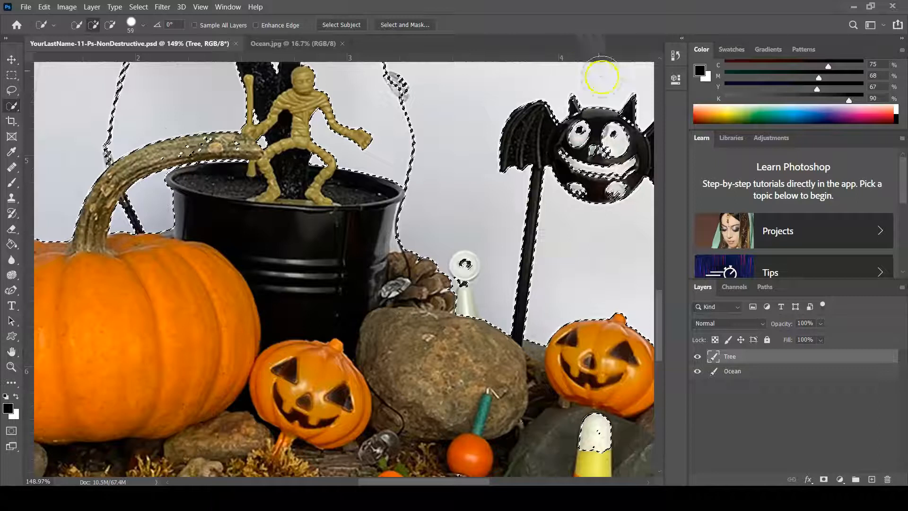
pyautogui.keyDown('alt'); pyautogui.click(599, 149); pyautogui.keyUp('alt')
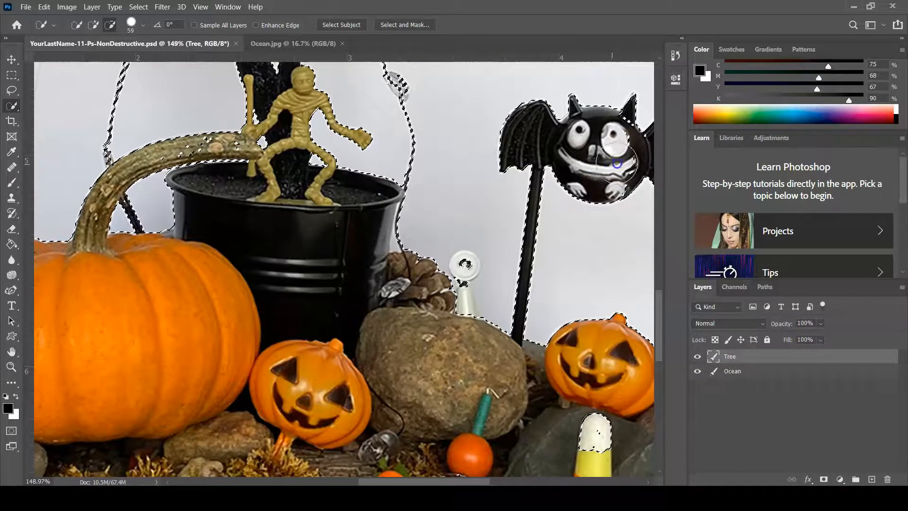
pyautogui.click(515, 442)
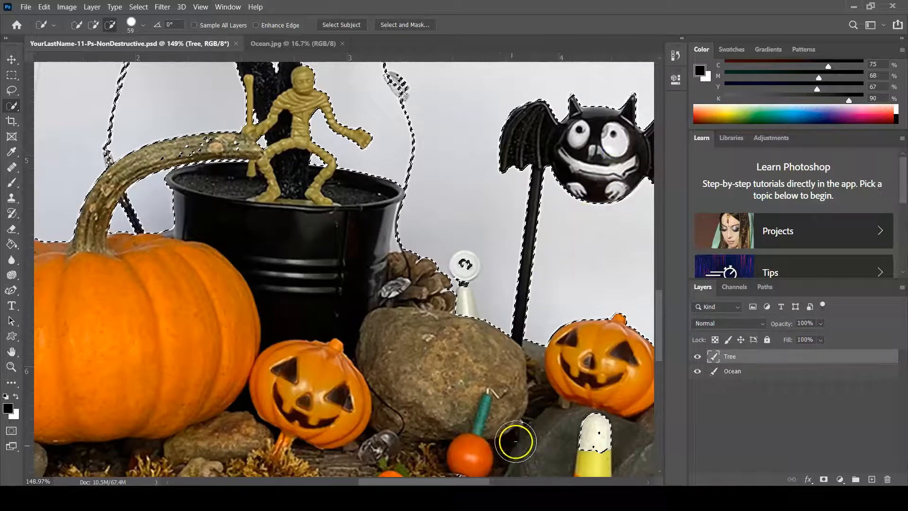
pyautogui.moveTo(476, 406); pyautogui.dragTo(399, 165)
pyautogui.keyDown('alt'); pyautogui.click(511, 191); pyautogui.keyUp('alt')
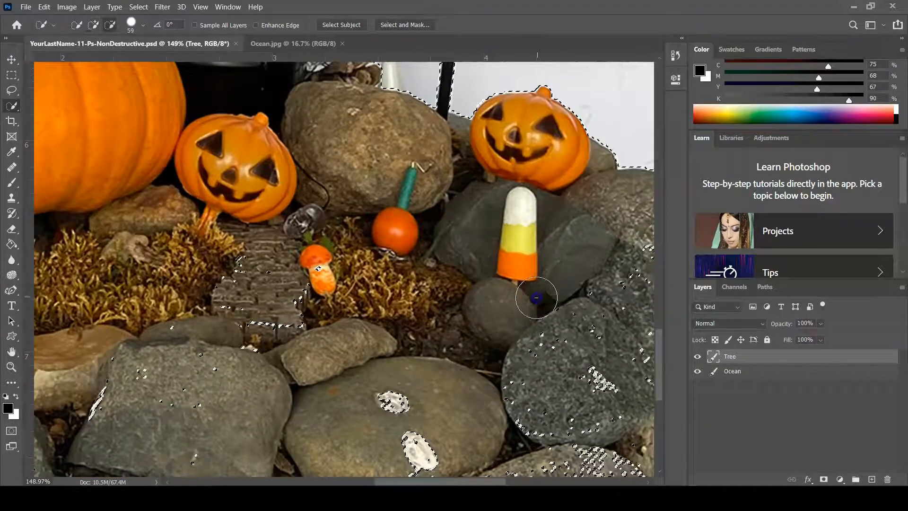
# Subtract the stray specks on the stone path and the foreground rocks from the selection
pyautogui.moveTo(310, 253)
pyautogui.mouseDown()
pyautogui.moveTo(270, 294)
pyautogui.moveTo(228, 263)
pyautogui.moveTo(233, 326)
pyautogui.moveTo(295, 310)
pyautogui.moveTo(389, 337)
pyautogui.moveTo(452, 307)
pyautogui.moveTo(525, 340)
pyautogui.moveTo(564, 332)
pyautogui.moveTo(588, 375)
pyautogui.moveTo(579, 429)
pyautogui.moveTo(457, 383)
pyautogui.moveTo(333, 370)
pyautogui.moveTo(182, 380)
pyautogui.moveTo(152, 337)
pyautogui.moveTo(152, 309)
pyautogui.mouseUp()
pyautogui.moveTo(528, 223); pyautogui.dragTo(296, 171)
pyautogui.moveTo(210, 250); pyautogui.dragTo(551, 233)
pyautogui.moveTo(289, 250); pyautogui.dragTo(463, 243)
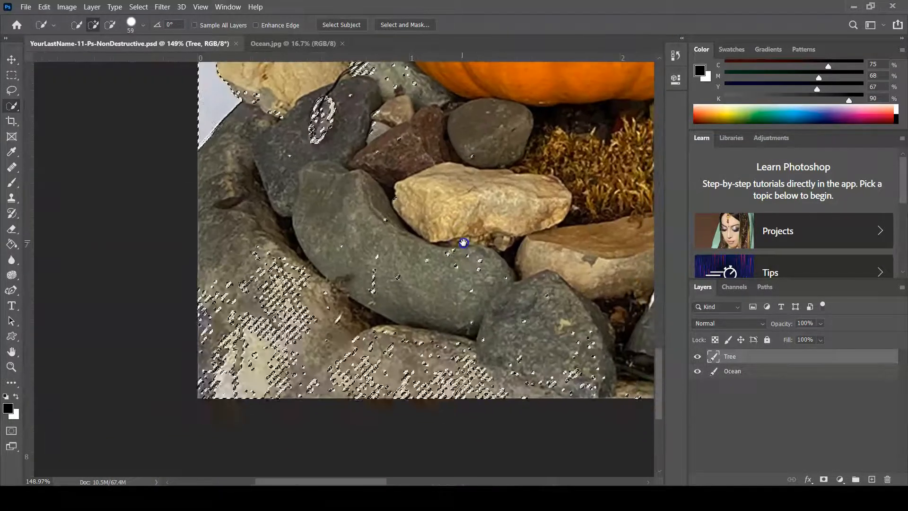
pyautogui.moveTo(523, 280)
pyautogui.mouseDown()
pyautogui.moveTo(407, 235)
pyautogui.moveTo(402, 248)
pyautogui.mouseUp()
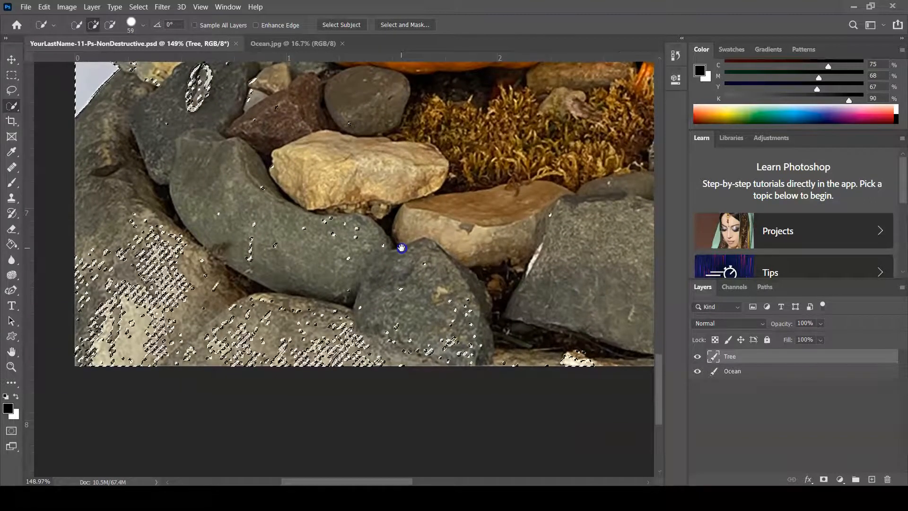
pyautogui.press('alt')
pyautogui.moveTo(614, 361)
pyautogui.mouseDown()
pyautogui.moveTo(357, 342)
pyautogui.moveTo(216, 351)
pyautogui.moveTo(82, 326)
pyautogui.mouseUp()
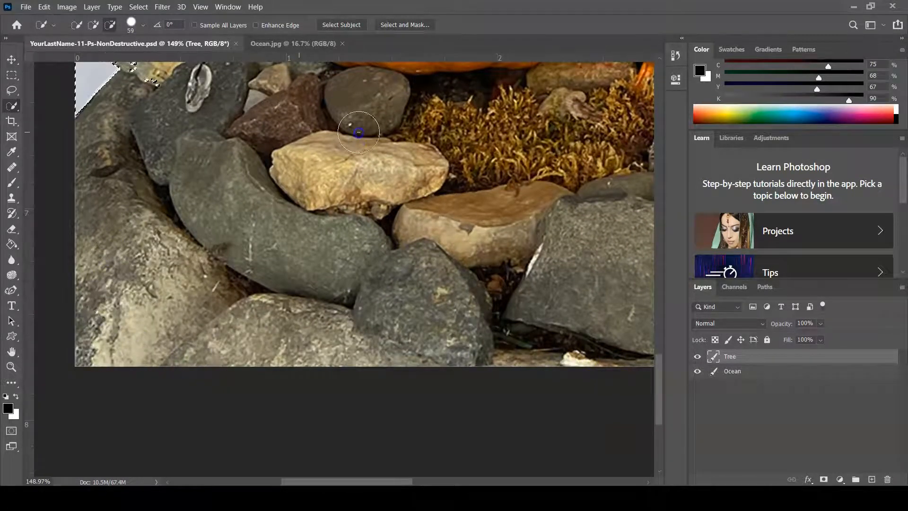
# Subtract the stray patches on the yellow rock and the speckled stone beside the large pumpkin from the selection
pyautogui.moveTo(351, 199); pyautogui.dragTo(347, 212)
pyautogui.moveTo(315, 383); pyautogui.dragTo(316, 383)
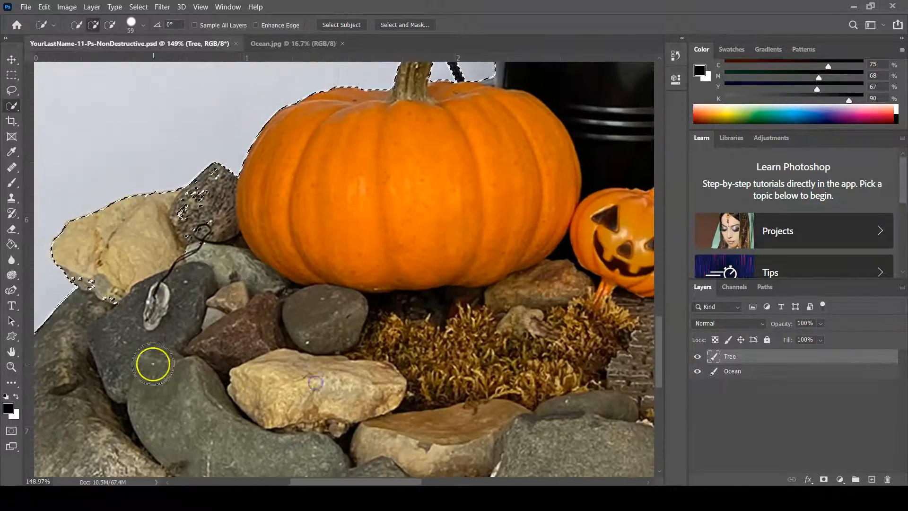
pyautogui.moveTo(129, 306); pyautogui.dragTo(120, 298)
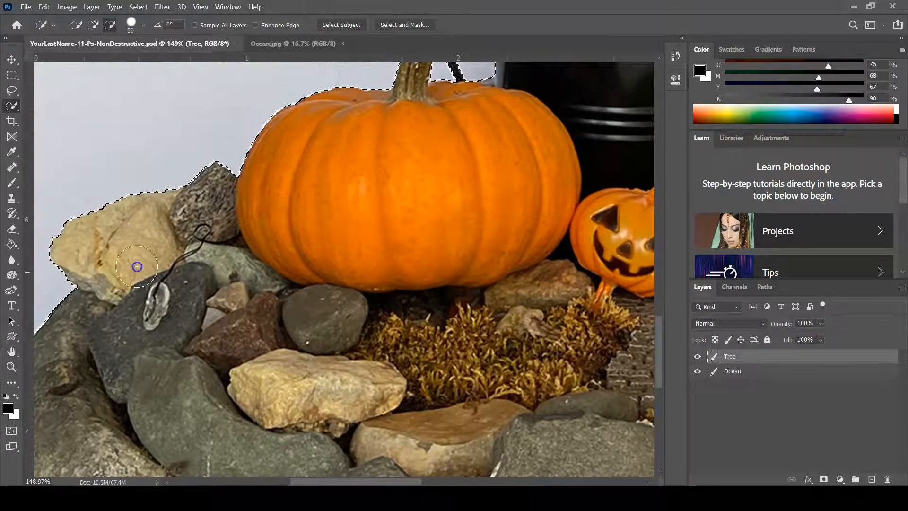
# Subtract the pumpkin stem's stray spots with a 20 px brush, and add the corner finger and right edge strip with a 100 px brush
pyautogui.moveTo(466, 207); pyautogui.dragTo(355, 428)
pyautogui.press('[')
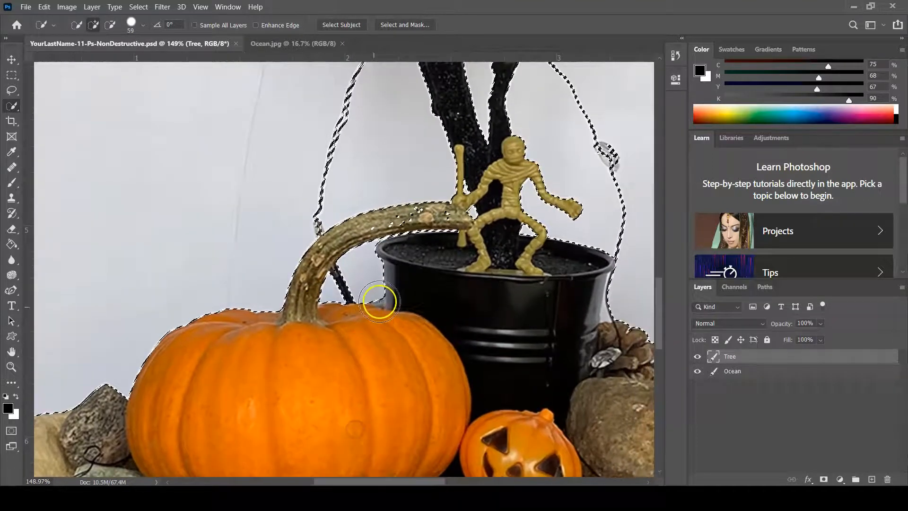
pyautogui.press('[')
pyautogui.press('[')
pyautogui.press('[')
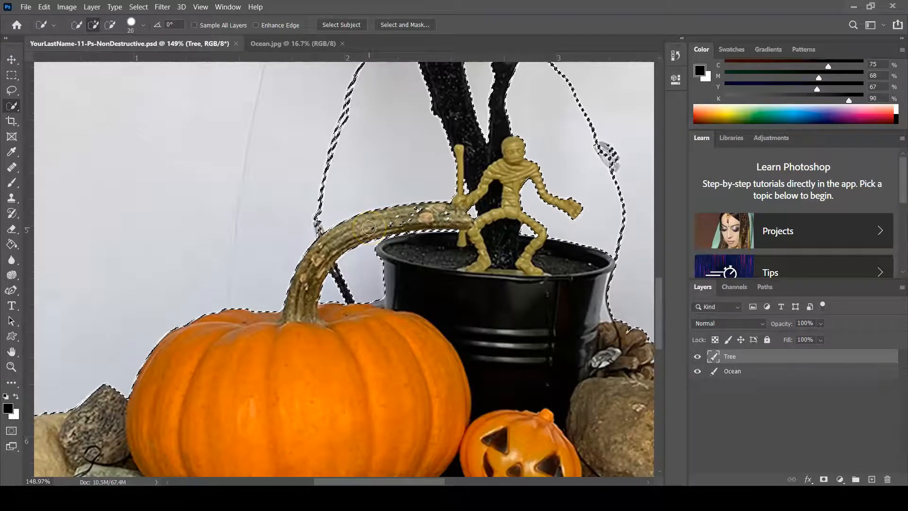
pyautogui.moveTo(369, 227); pyautogui.dragTo(450, 216)
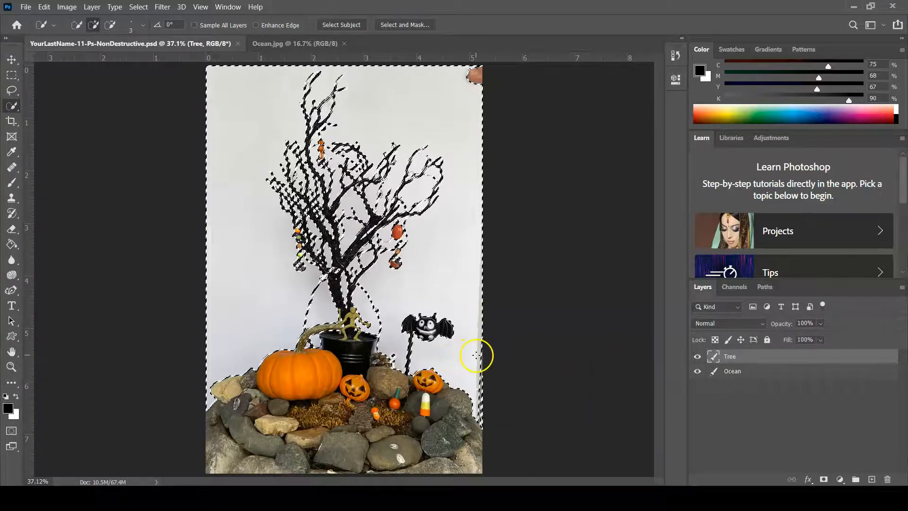
pyautogui.press(']')
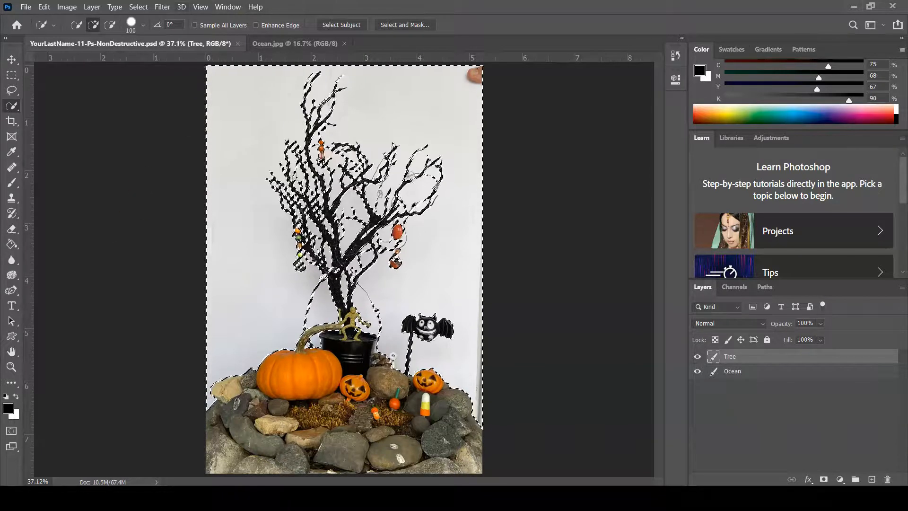
# Invert the selection and add a layer mask from it to the Tree layer
pyautogui.click(142, 7)
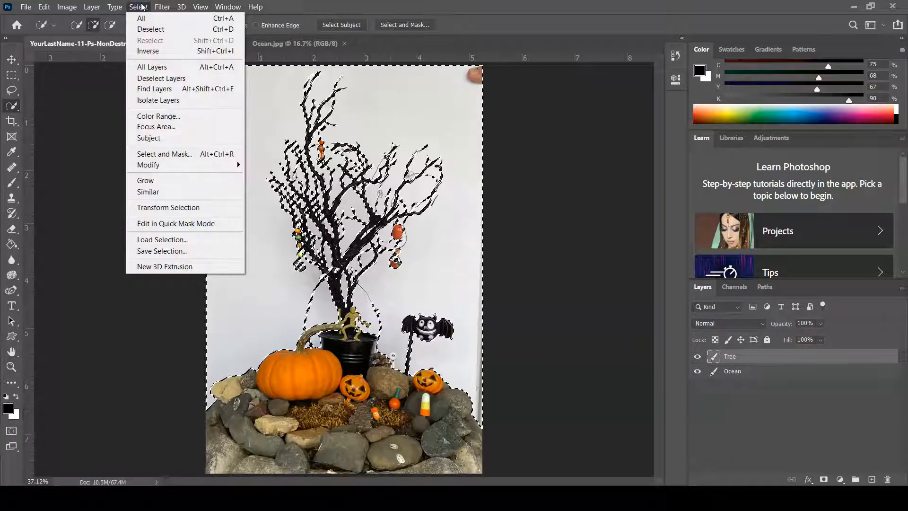
pyautogui.click(150, 52)
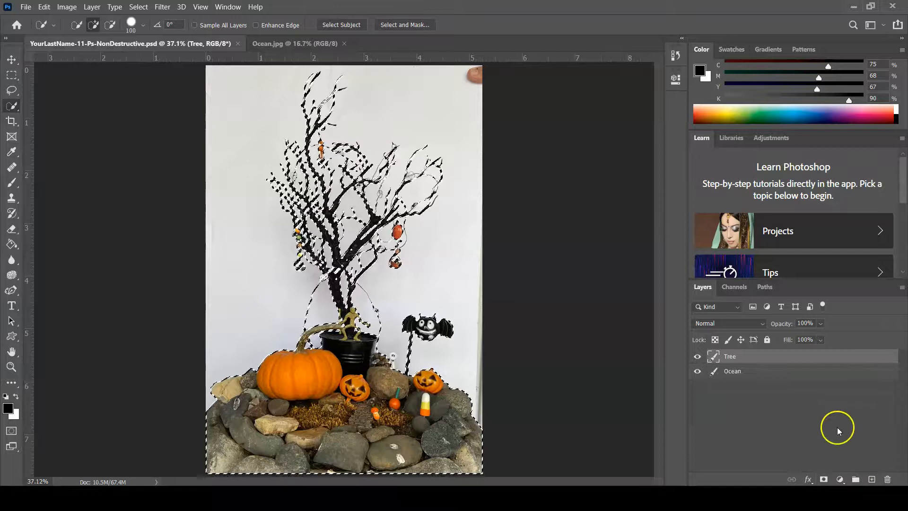
pyautogui.click(824, 480)
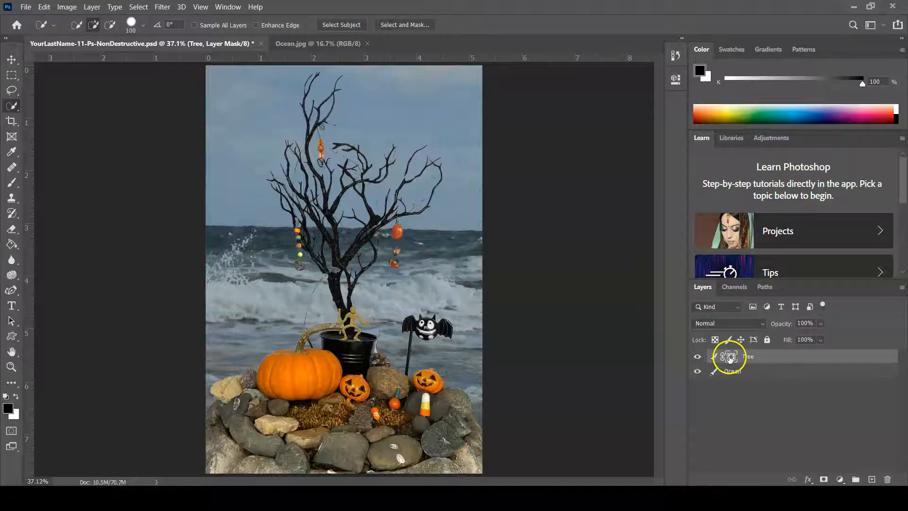
# Switch from the Tree layer's image to its layer mask, leaving the mask active, and save the document
pyautogui.click(713, 358)
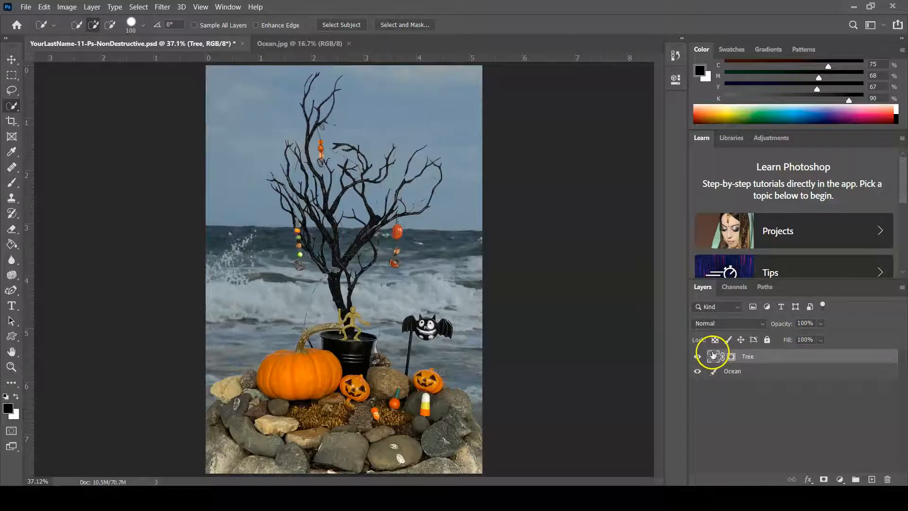
pyautogui.click(732, 359)
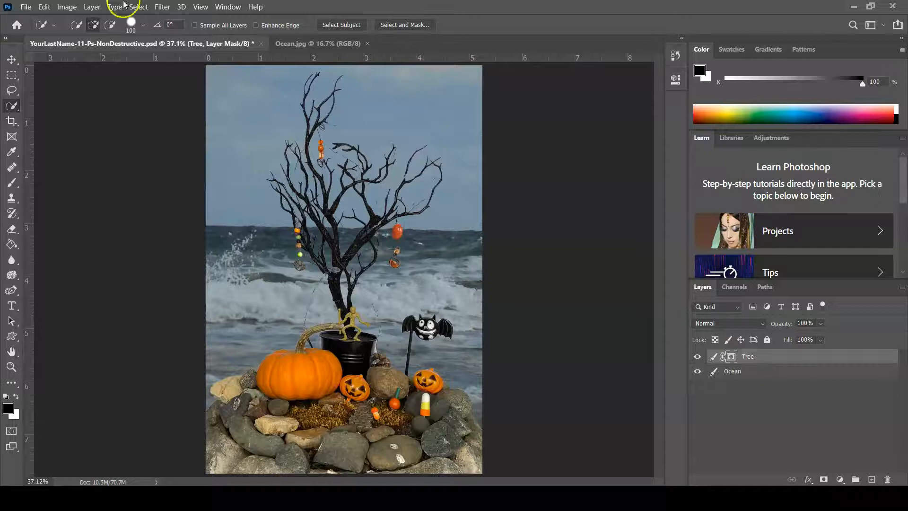
pyautogui.click(26, 6)
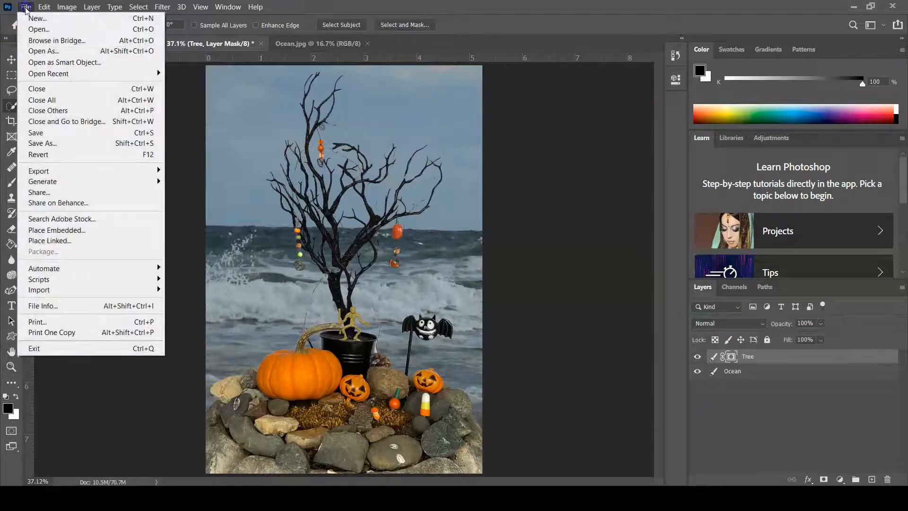
pyautogui.click(47, 134)
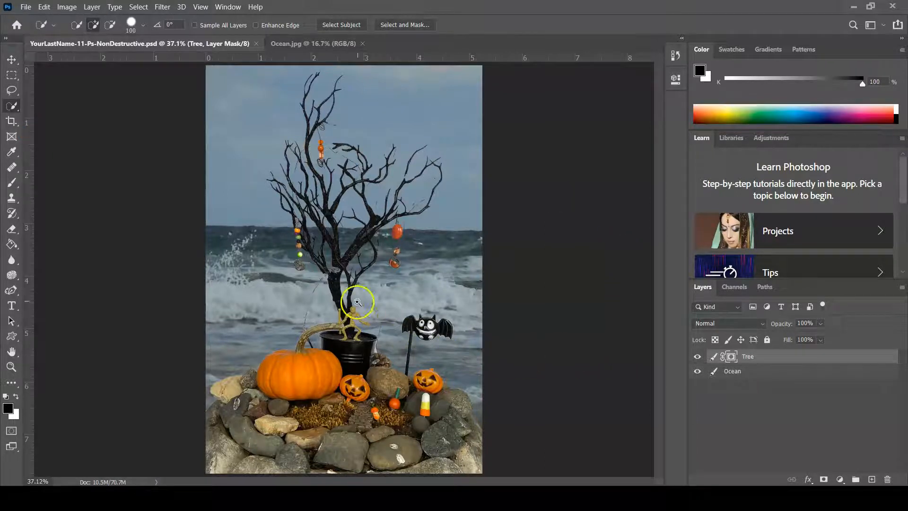
# Paint black on the Tree mask with a 35 px Brush to hide the bucket's wire handle, the white gap beside it and the bat's pole
pyautogui.moveTo(290, 259); pyautogui.dragTo(336, 300)
pyautogui.moveTo(383, 336)
pyautogui.mouseDown()
pyautogui.moveTo(369, 268)
pyautogui.moveTo(373, 211)
pyautogui.moveTo(292, 120)
pyautogui.mouseUp()
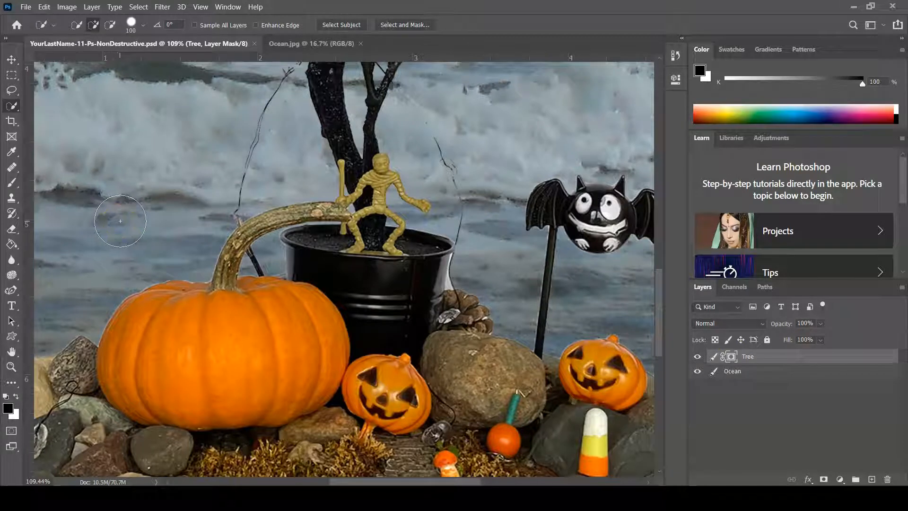
pyautogui.press('b')
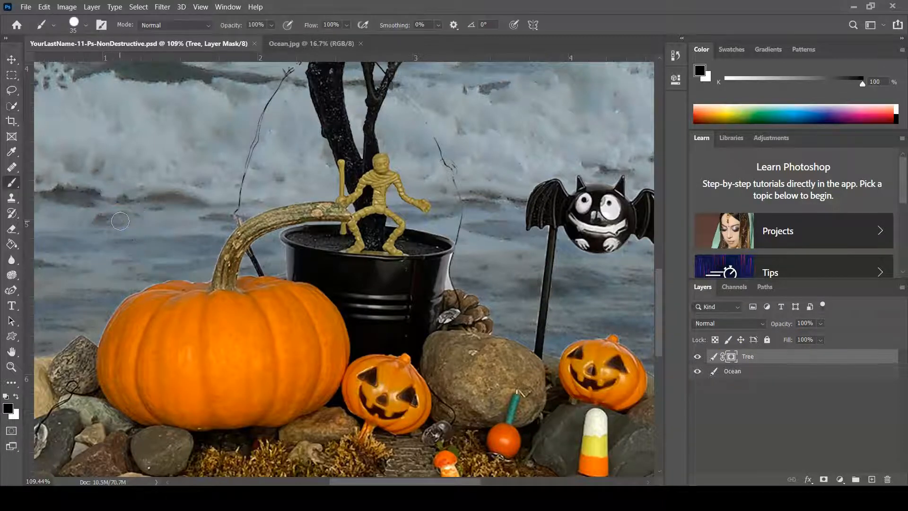
pyautogui.click(101, 207)
pyautogui.moveTo(428, 128)
pyautogui.mouseDown()
pyautogui.moveTo(461, 197)
pyautogui.moveTo(412, 103)
pyautogui.mouseUp()
pyautogui.moveTo(464, 240)
pyautogui.mouseDown()
pyautogui.moveTo(476, 261)
pyautogui.moveTo(456, 281)
pyautogui.mouseUp()
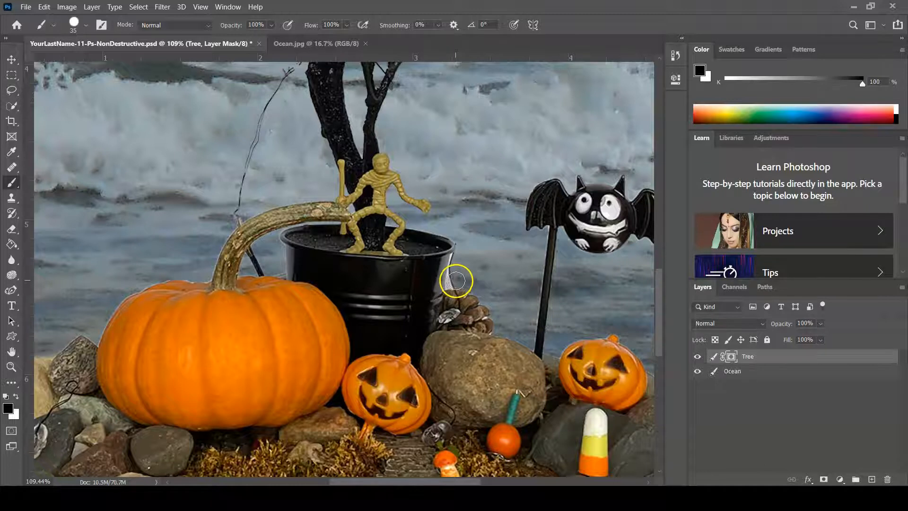
pyautogui.moveTo(552, 243); pyautogui.dragTo(544, 324)
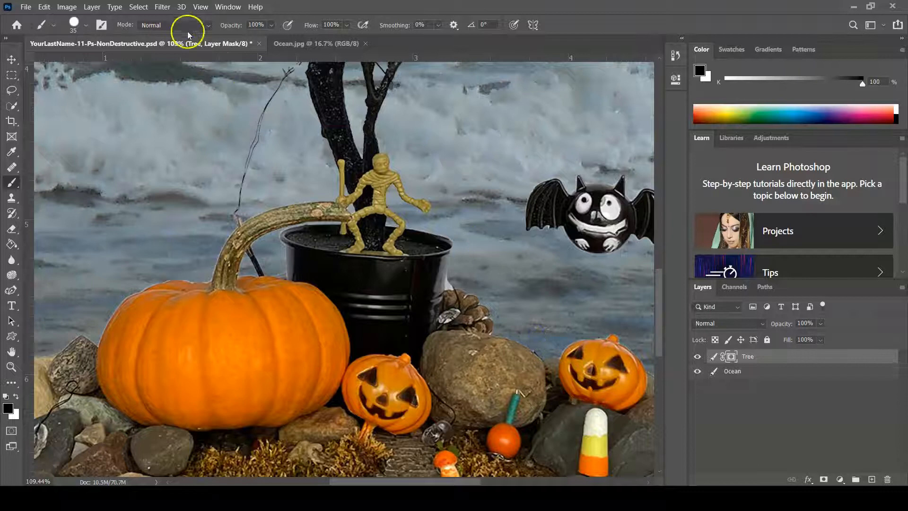
pyautogui.moveTo(286, 77)
pyautogui.mouseDown()
pyautogui.moveTo(243, 189)
pyautogui.moveTo(249, 260)
pyautogui.moveTo(255, 256)
pyautogui.mouseUp()
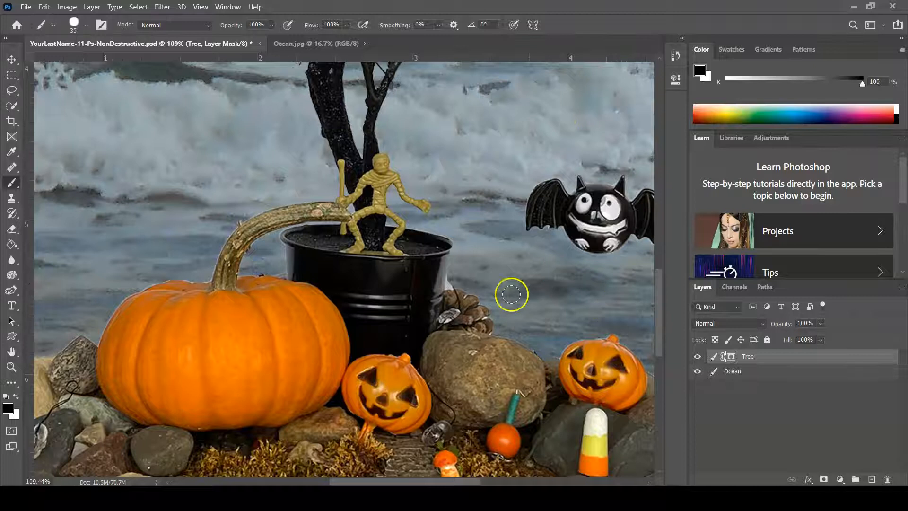
# Paint out the pine cone beside the bucket on the mask, and restore it by painting with white
pyautogui.moveTo(455, 279)
pyautogui.mouseDown()
pyautogui.moveTo(488, 320)
pyautogui.moveTo(454, 302)
pyautogui.moveTo(454, 318)
pyautogui.moveTo(480, 321)
pyautogui.moveTo(459, 320)
pyautogui.mouseUp()
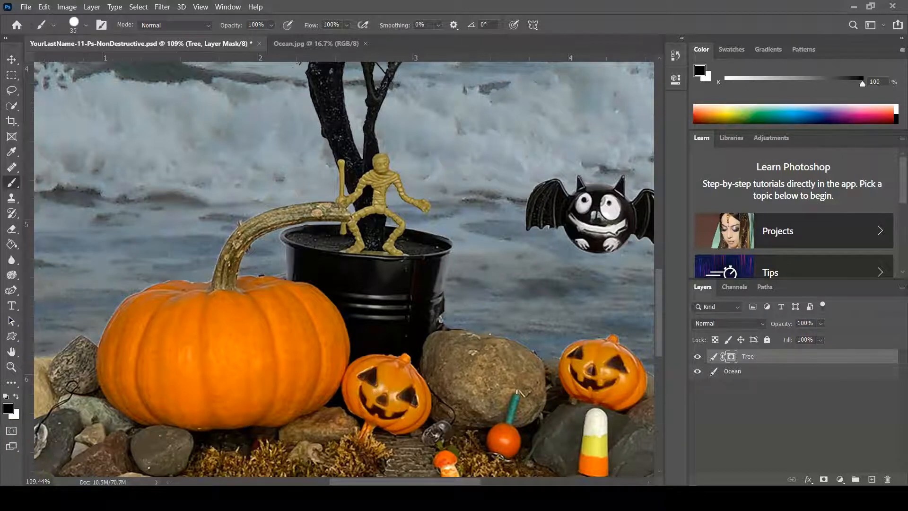
pyautogui.click(17, 397)
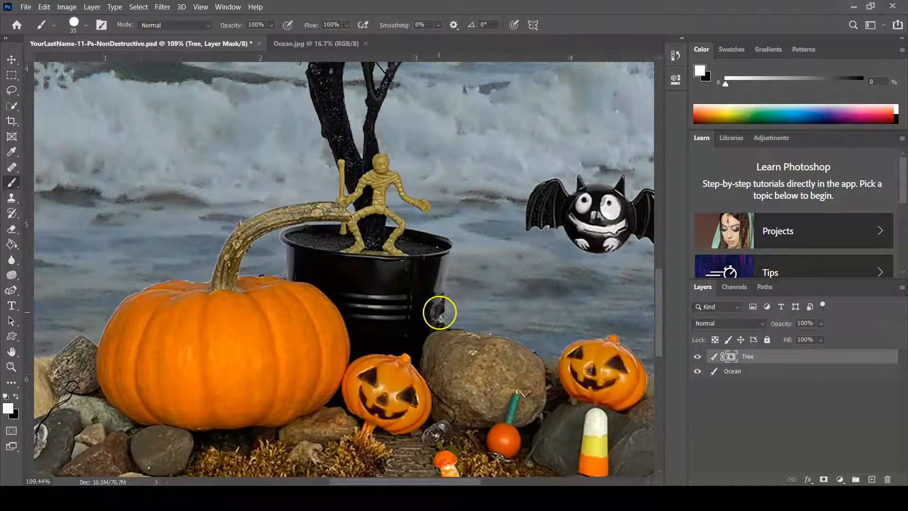
pyautogui.moveTo(441, 323)
pyautogui.mouseDown()
pyautogui.moveTo(450, 339)
pyautogui.moveTo(442, 313)
pyautogui.moveTo(458, 326)
pyautogui.moveTo(451, 310)
pyautogui.moveTo(466, 330)
pyautogui.moveTo(442, 307)
pyautogui.moveTo(467, 320)
pyautogui.moveTo(444, 302)
pyautogui.moveTo(474, 340)
pyautogui.mouseUp()
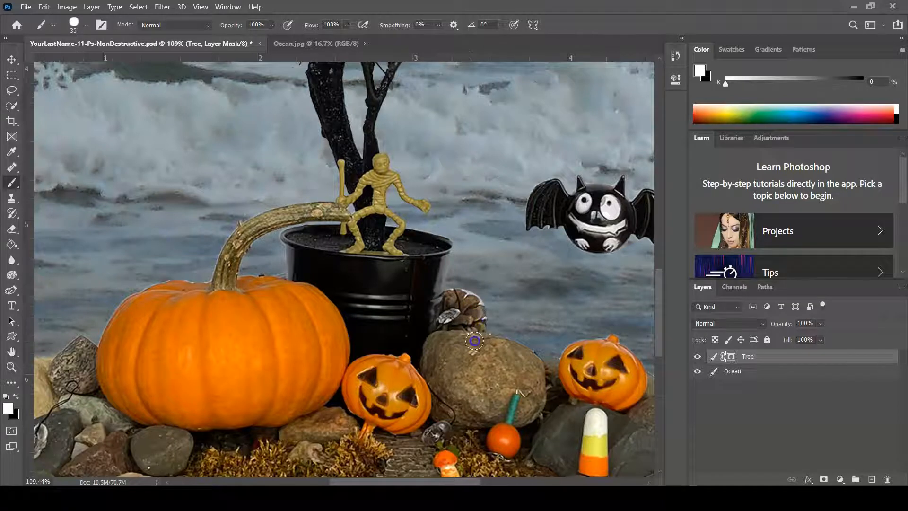
# Undo the white brushwork that restored the pine cone on the Tree mask, and save the document
pyautogui.hotkey('ctrl', 'z')
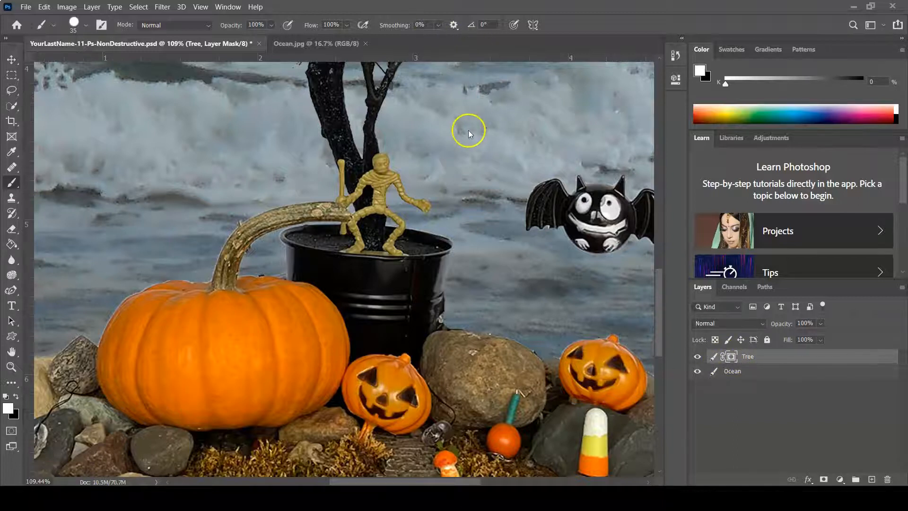
pyautogui.moveTo(367, 131); pyautogui.dragTo(207, 502)
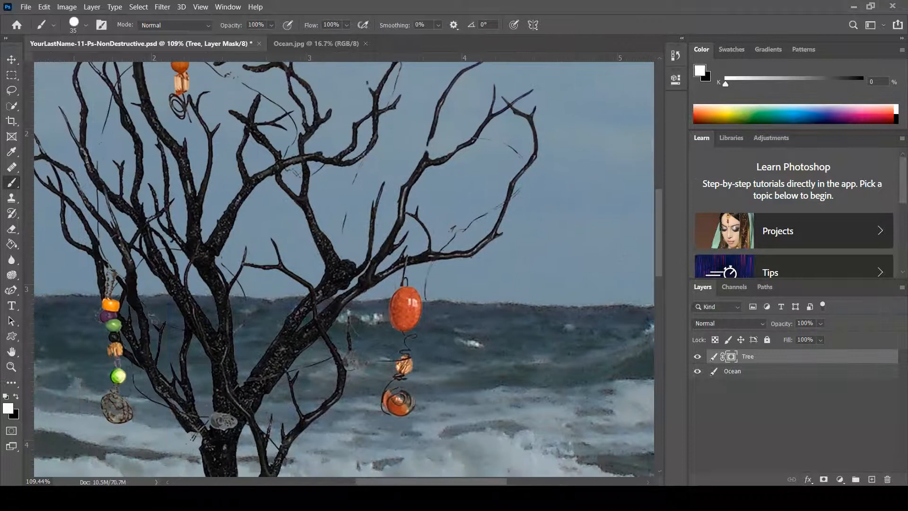
pyautogui.moveTo(291, 315); pyautogui.dragTo(362, 229)
pyautogui.hotkey('ctrl', '0')
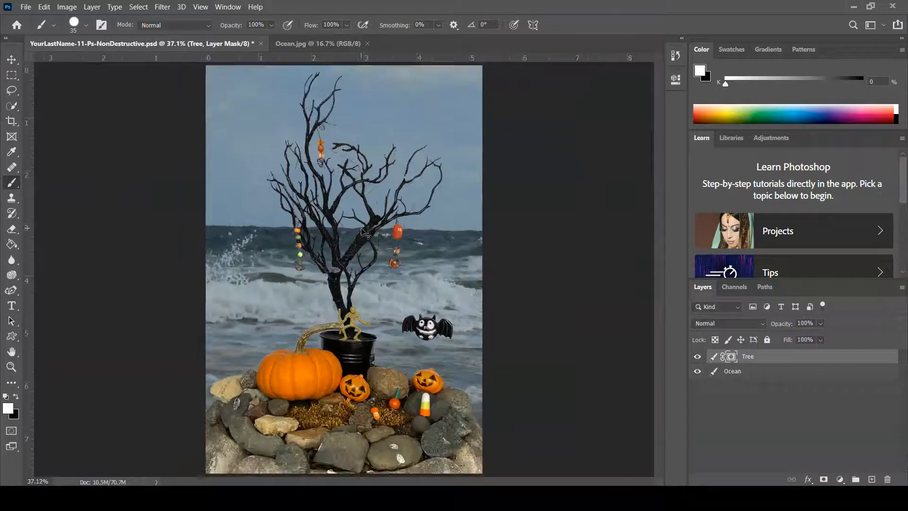
pyautogui.click(25, 7)
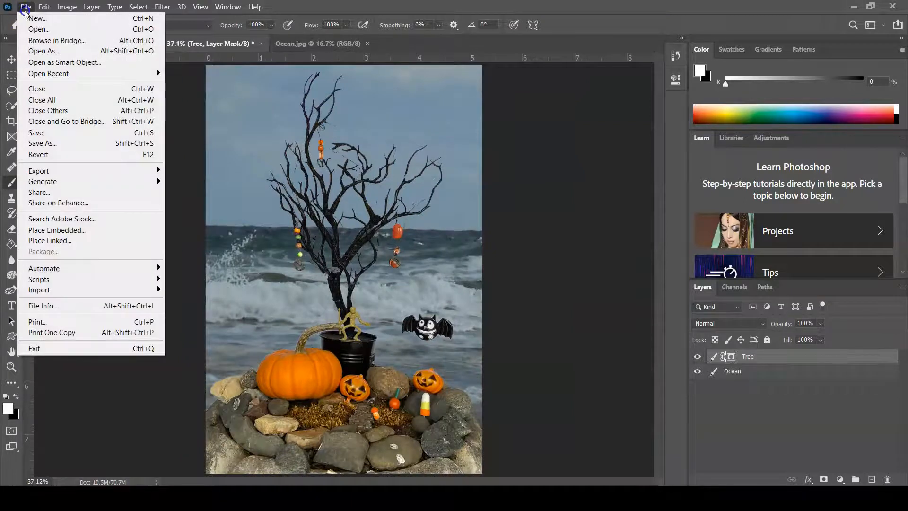
pyautogui.click(30, 135)
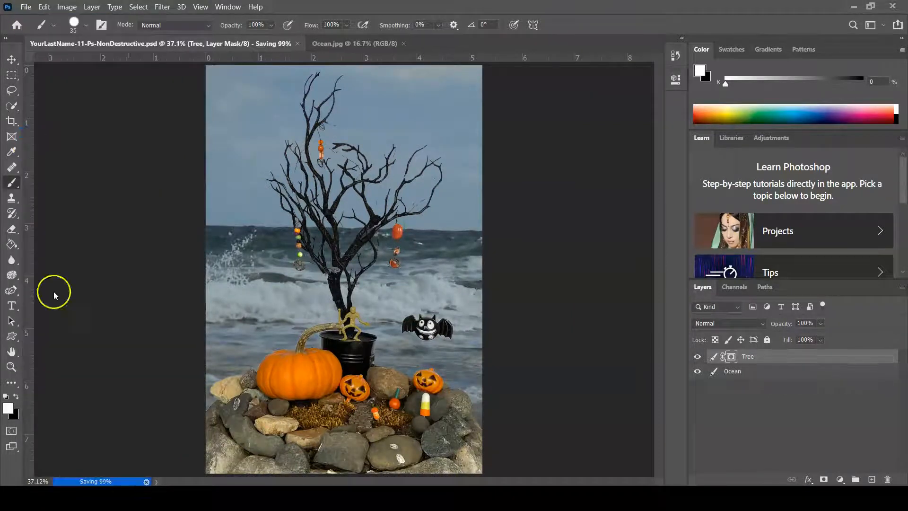
# Move the Ocean layer up slightly behind the tree so the horizon sits higher, and check its Free Transform
pyautogui.click(763, 374)
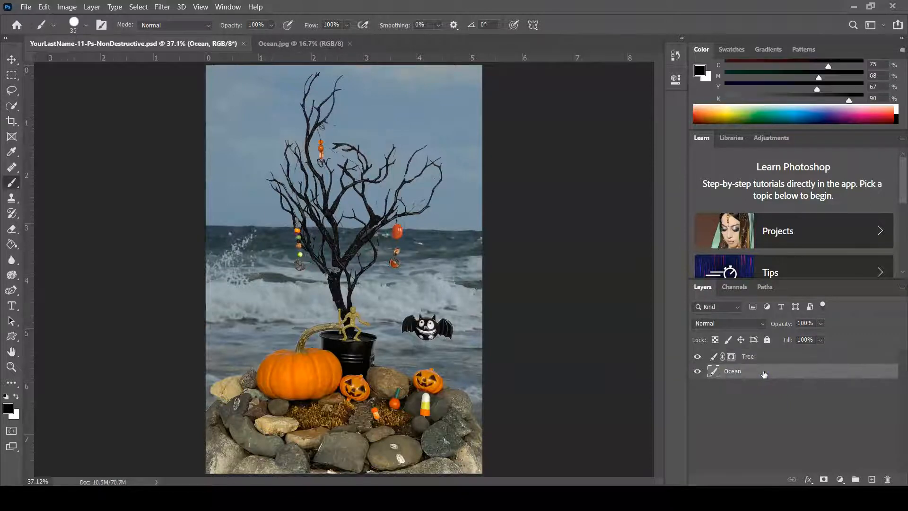
pyautogui.click(10, 59)
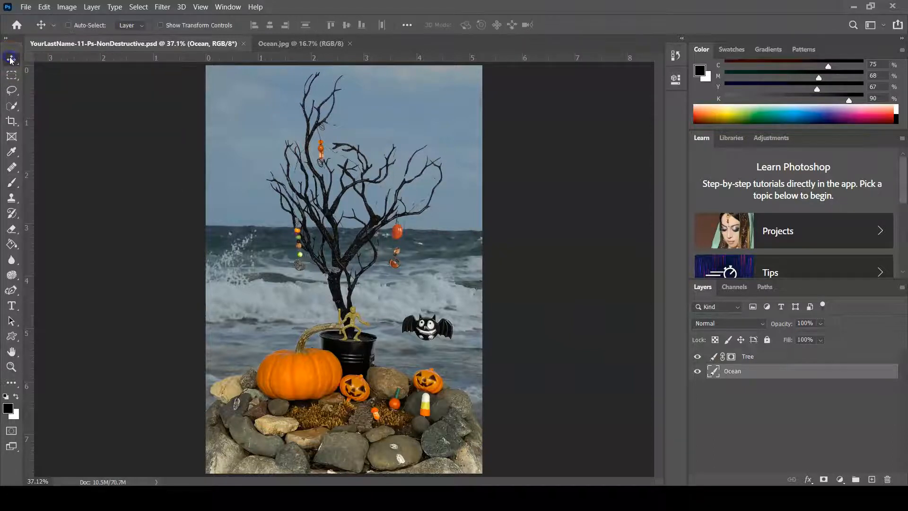
pyautogui.moveTo(494, 352); pyautogui.dragTo(454, 338)
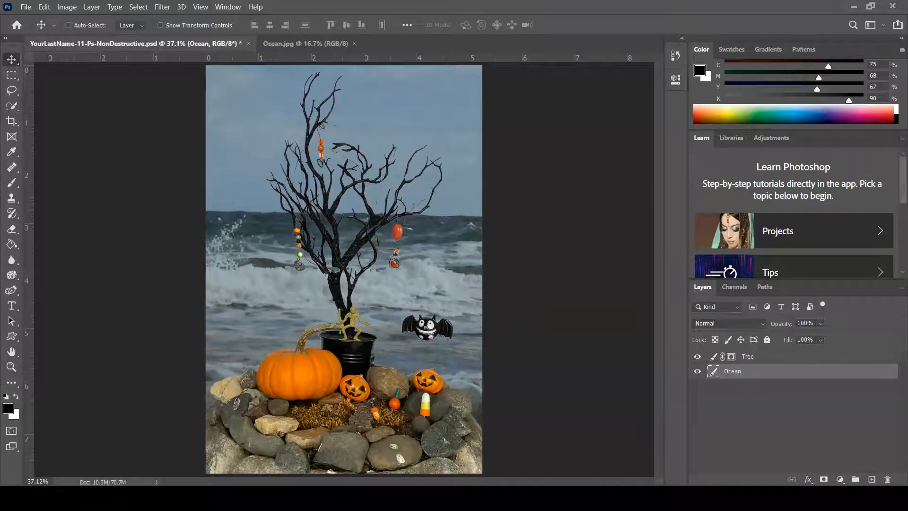
pyautogui.click(44, 6)
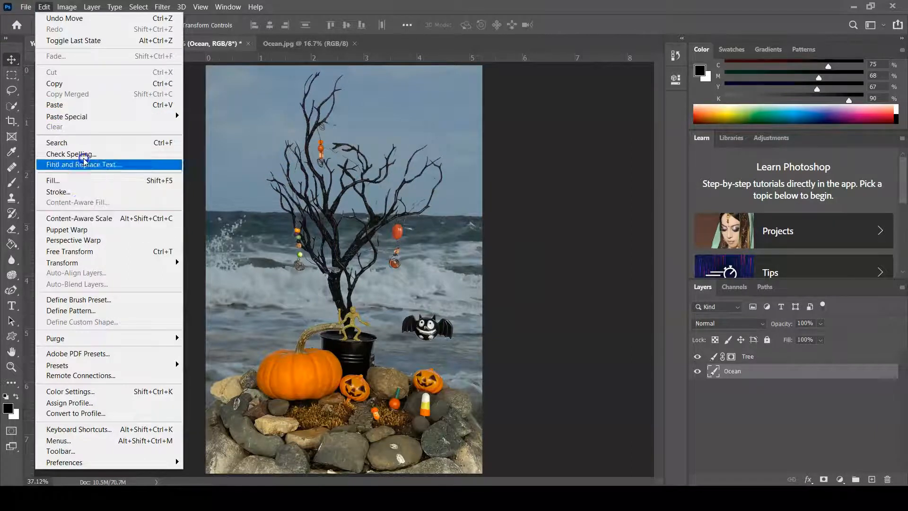
pyautogui.click(101, 252)
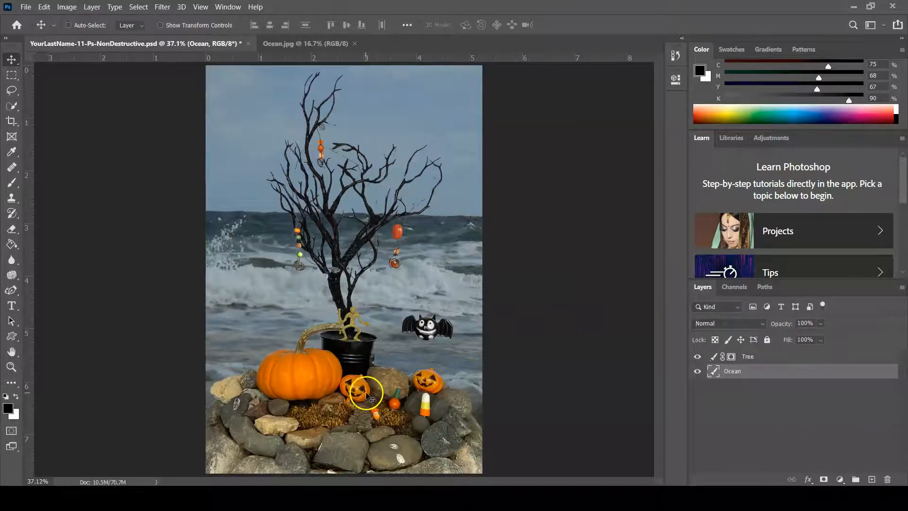
# Add a new layer named Retouch, place it above the Tree layer, and choose the Clone Stamp tool for it
pyautogui.moveTo(330, 392); pyautogui.dragTo(210, 160)
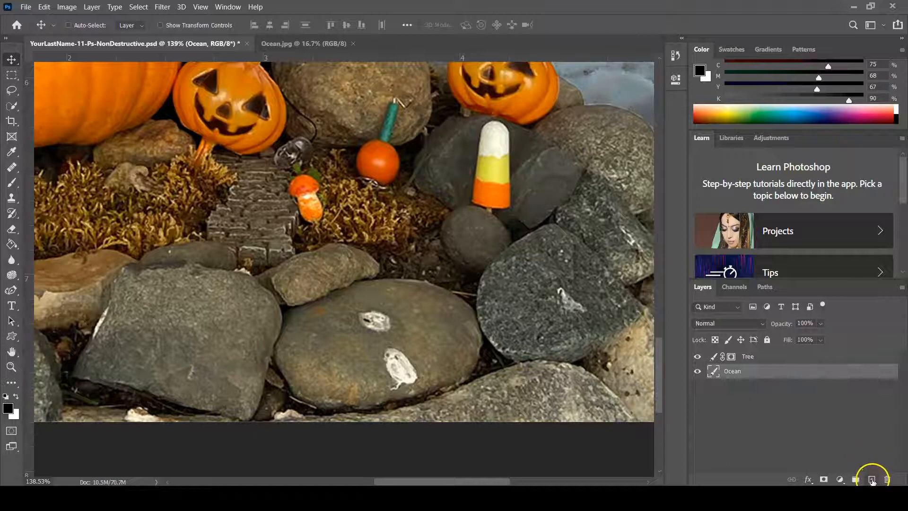
pyautogui.click(871, 480)
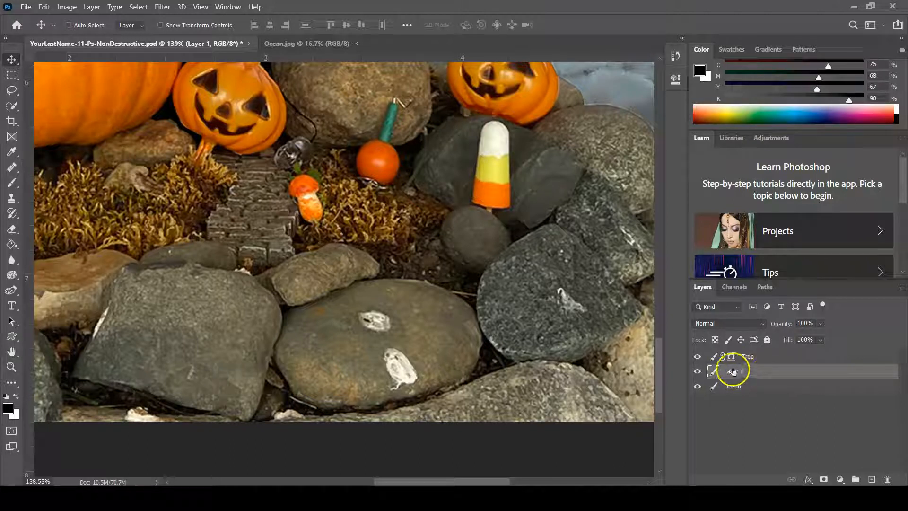
pyautogui.doubleClick(732, 372)
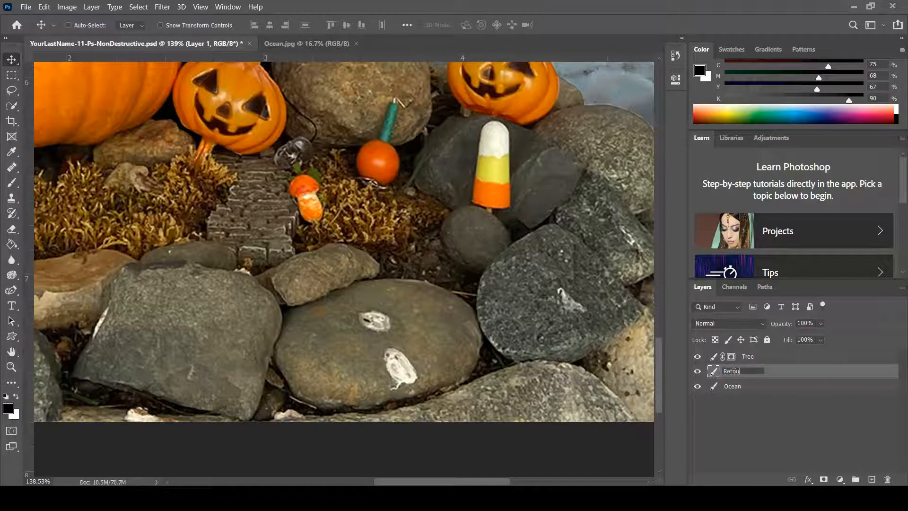
pyautogui.press('Return')
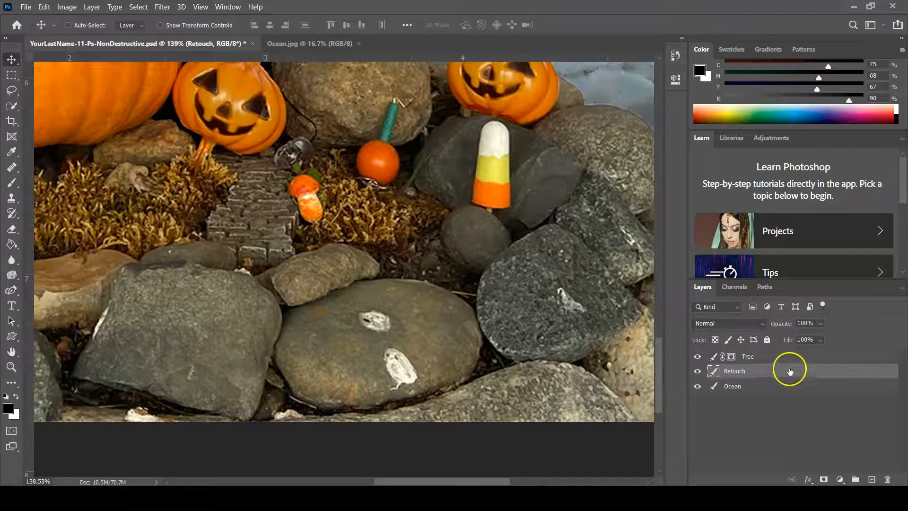
pyautogui.moveTo(790, 372); pyautogui.dragTo(789, 354)
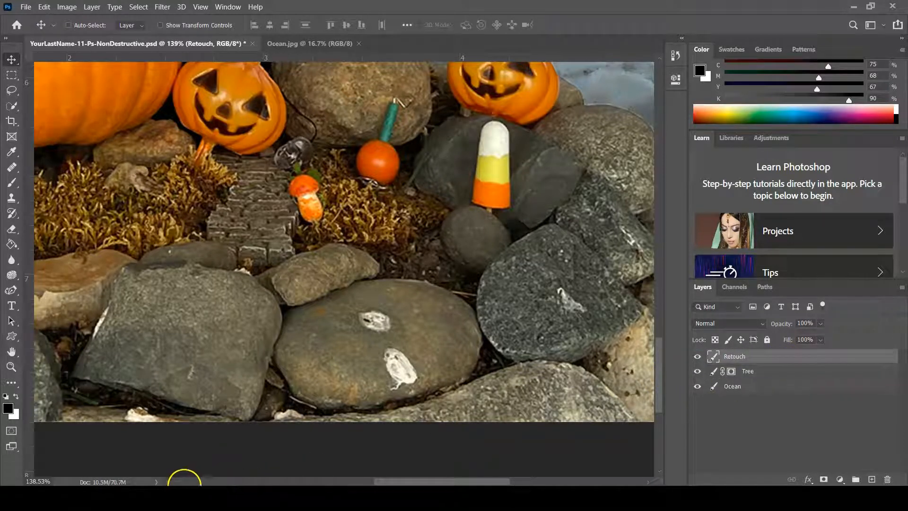
pyautogui.press('s')
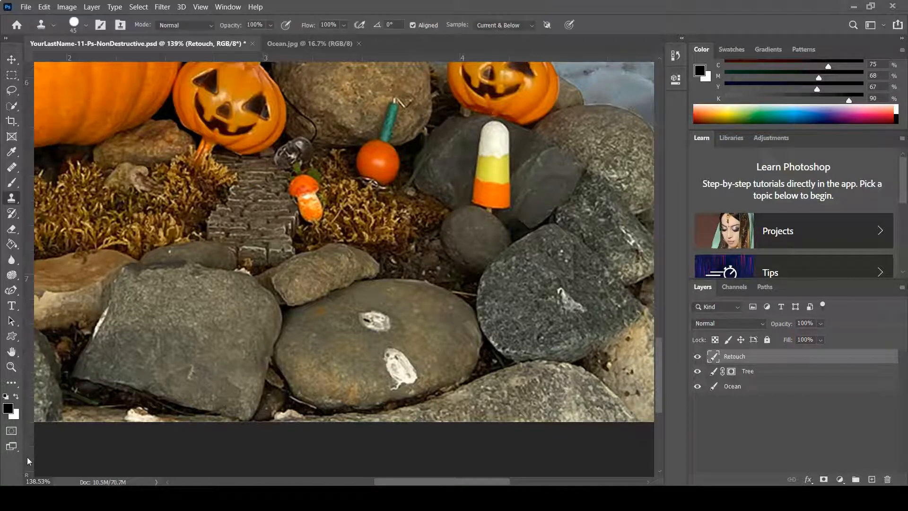
pyautogui.click(15, 202)
# Try cloning different rock textures onto the oval rock and its white marks with the 45 px Clone Stamp, and undo the strokes
pyautogui.keyDown('alt'); pyautogui.click(506, 361); pyautogui.keyUp('alt')
pyautogui.click(447, 325)
pyautogui.hotkey('ctrl', 'z')
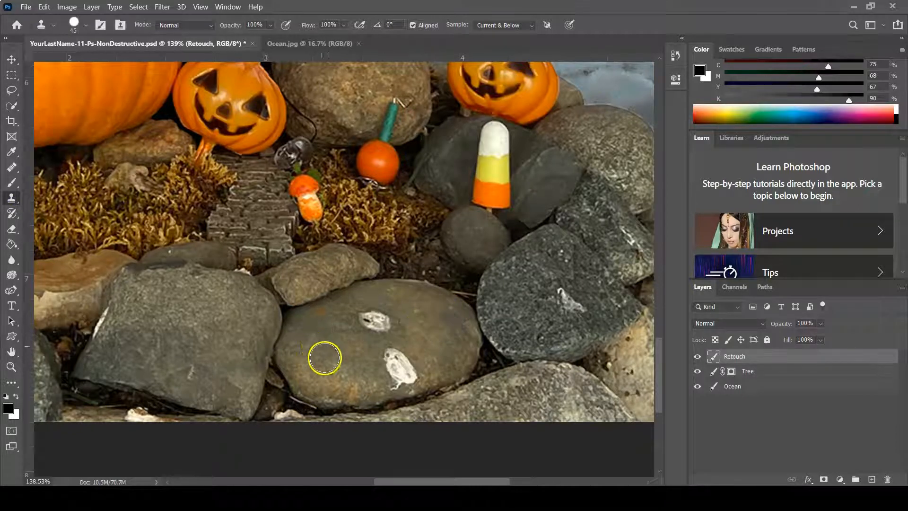
pyautogui.click(329, 344)
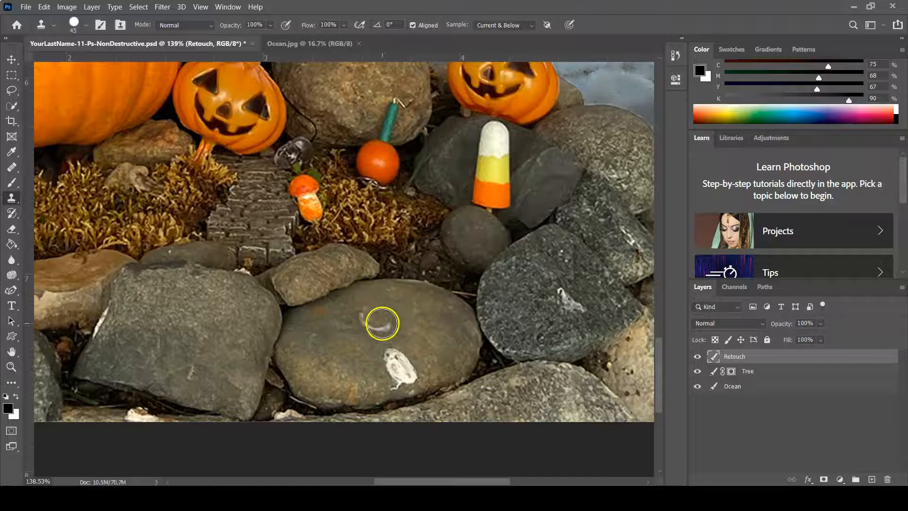
pyautogui.click(441, 329)
pyautogui.moveTo(441, 329); pyautogui.dragTo(443, 327)
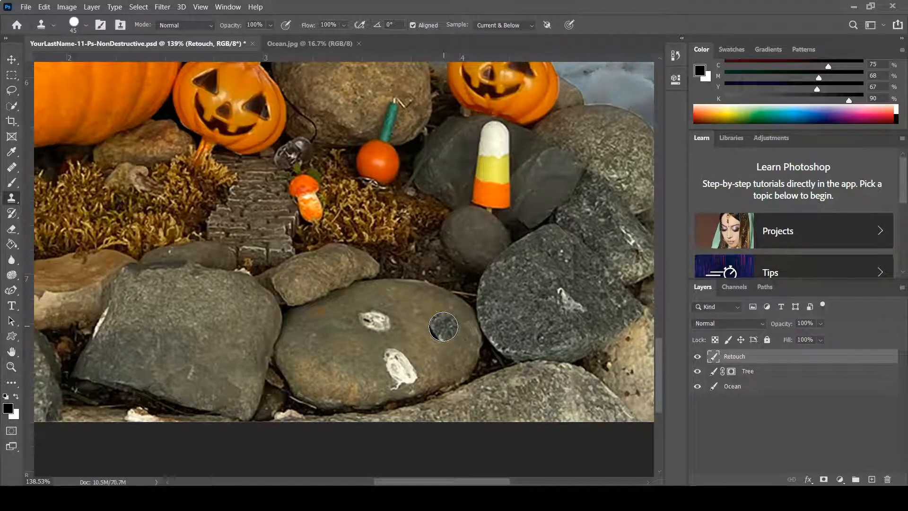
pyautogui.hotkey('ctrl', 'z')
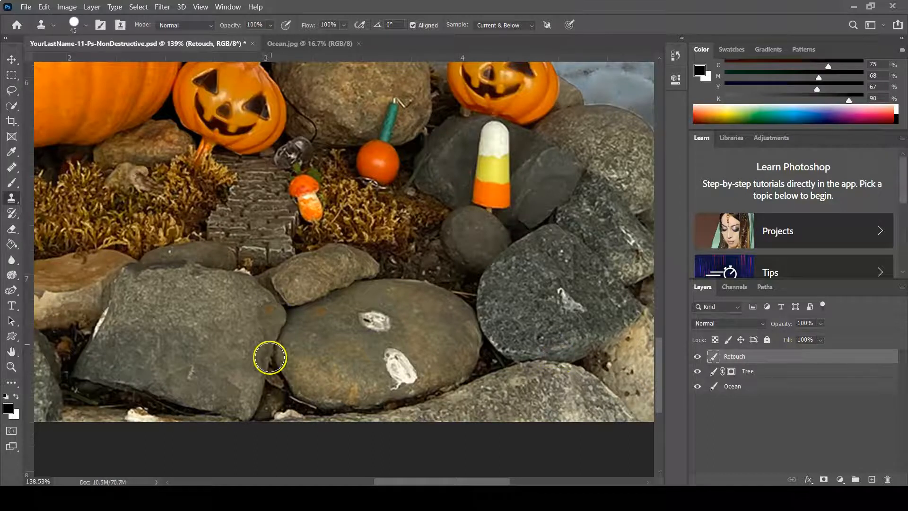
pyautogui.moveTo(339, 367); pyautogui.dragTo(318, 345)
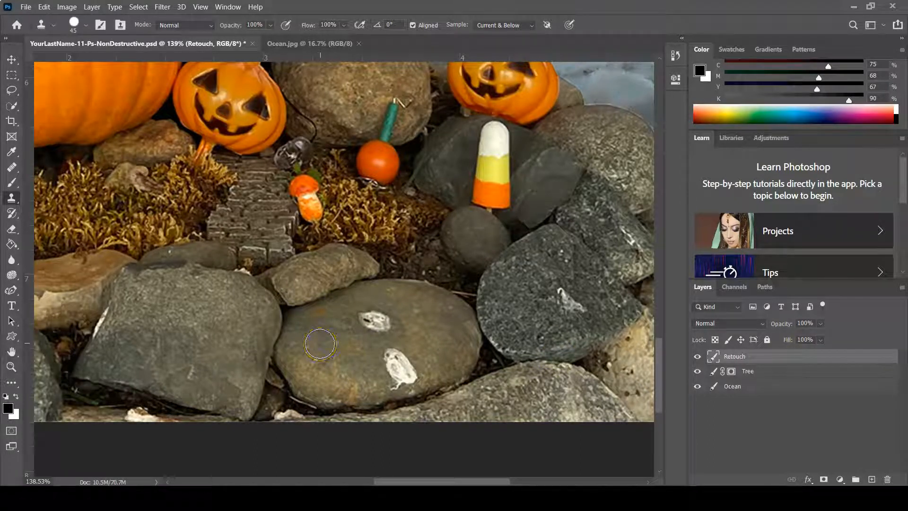
# Clone clean stone texture from the oval front rock over its two white marks on the Retouch layer
pyautogui.keyDown('alt'); pyautogui.click(324, 340); pyautogui.keyUp('alt')
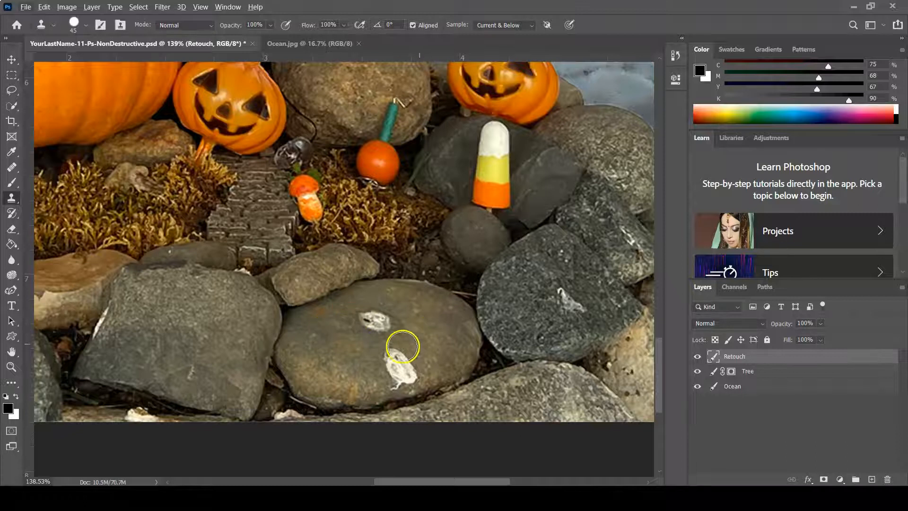
pyautogui.keyDown('alt'); pyautogui.click(325, 332); pyautogui.keyUp('alt')
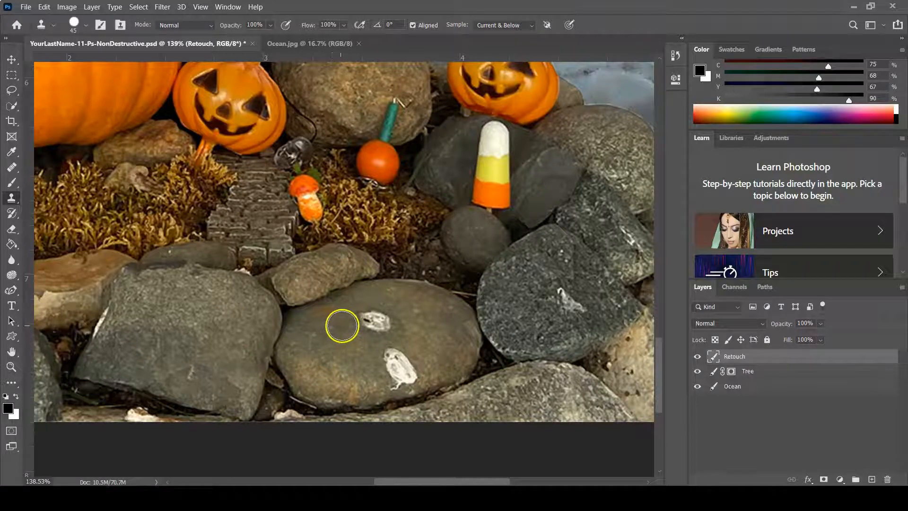
pyautogui.moveTo(364, 318); pyautogui.dragTo(378, 321)
pyautogui.moveTo(391, 363)
pyautogui.mouseDown()
pyautogui.moveTo(390, 356)
pyautogui.moveTo(402, 363)
pyautogui.moveTo(345, 342)
pyautogui.moveTo(383, 359)
pyautogui.moveTo(357, 355)
pyautogui.mouseUp()
pyautogui.keyDown('alt'); pyautogui.click(349, 346); pyautogui.keyUp('alt')
pyautogui.moveTo(404, 377)
pyautogui.mouseDown()
pyautogui.moveTo(385, 377)
pyautogui.moveTo(399, 380)
pyautogui.mouseUp()
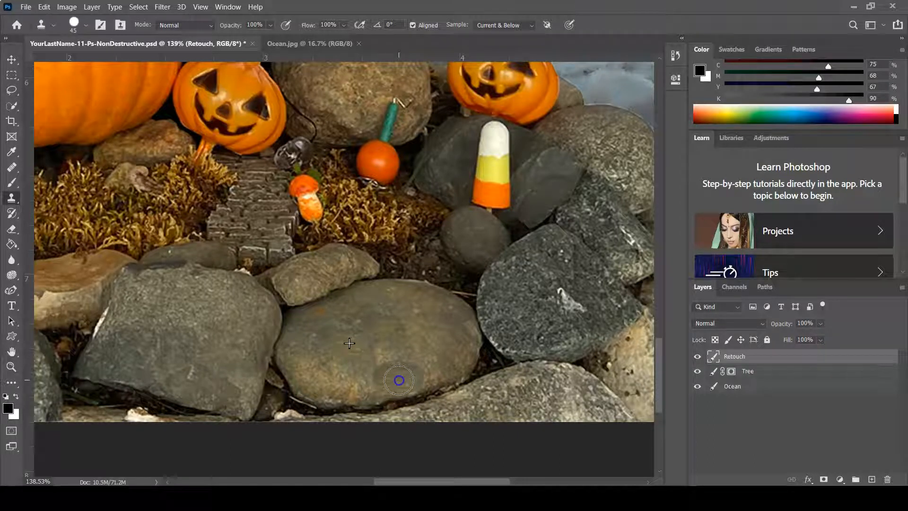
pyautogui.moveTo(399, 380); pyautogui.dragTo(405, 375)
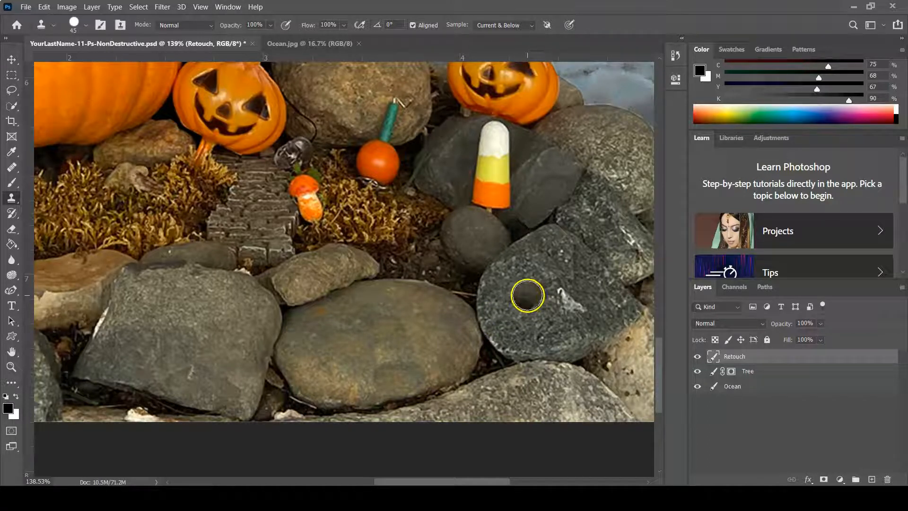
# Clone dark speckled stone texture over the white mark on the rock to the right of the oval one
pyautogui.moveTo(562, 300); pyautogui.dragTo(575, 306)
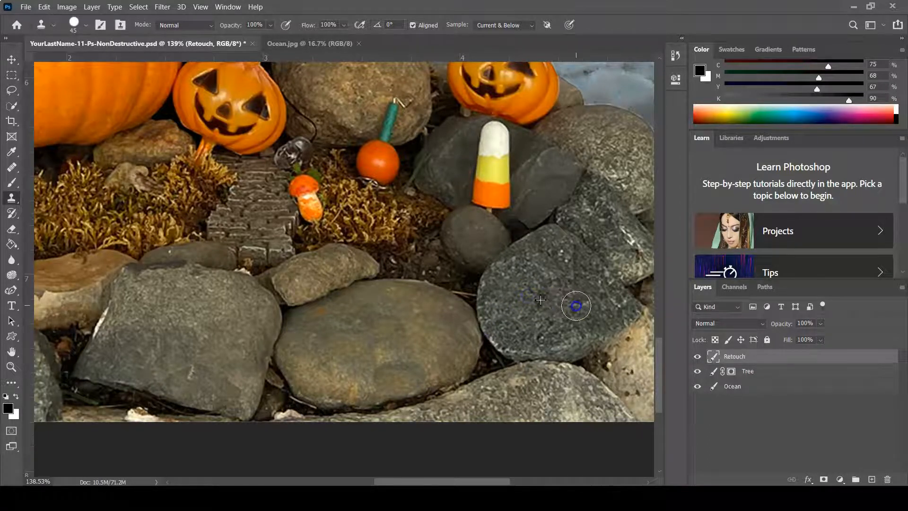
pyautogui.moveTo(189, 223)
pyautogui.mouseDown()
pyautogui.moveTo(245, 251)
pyautogui.moveTo(497, 300)
pyautogui.moveTo(535, 267)
pyautogui.mouseUp()
pyautogui.moveTo(115, 217)
pyautogui.mouseDown()
pyautogui.moveTo(273, 293)
pyautogui.moveTo(287, 251)
pyautogui.mouseUp()
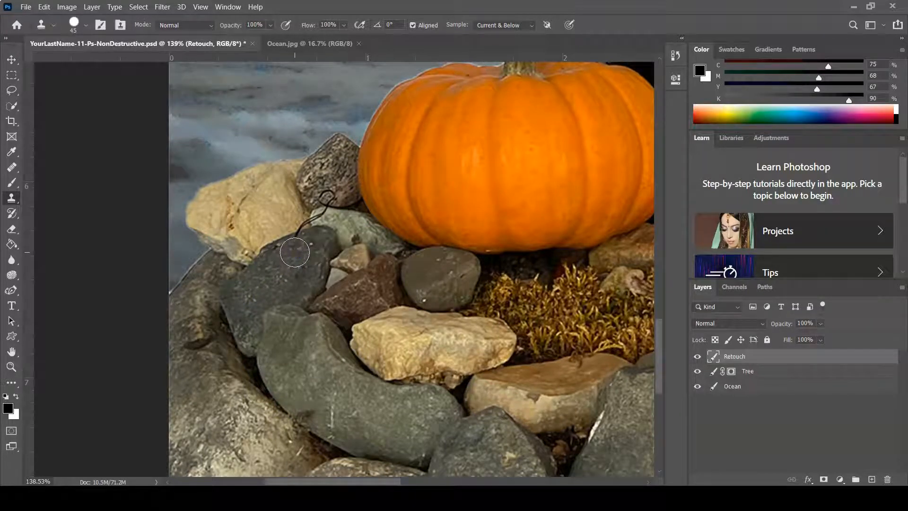
pyautogui.hotkey('ctrl', '0')
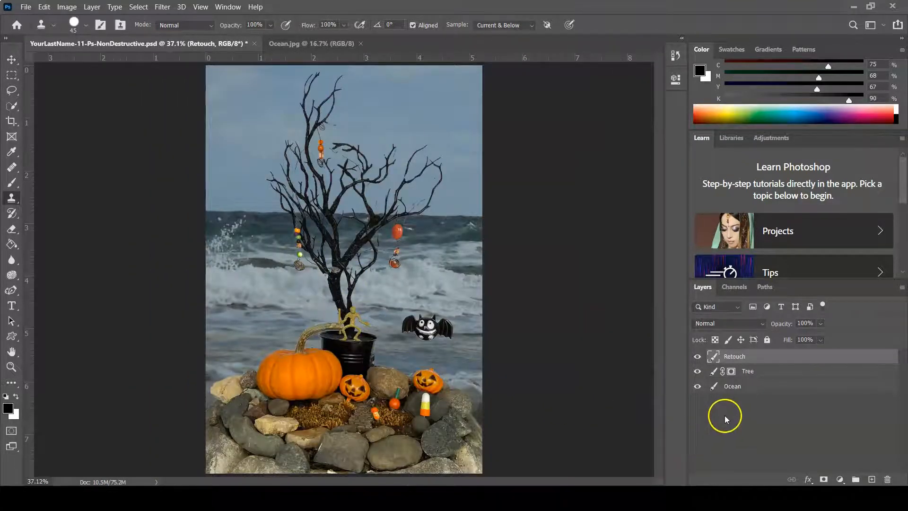
# Hide and reshow the Retouch layer to compare the rocks before and after, and save the document
pyautogui.click(697, 357)
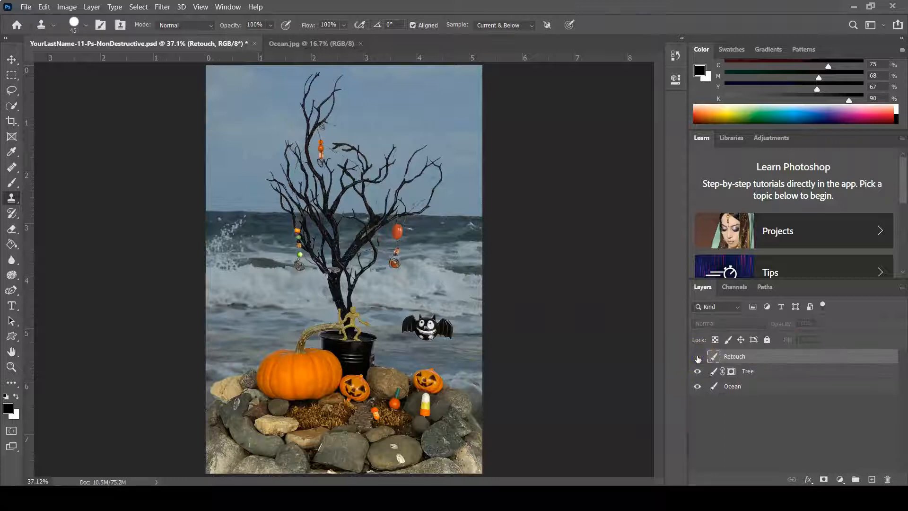
pyautogui.click(698, 358)
pyautogui.click(774, 356)
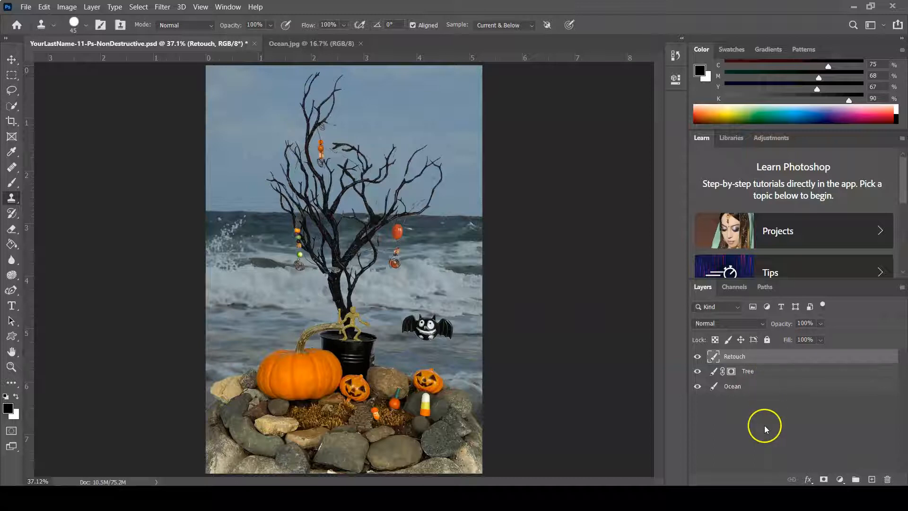
pyautogui.click(25, 6)
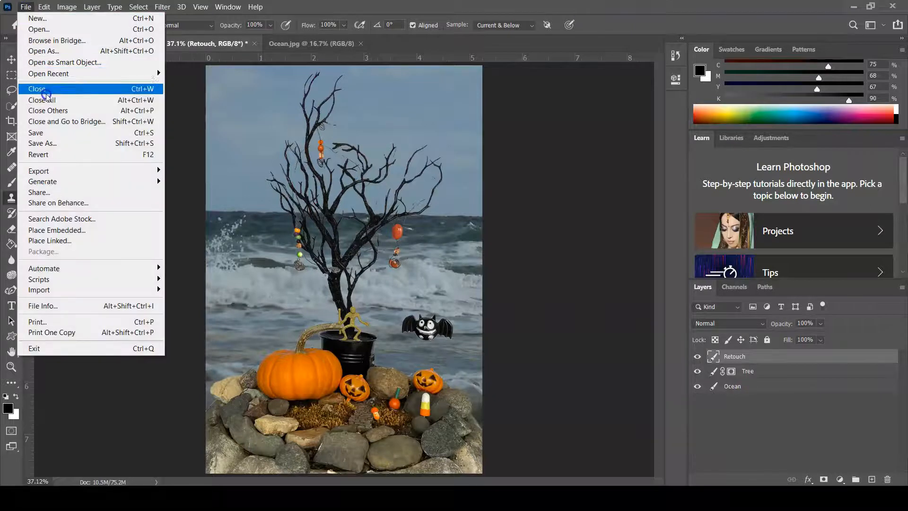
pyautogui.click(50, 133)
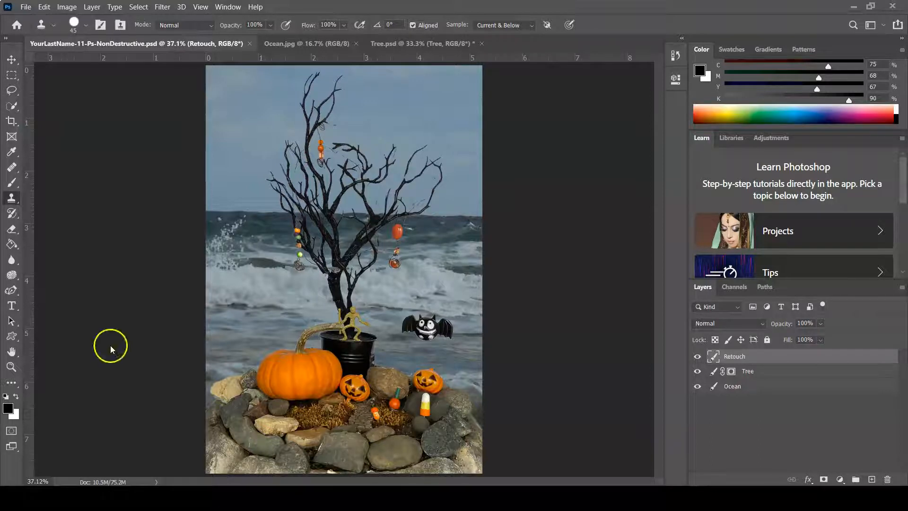
# Try the Fresco effect from the Filter Gallery directly on the Ocean layer, and undo it
pyautogui.click(811, 387)
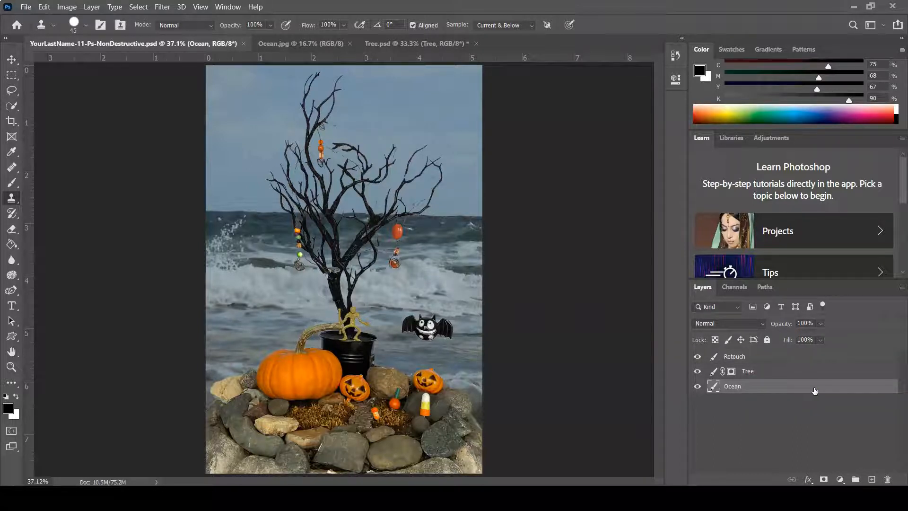
pyautogui.click(163, 7)
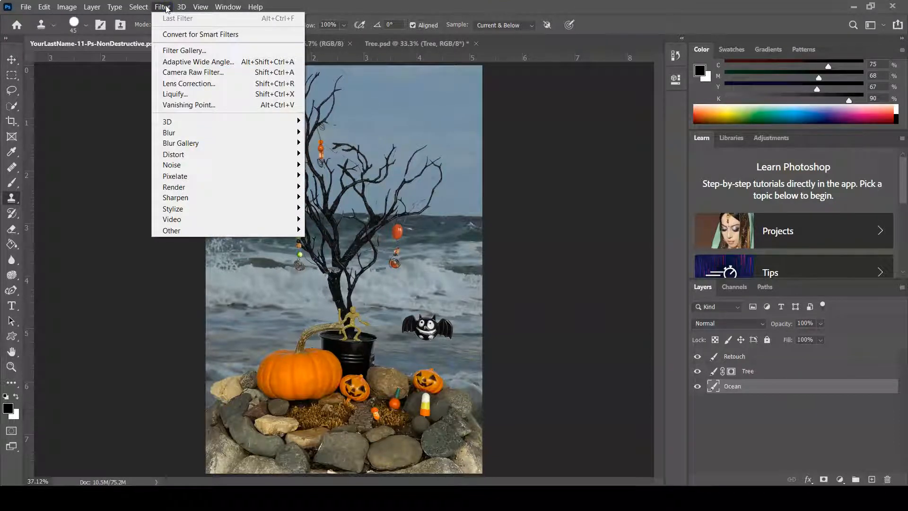
pyautogui.click(188, 51)
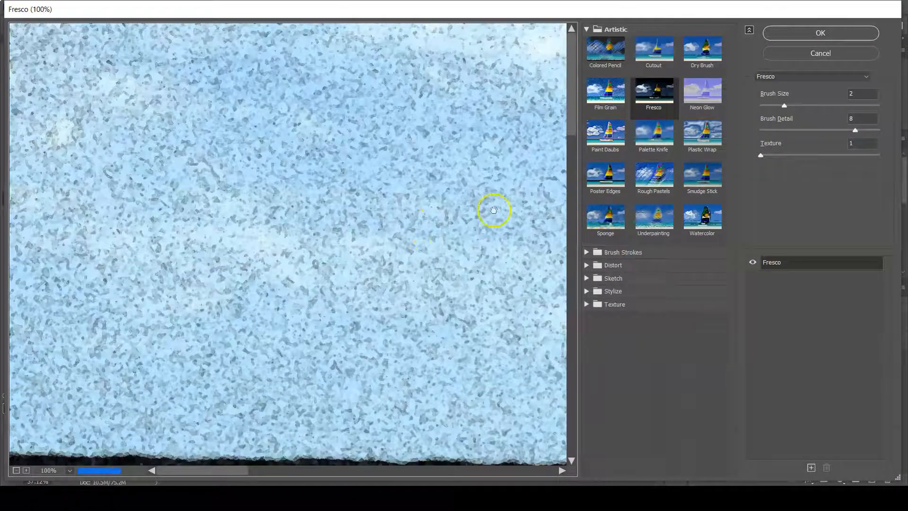
pyautogui.click(833, 32)
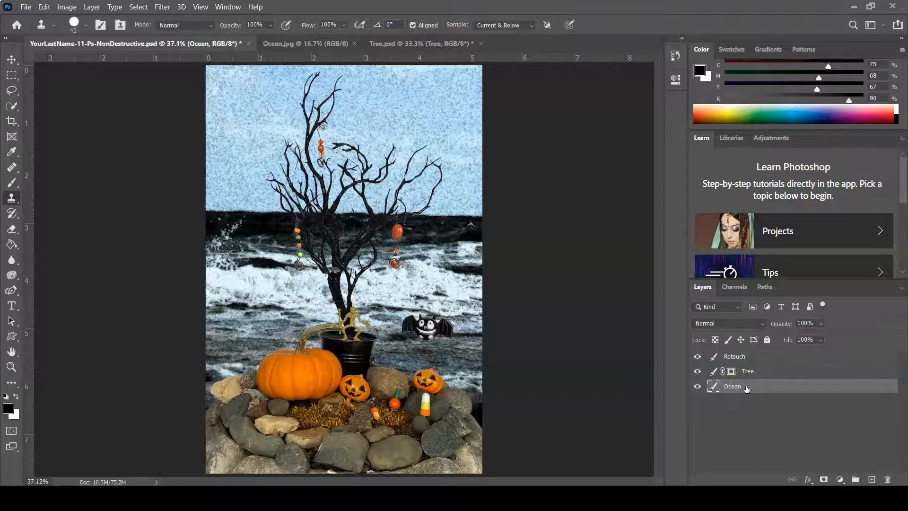
pyautogui.click(44, 7)
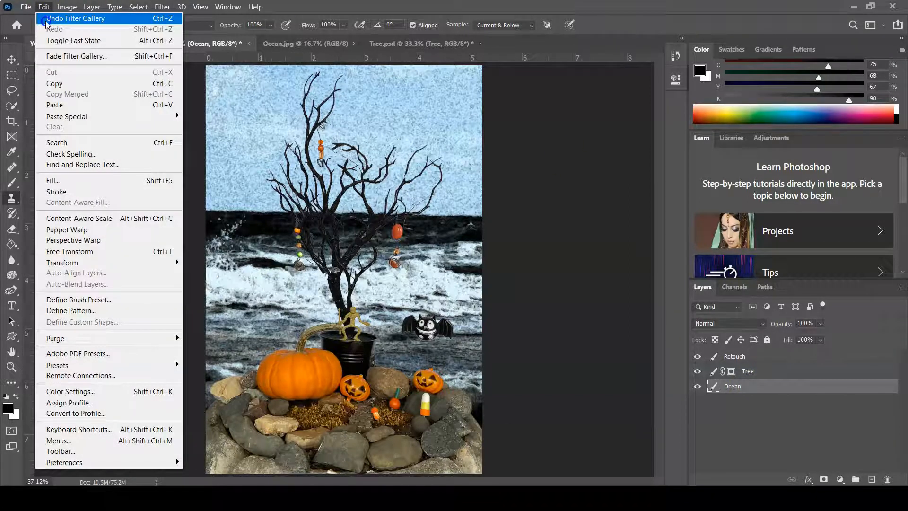
pyautogui.click(46, 19)
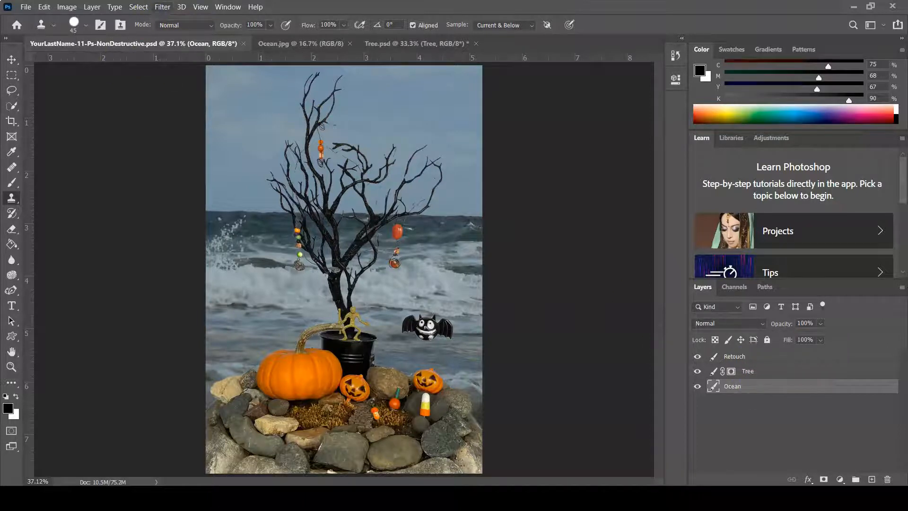
# Convert the Ocean layer into a smart object for re-editable smart filters
pyautogui.click(162, 6)
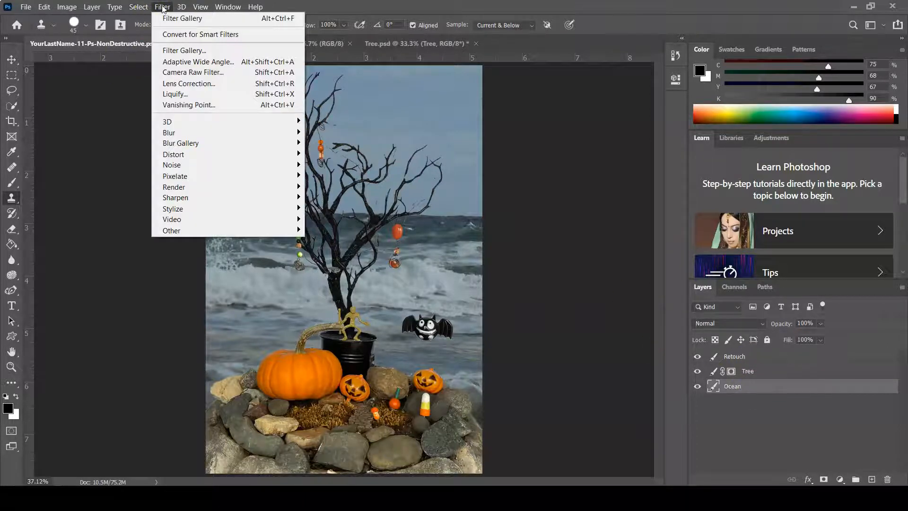
pyautogui.click(186, 38)
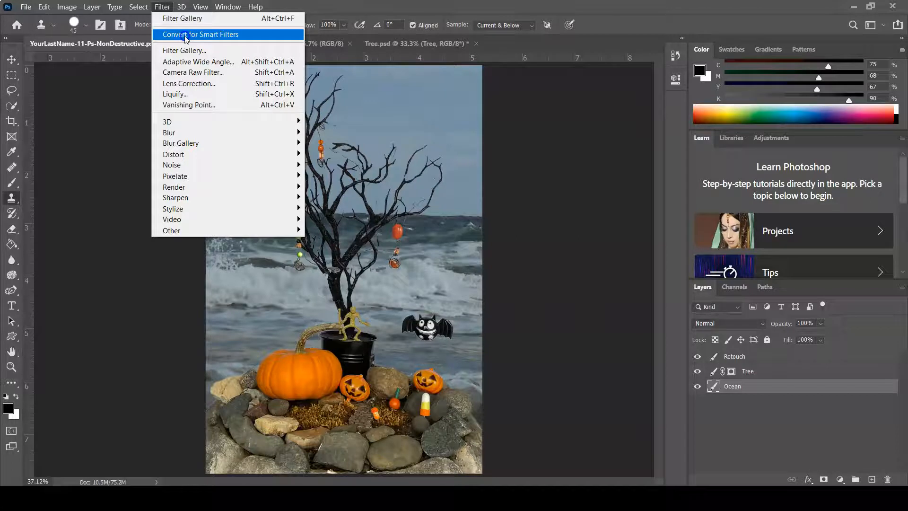
pyautogui.click(185, 37)
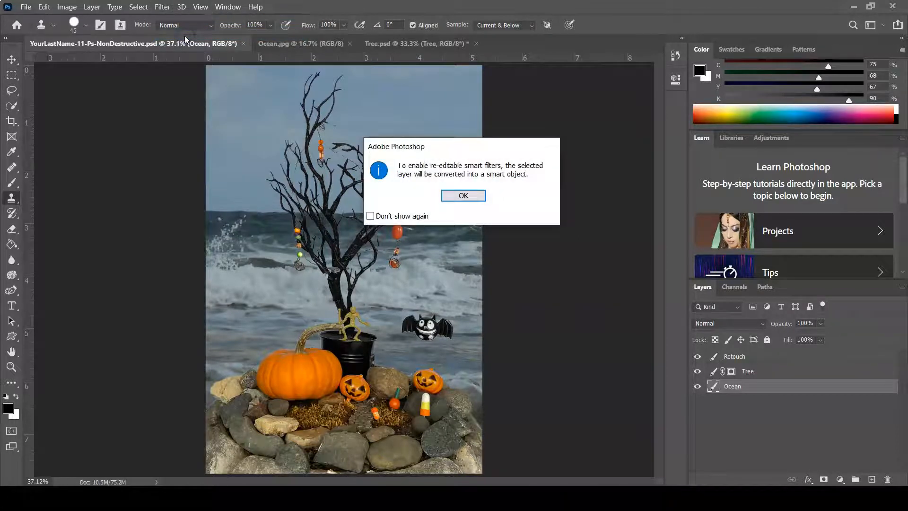
pyautogui.click(462, 196)
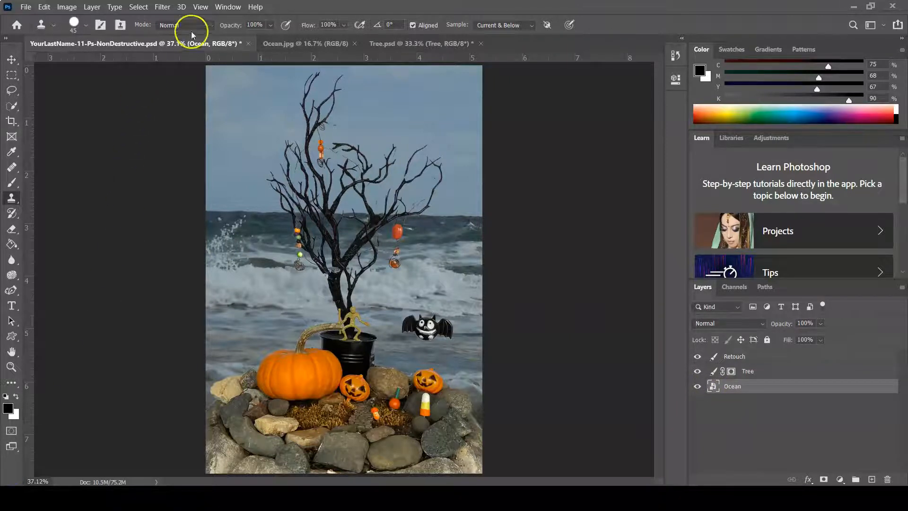
# Try Colored Pencil and Dark Strokes on the Ocean smart object in the Filter Gallery, and choose Cutout
pyautogui.click(163, 8)
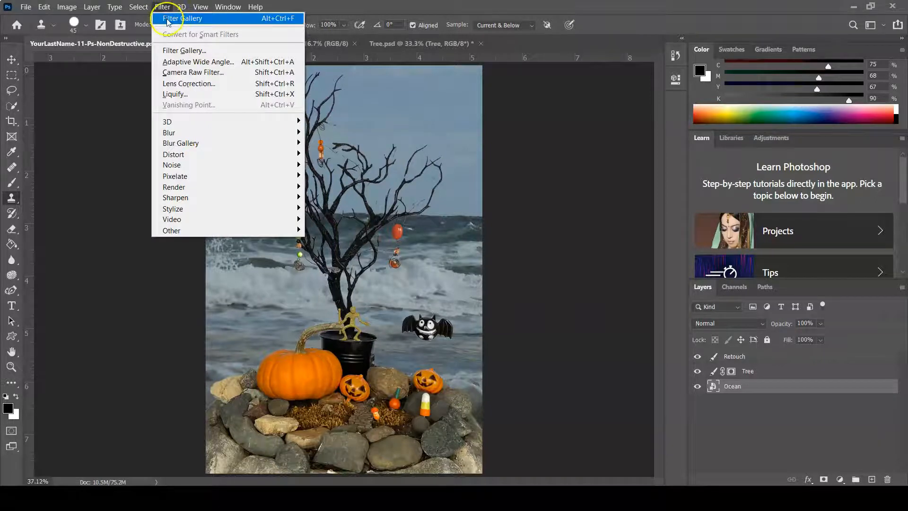
pyautogui.click(168, 19)
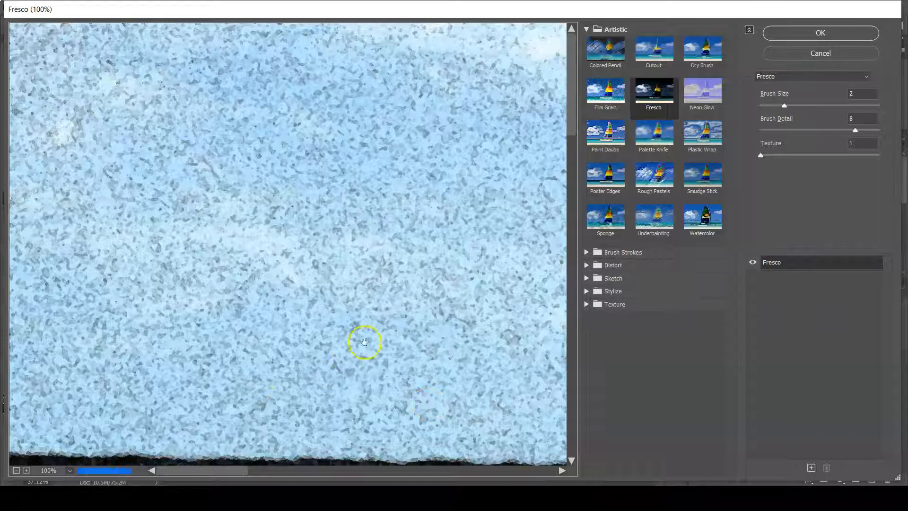
pyautogui.moveTo(355, 229); pyautogui.dragTo(298, 41)
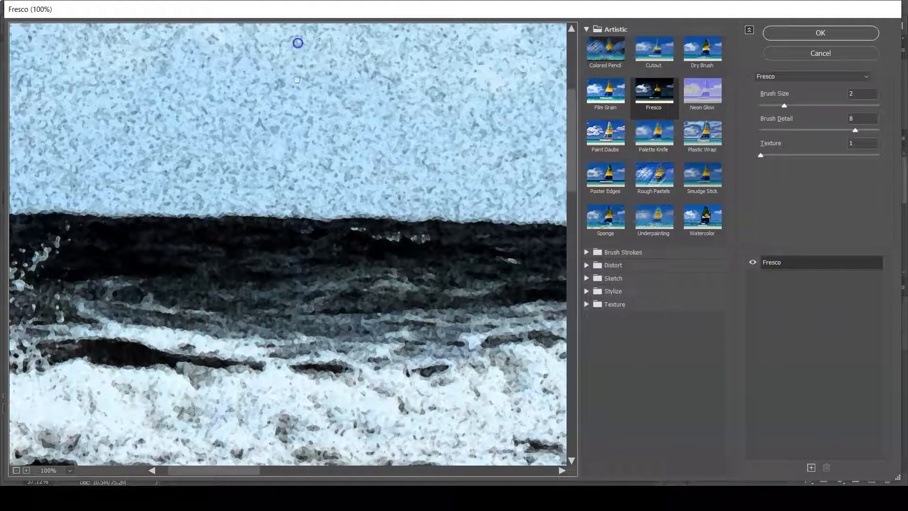
pyautogui.moveTo(325, 284); pyautogui.dragTo(433, 212)
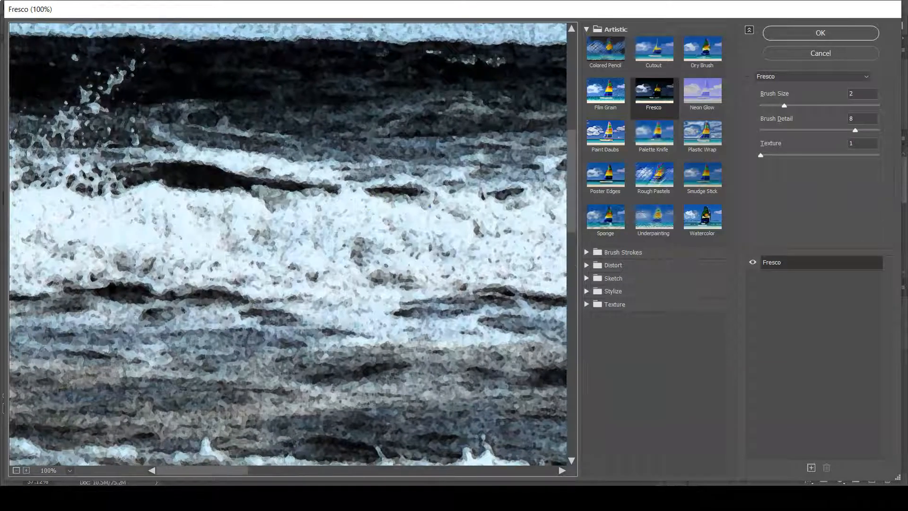
pyautogui.click(16, 470)
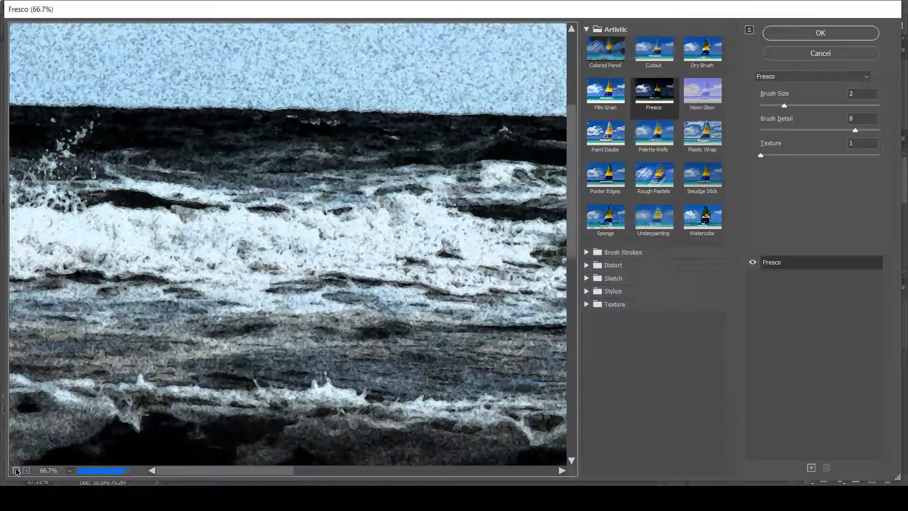
pyautogui.moveTo(164, 276); pyautogui.dragTo(245, 294)
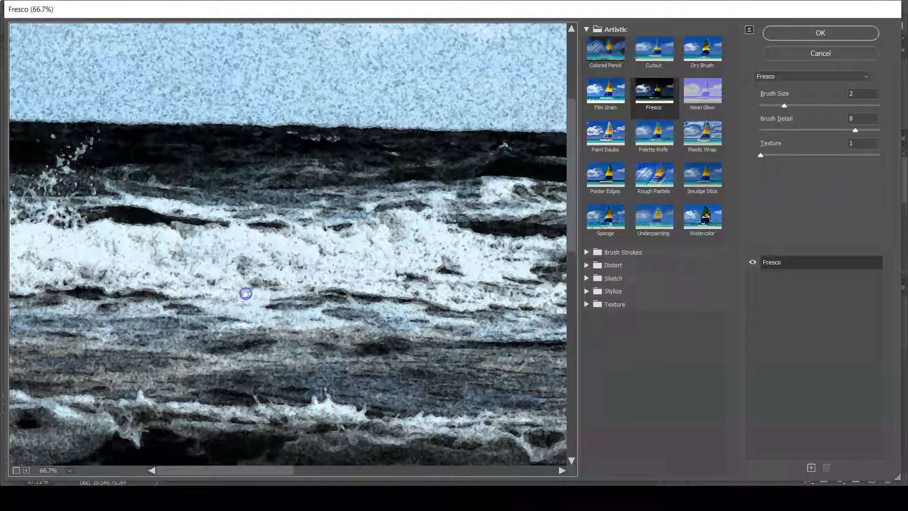
pyautogui.click(604, 46)
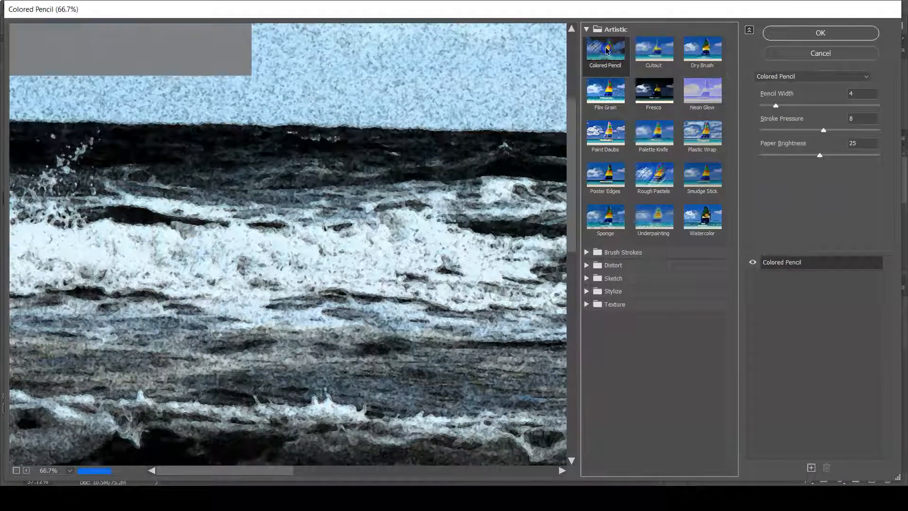
pyautogui.click(656, 50)
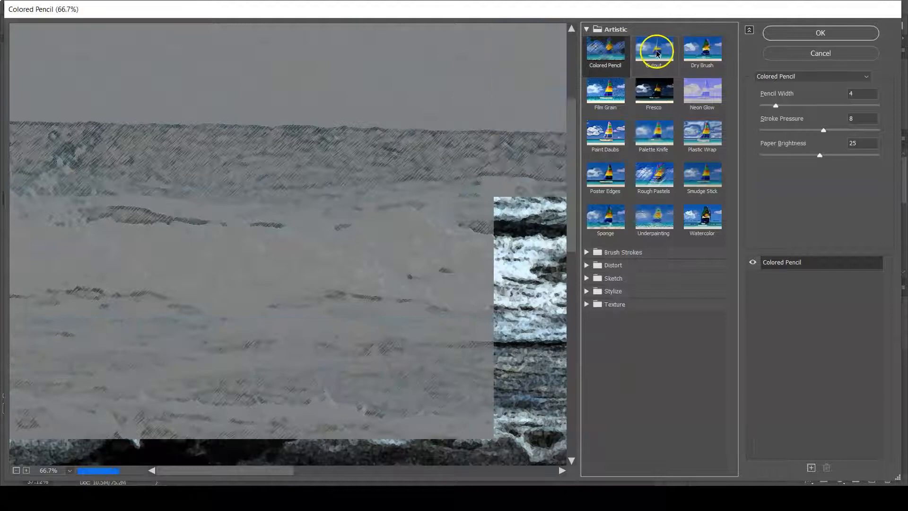
pyautogui.click(704, 50)
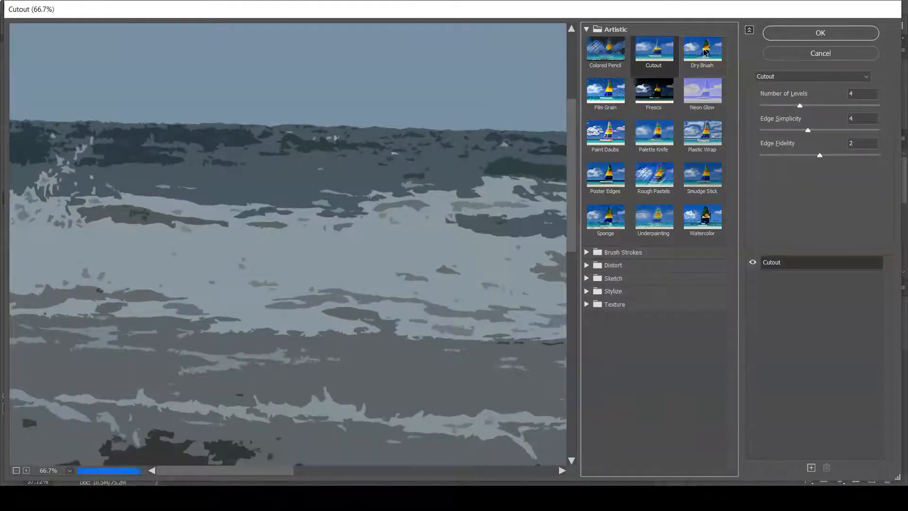
pyautogui.click(586, 253)
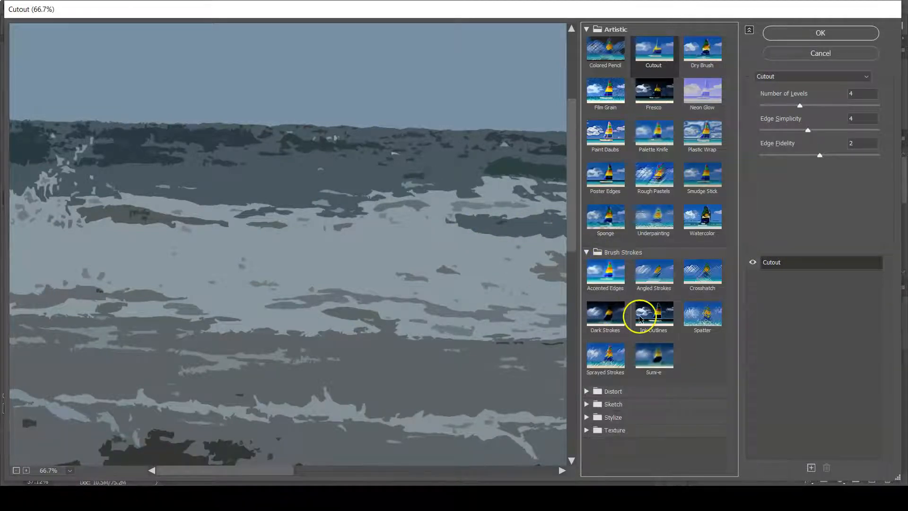
pyautogui.click(616, 319)
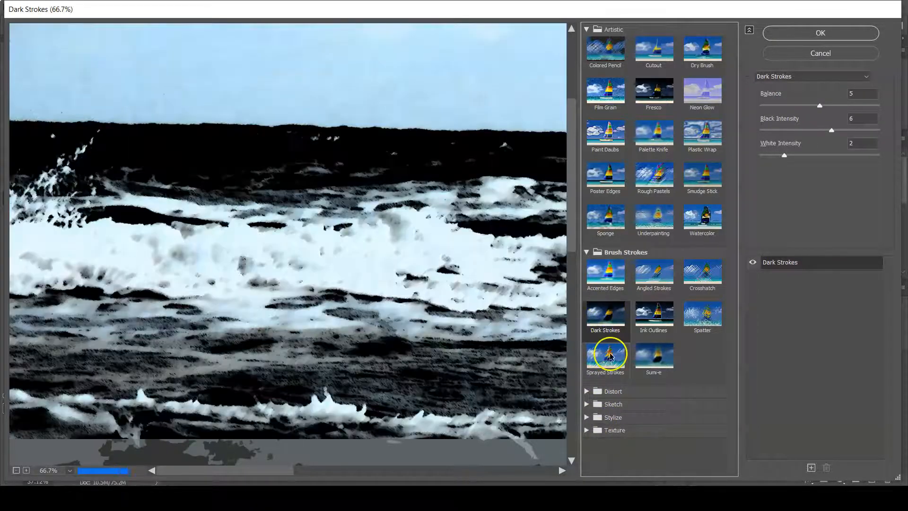
pyautogui.click(652, 59)
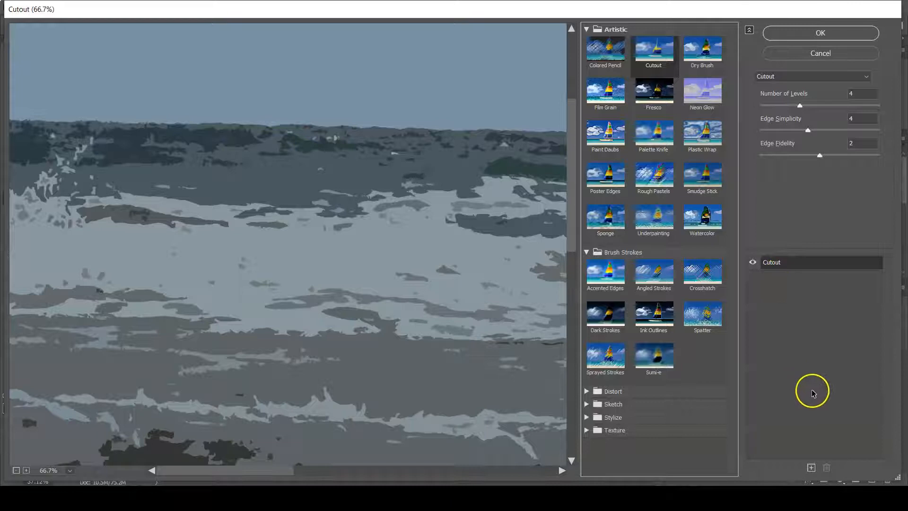
# Add a second effect above Cutout, compare Sumi-e and Sprayed Strokes with Plastic Wrap, and apply Plastic Wrap over Cutout
pyautogui.click(812, 468)
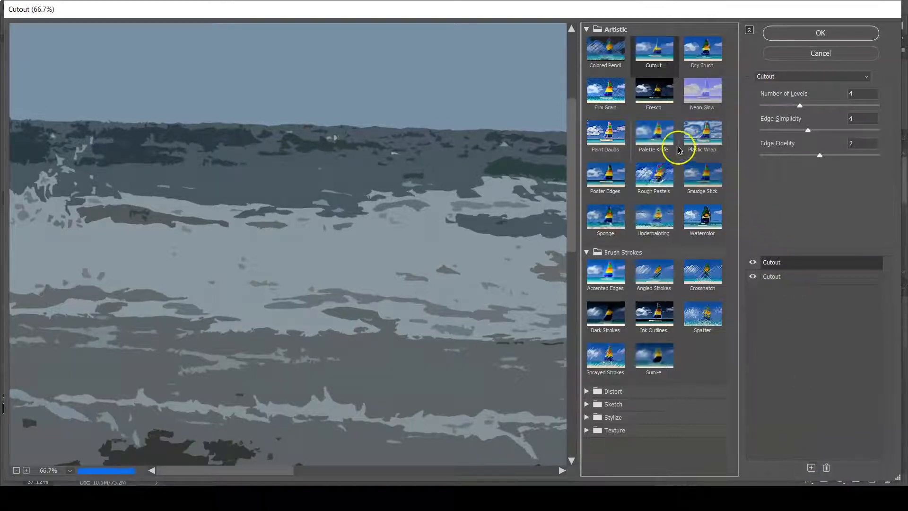
pyautogui.click(701, 138)
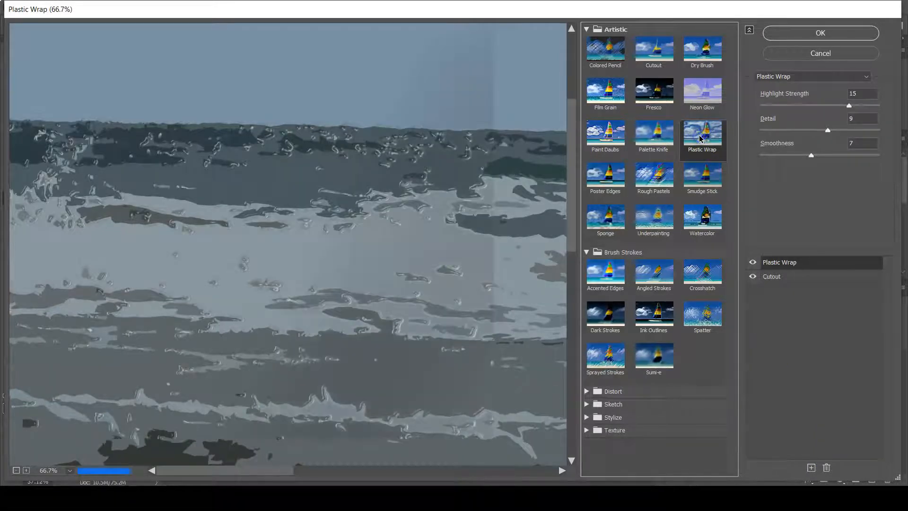
pyautogui.click(660, 366)
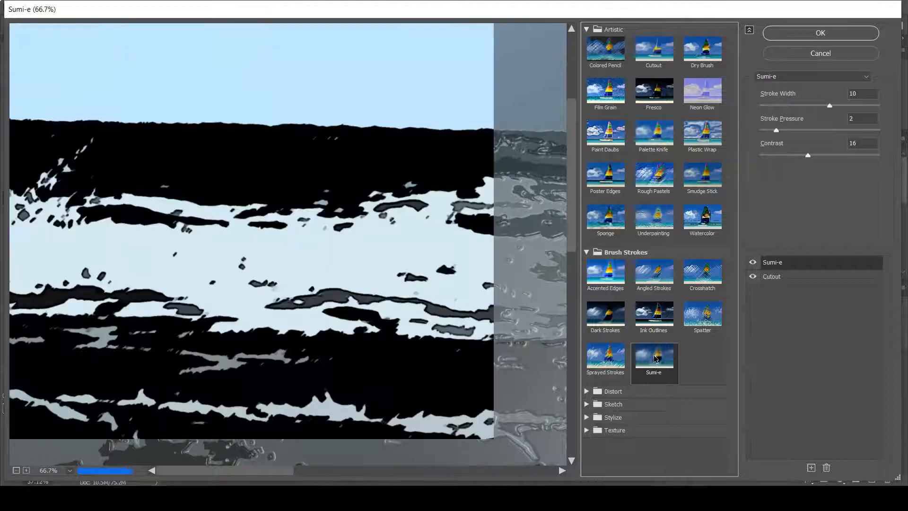
pyautogui.click(605, 367)
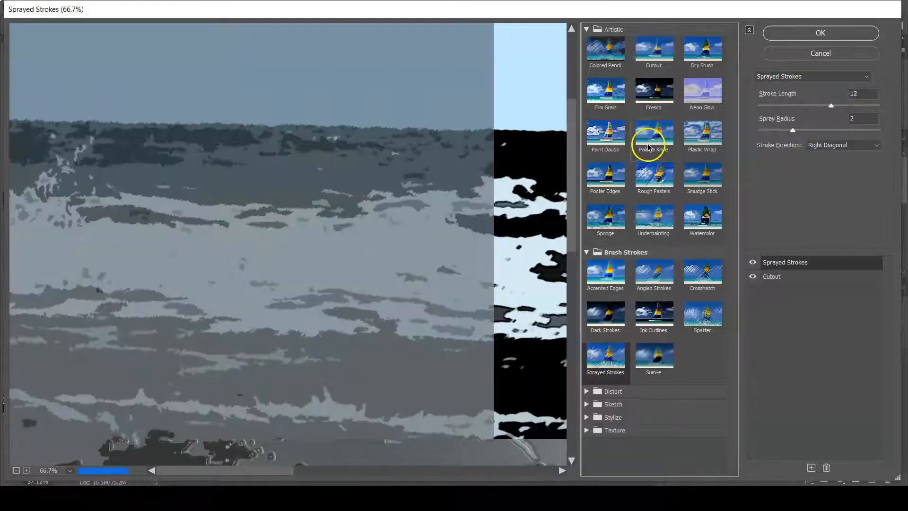
pyautogui.click(696, 138)
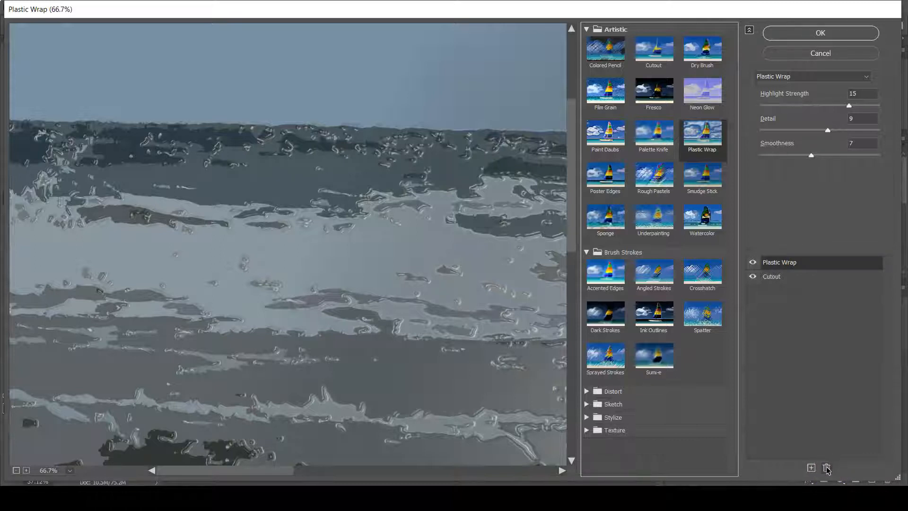
pyautogui.click(785, 36)
pyautogui.click(798, 34)
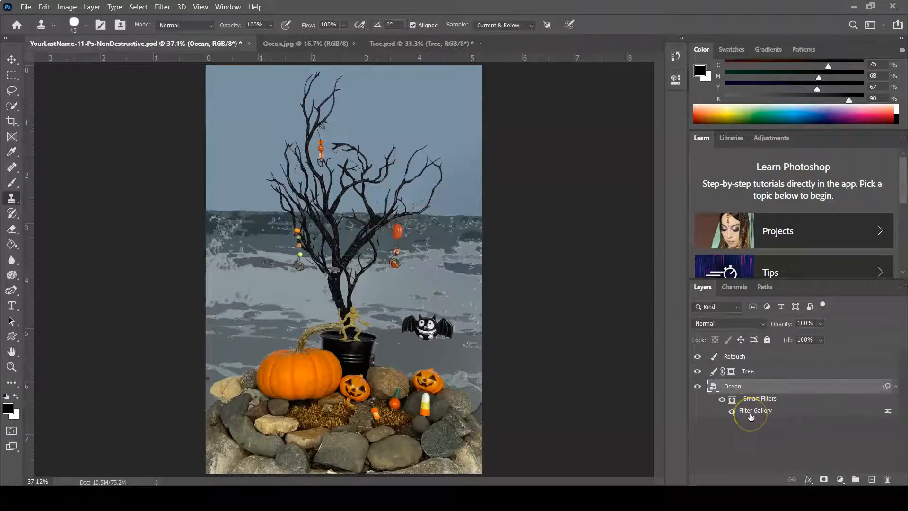
# Toggle the Filter Gallery smart filter under Ocean to compare its effect, and save the document
pyautogui.click(731, 413)
pyautogui.click(25, 7)
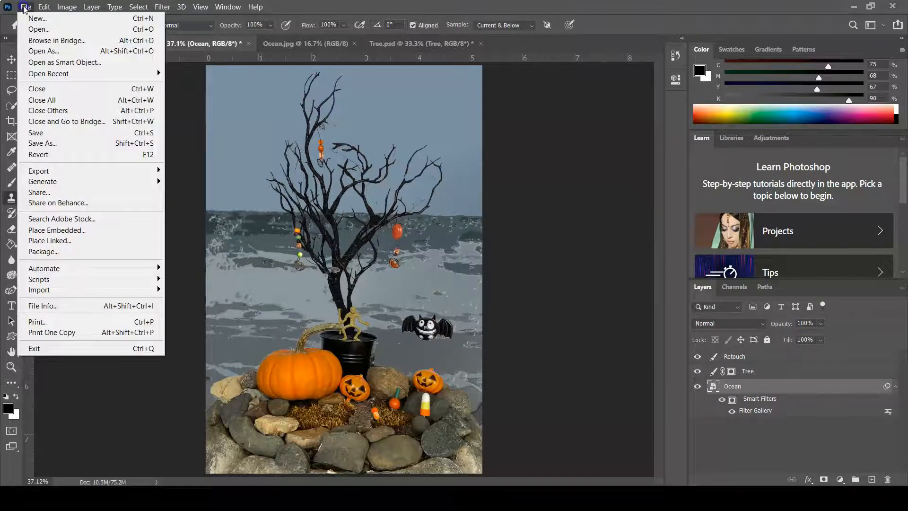
pyautogui.click(69, 133)
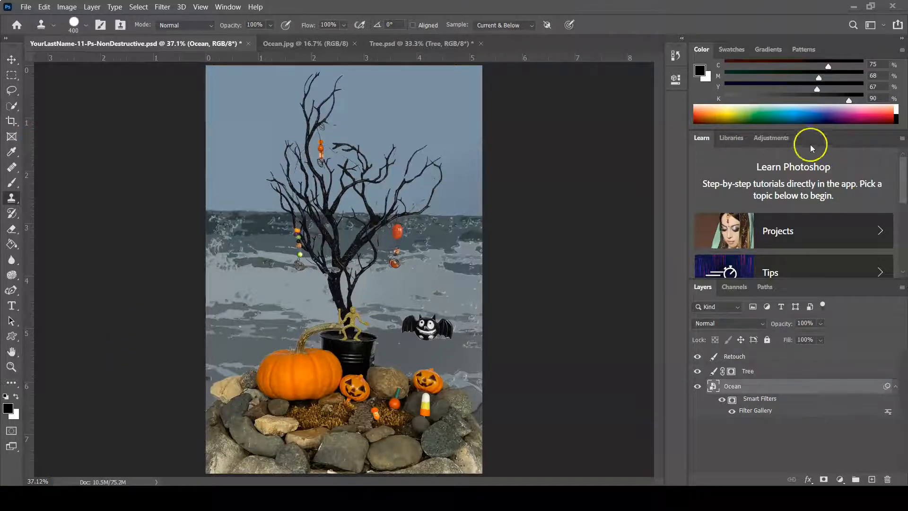
# Add a Photo Filter adjustment layer above Ocean, try Cooling Filter (80), and set it to Orange at 45% density
pyautogui.click(774, 138)
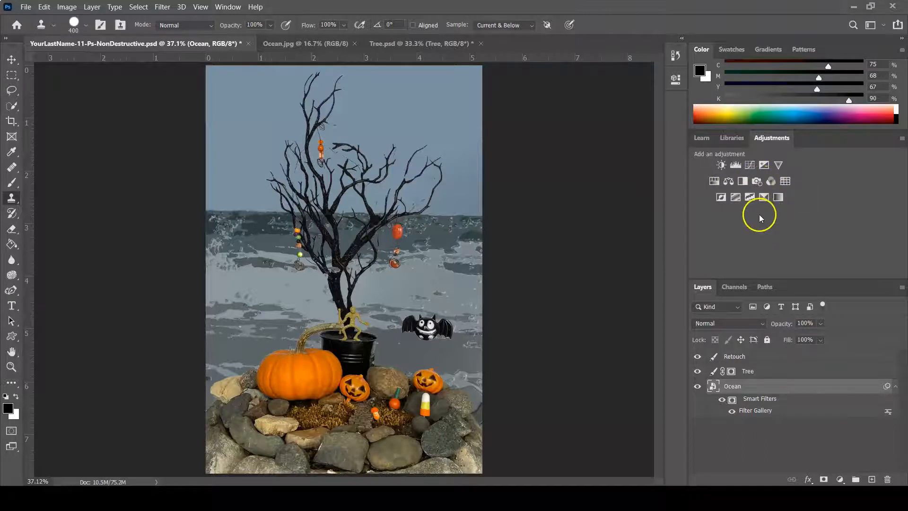
pyautogui.click(757, 182)
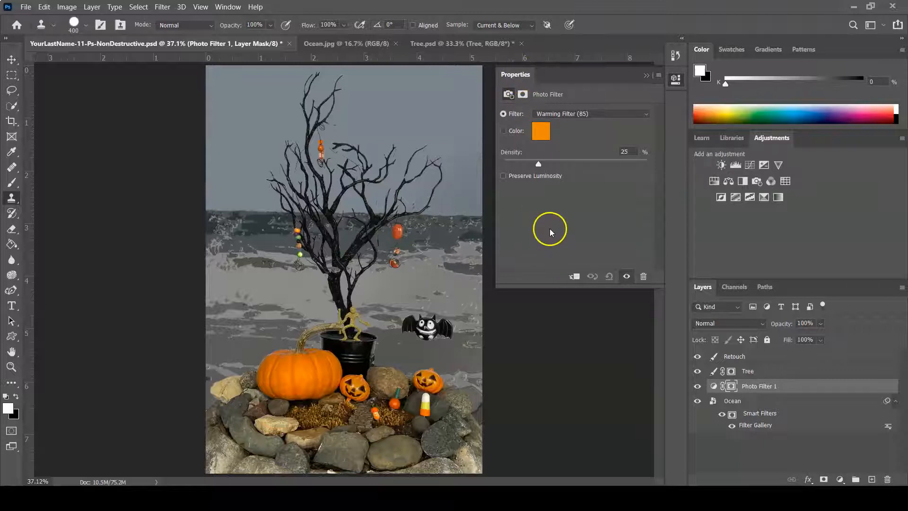
pyautogui.click(581, 115)
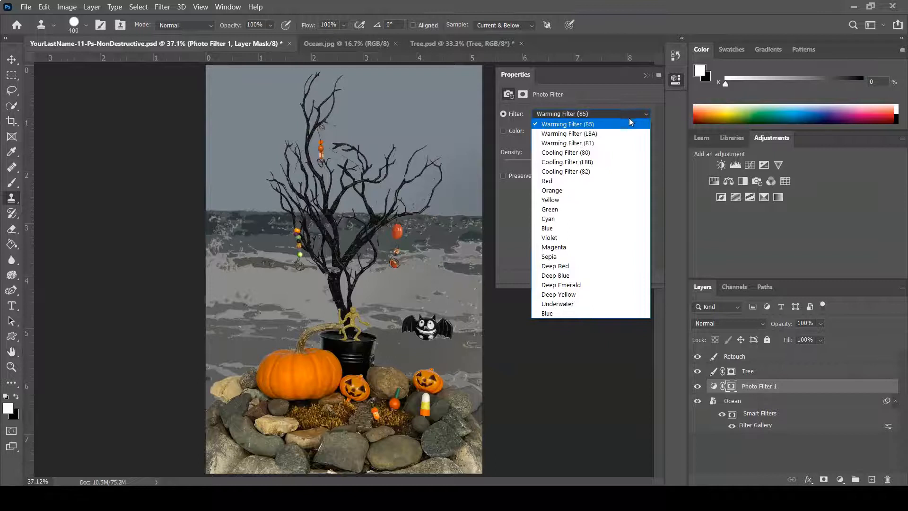
pyautogui.click(603, 153)
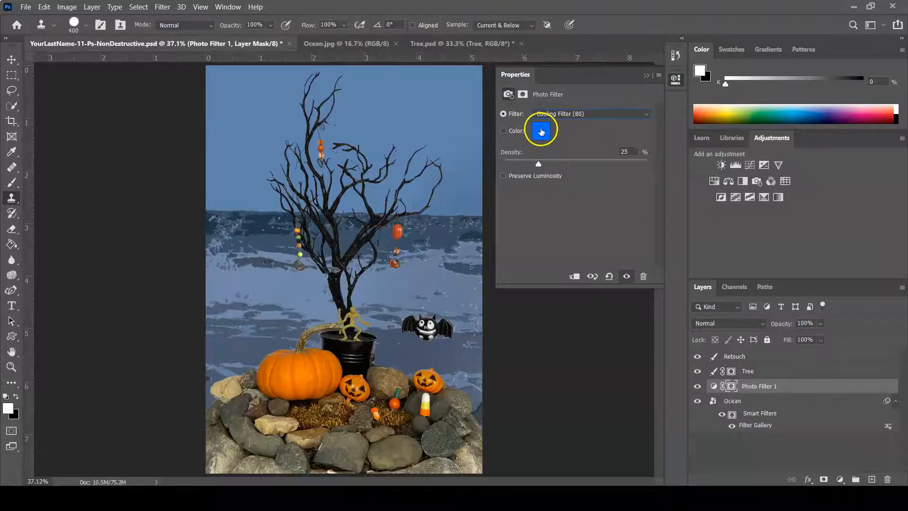
pyautogui.click(595, 114)
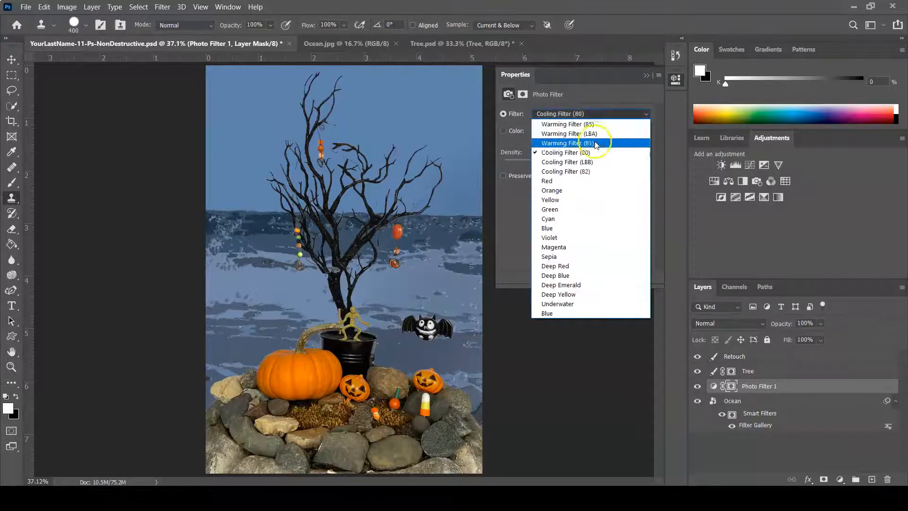
pyautogui.click(589, 191)
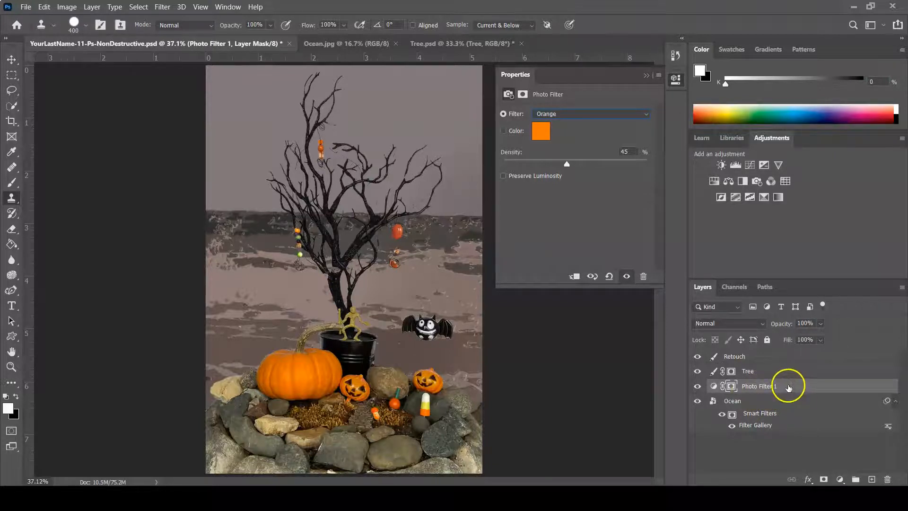
# Move the Photo Filter 1 layer above Retouch at the top of the layer stack so it affects the whole composite
pyautogui.click(783, 446)
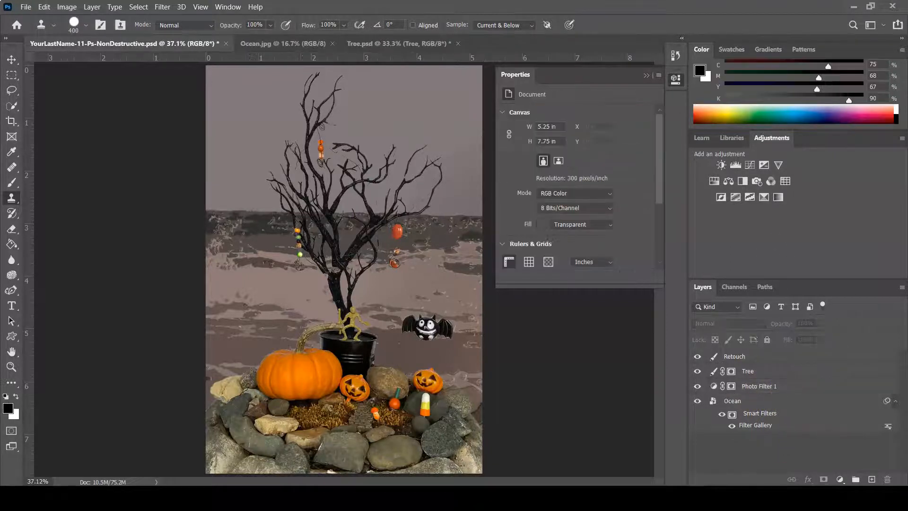
pyautogui.click(646, 76)
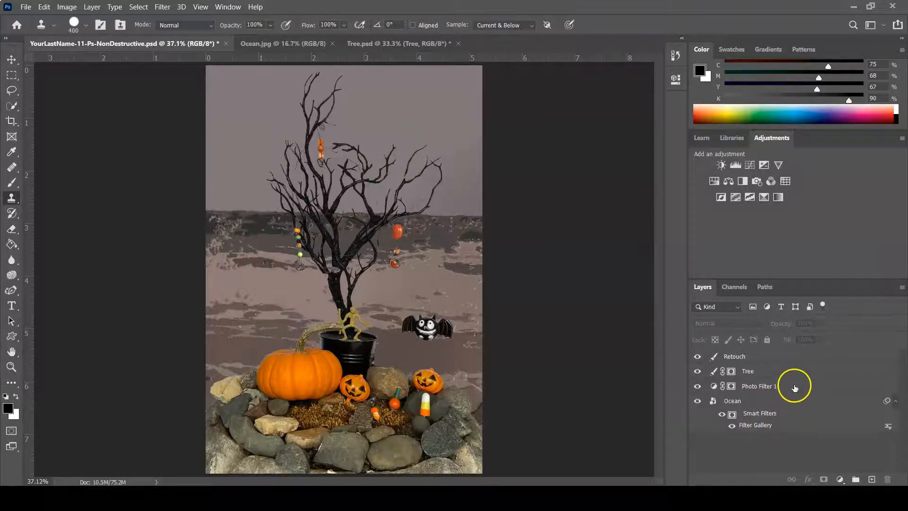
pyautogui.click(795, 388)
pyautogui.moveTo(797, 387); pyautogui.dragTo(796, 352)
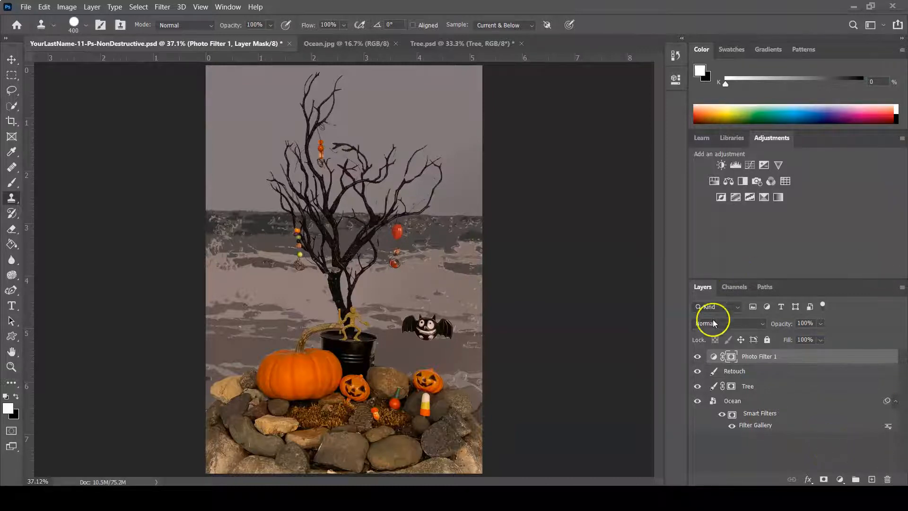
# Try an Invert adjustment layer above Photo Filter 1, and delete it
pyautogui.click(720, 197)
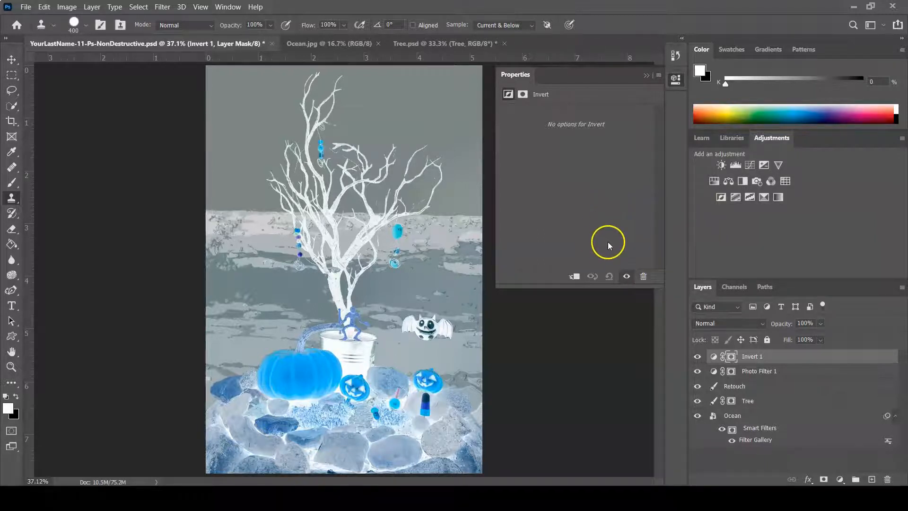
pyautogui.click(644, 277)
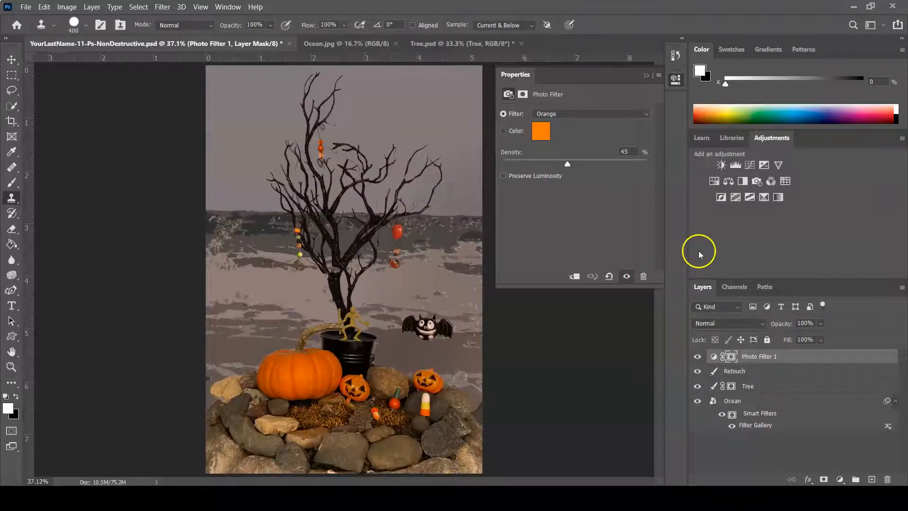
pyautogui.click(648, 76)
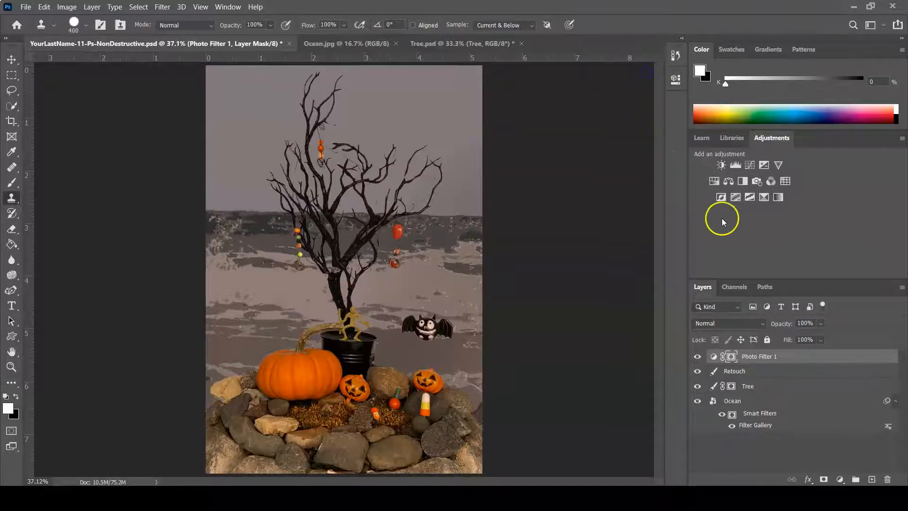
# Add a Posterize adjustment layer with 4 levels above Photo Filter 1
pyautogui.click(736, 198)
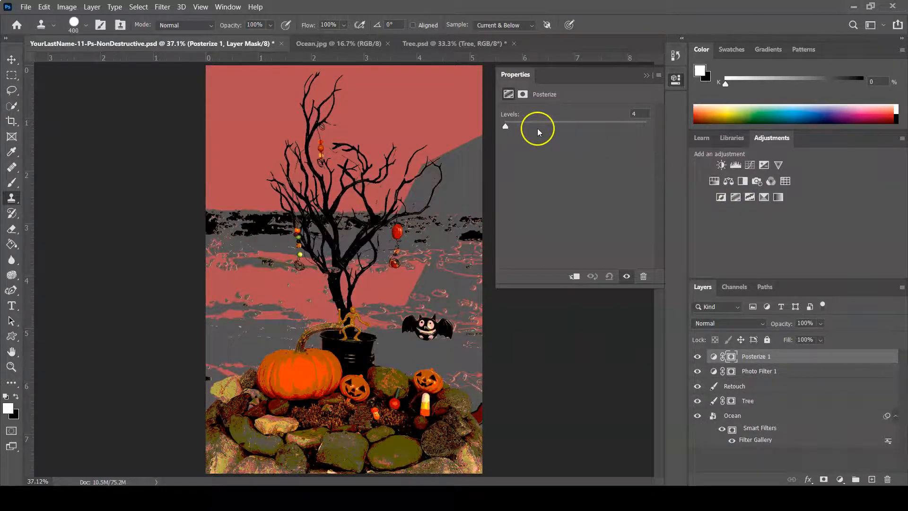
pyautogui.moveTo(504, 126)
pyautogui.mouseDown()
pyautogui.moveTo(514, 126)
pyautogui.moveTo(506, 121)
pyautogui.mouseUp()
pyautogui.click(754, 465)
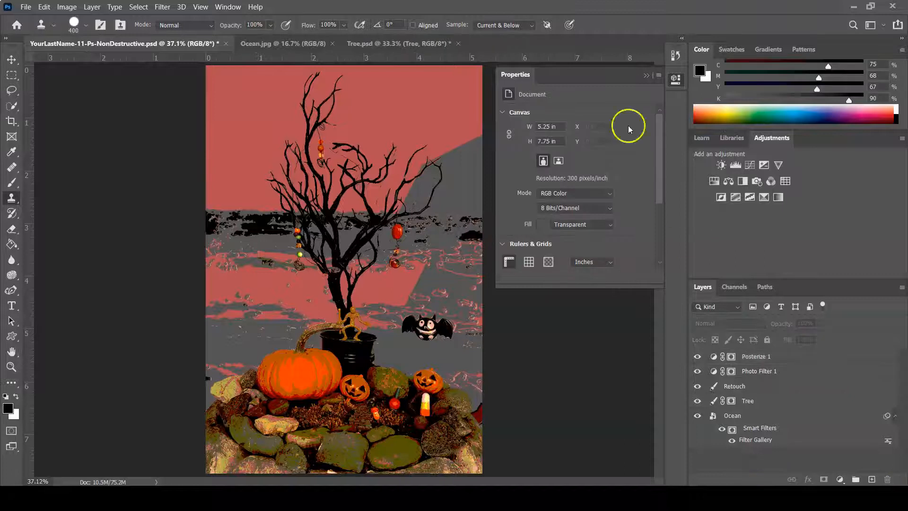
pyautogui.click(646, 75)
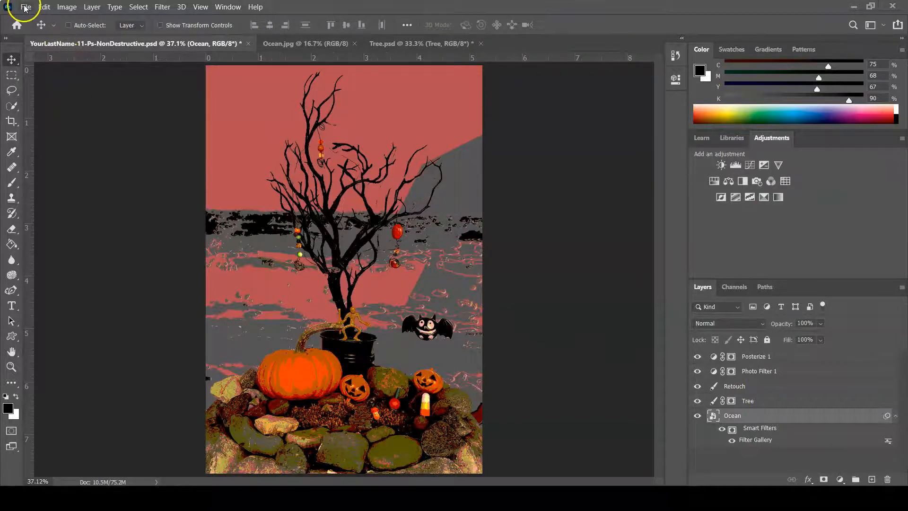
# Save the document, and reopen the Posterize 1 layer's settings to review them
pyautogui.click(23, 7)
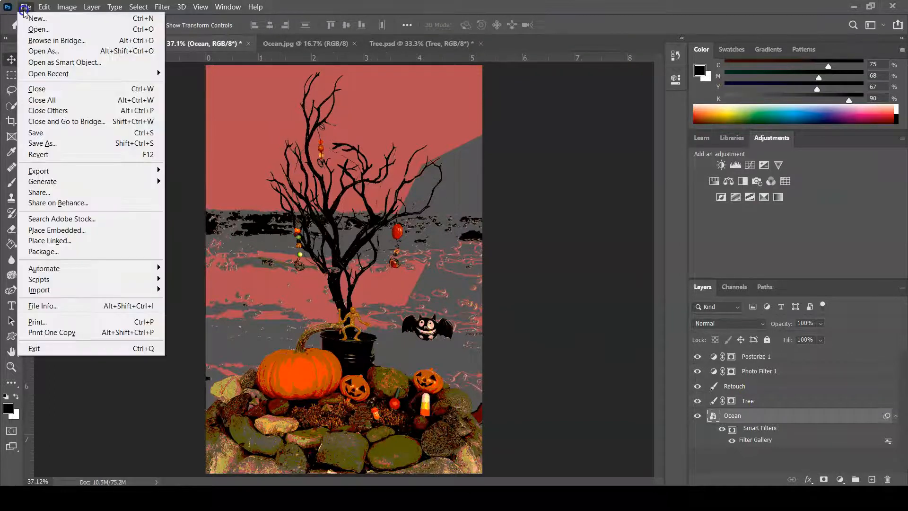
pyautogui.click(47, 131)
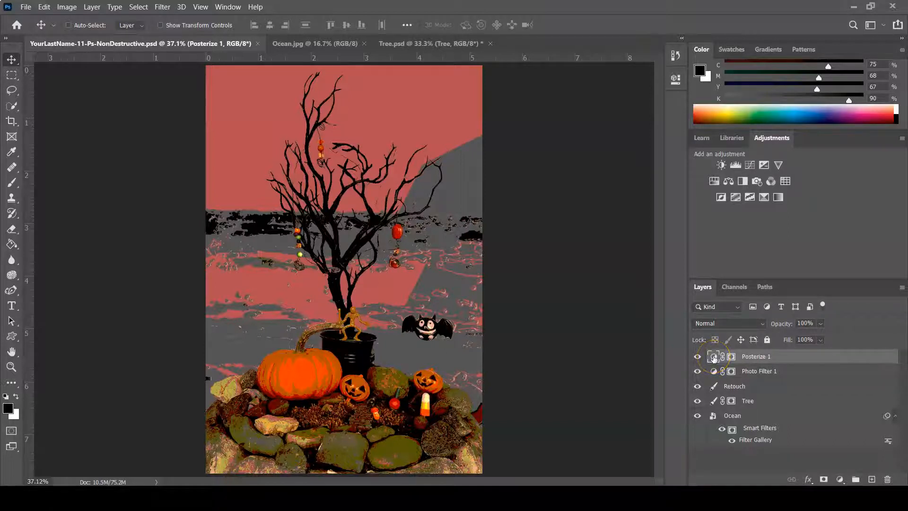
pyautogui.doubleClick(714, 358)
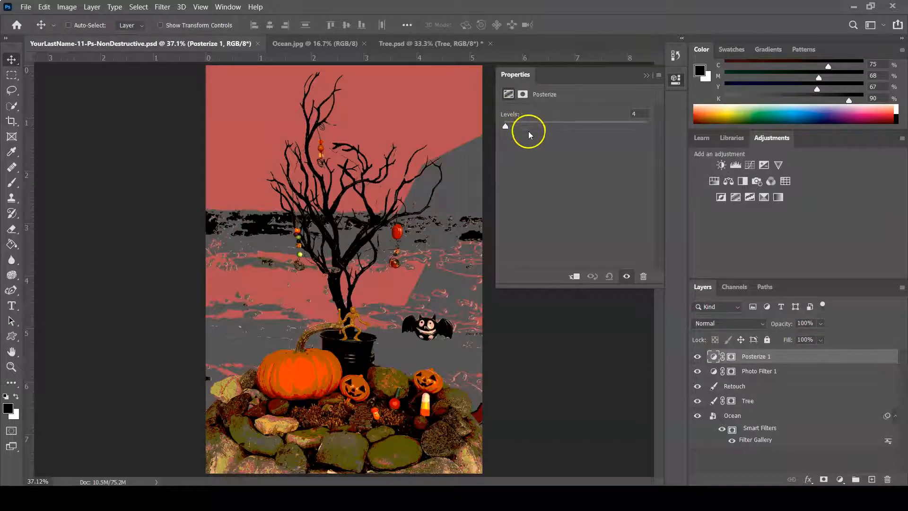
pyautogui.click(647, 76)
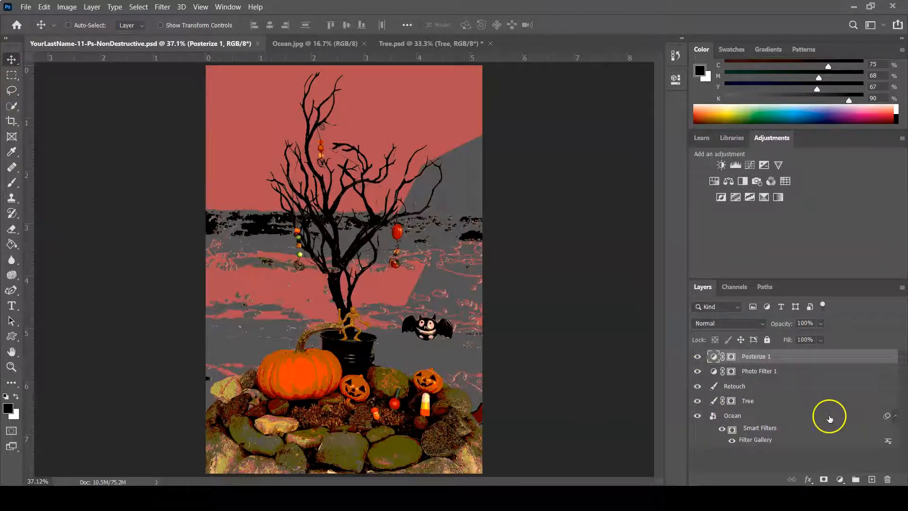
# Move the Ocean layer up and to the left so its bright area sits behind the tree branches
pyautogui.click(825, 419)
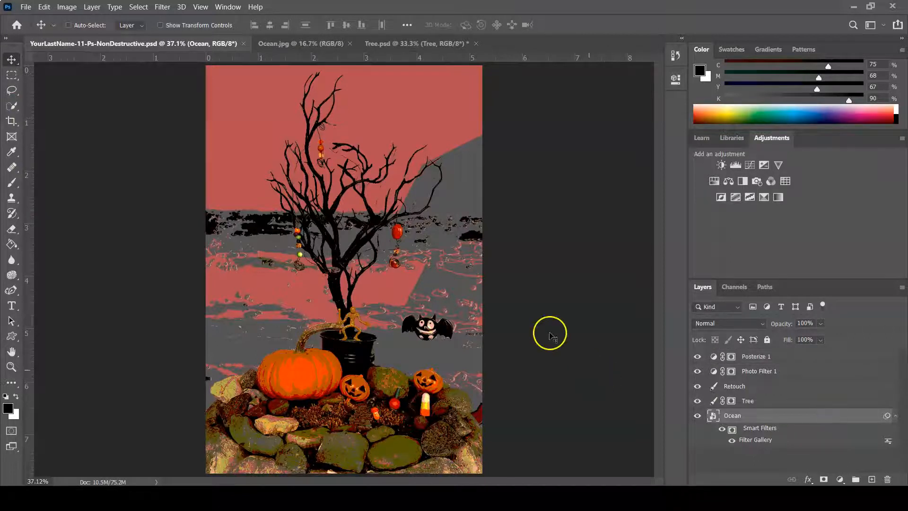
pyautogui.moveTo(455, 274); pyautogui.dragTo(183, 138)
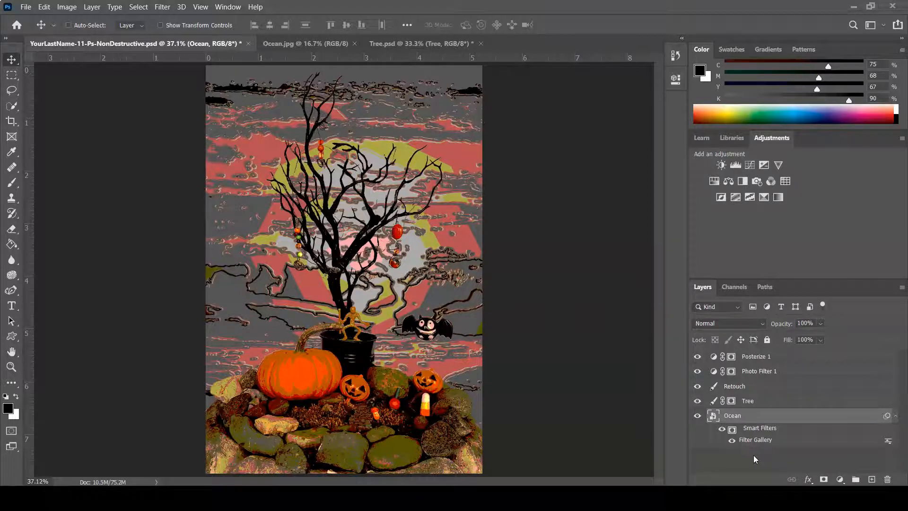
pyautogui.click(754, 455)
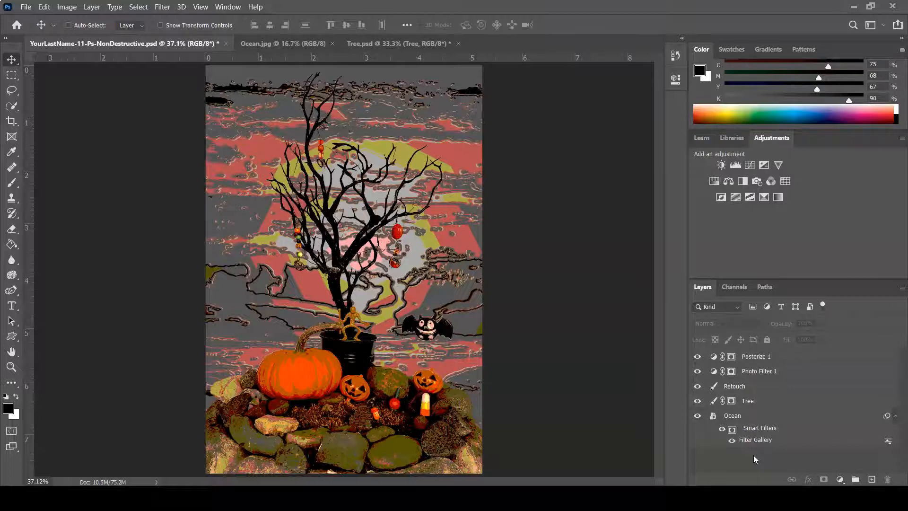
# Enable an Outer Glow layer style on the Tree layer and show its settings beside the image
pyautogui.hotkey('alt', ']')
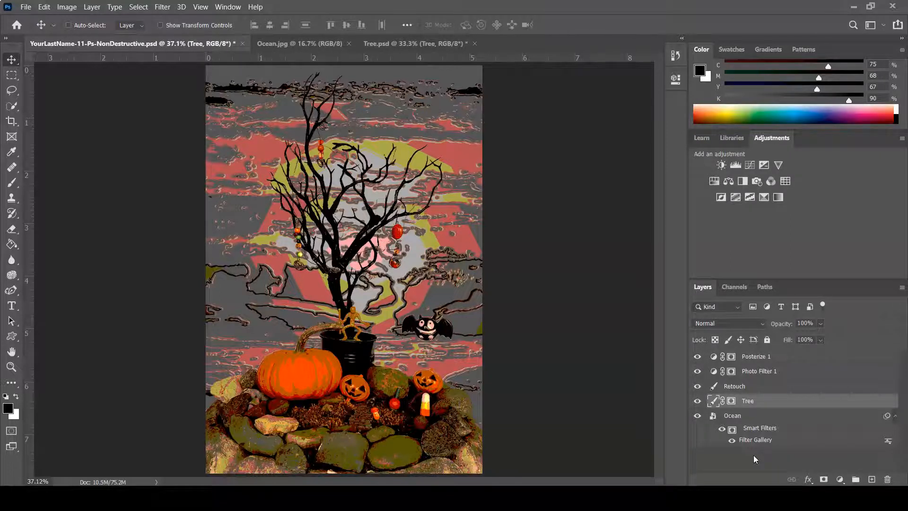
pyautogui.click(810, 401)
pyautogui.doubleClick(810, 401)
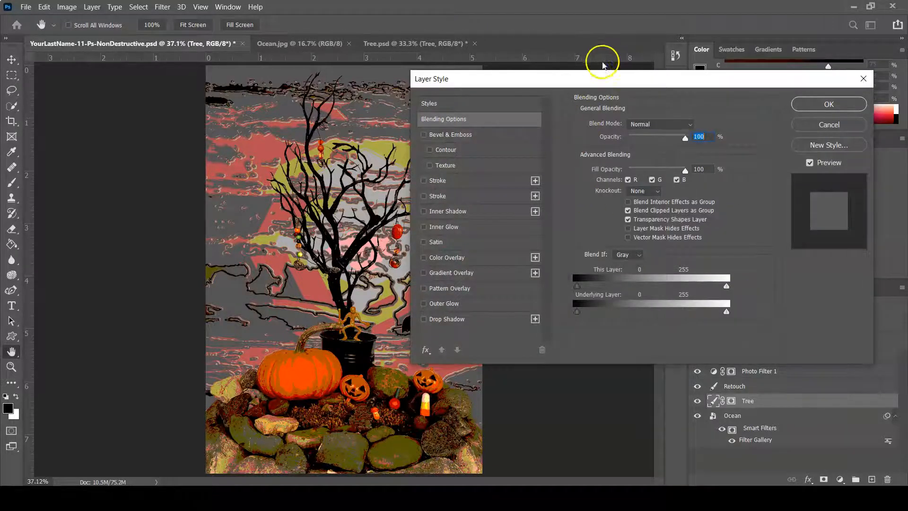
pyautogui.moveTo(591, 82); pyautogui.dragTo(680, 85)
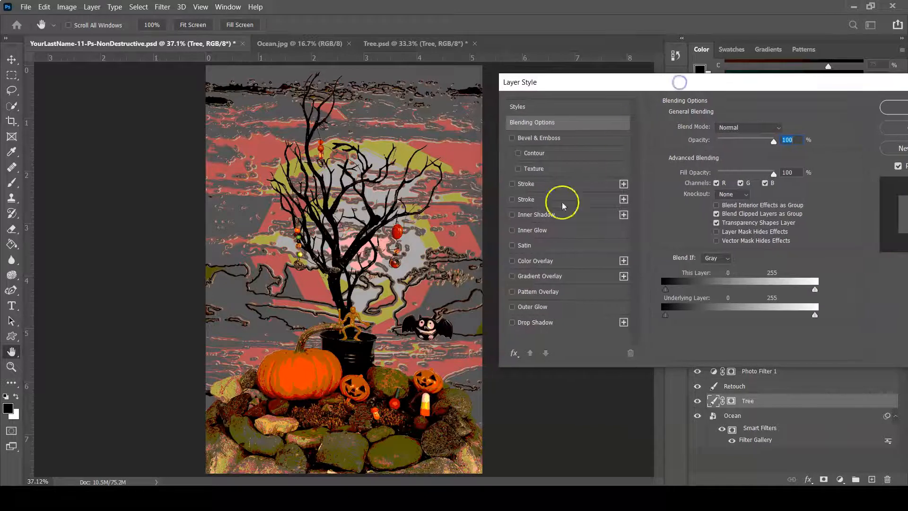
pyautogui.click(513, 307)
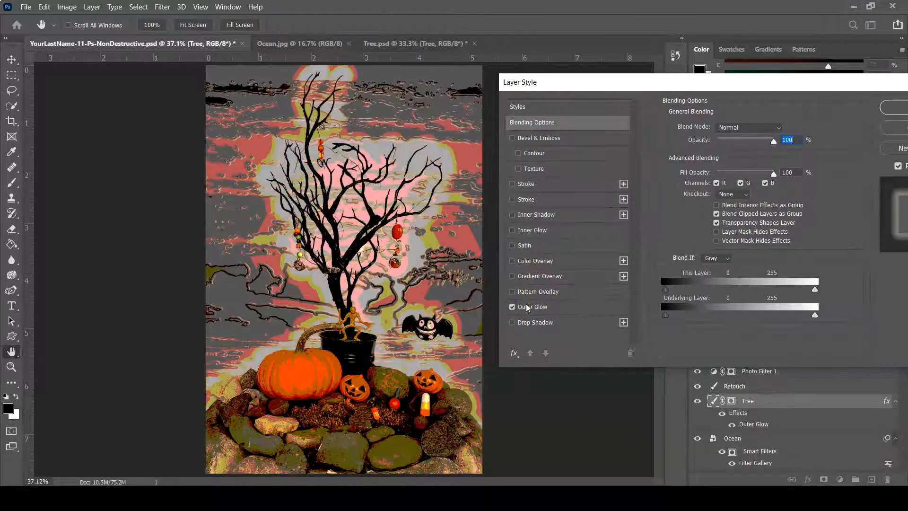
pyautogui.click(528, 308)
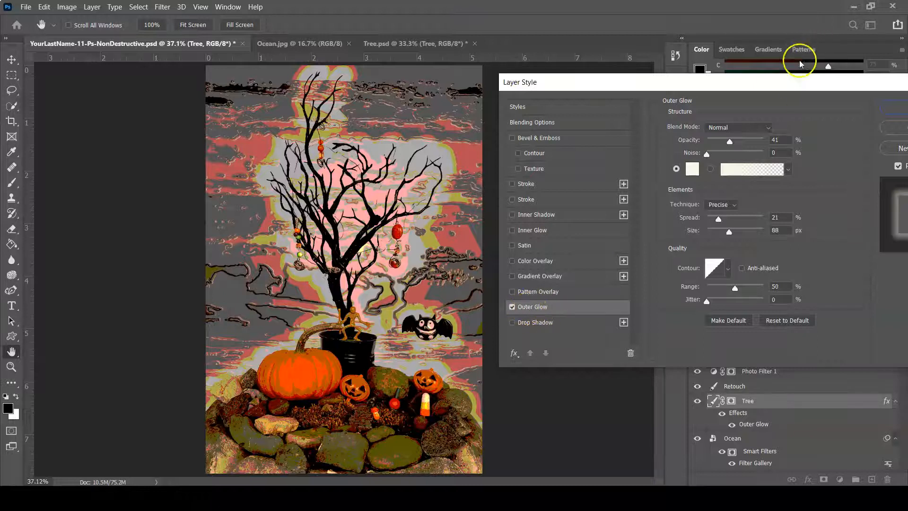
pyautogui.moveTo(738, 84); pyautogui.dragTo(691, 54)
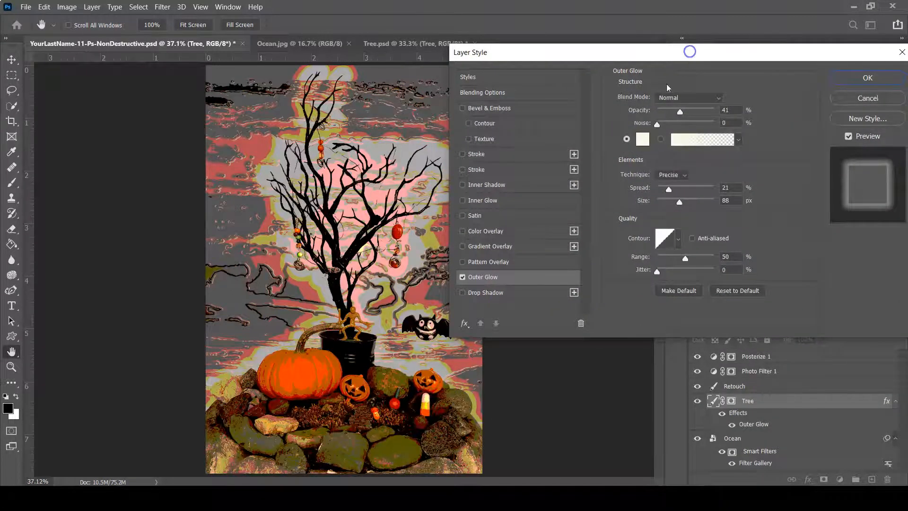
# Set the Tree layer's Outer Glow to 39% opacity and 95 px size, and apply the style
pyautogui.moveTo(681, 111); pyautogui.dragTo(672, 110)
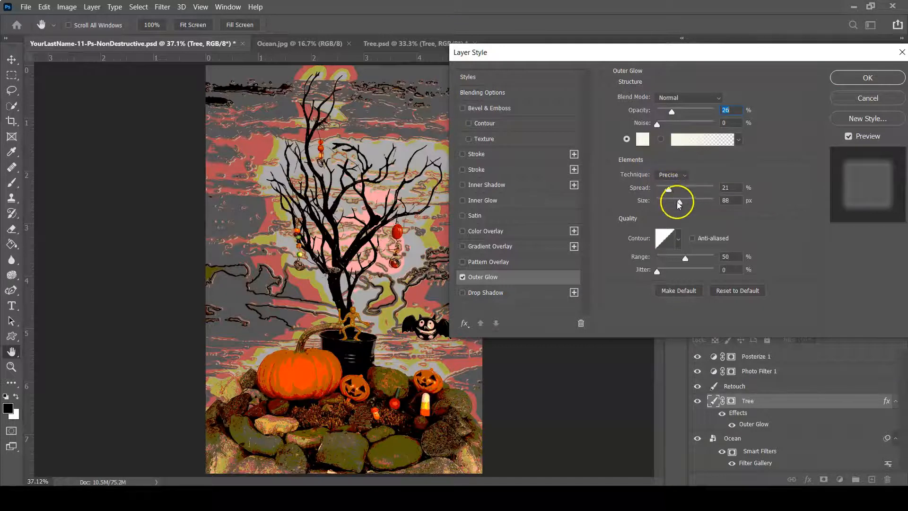
pyautogui.moveTo(678, 202); pyautogui.dragTo(675, 203)
pyautogui.moveTo(672, 204); pyautogui.dragTo(682, 202)
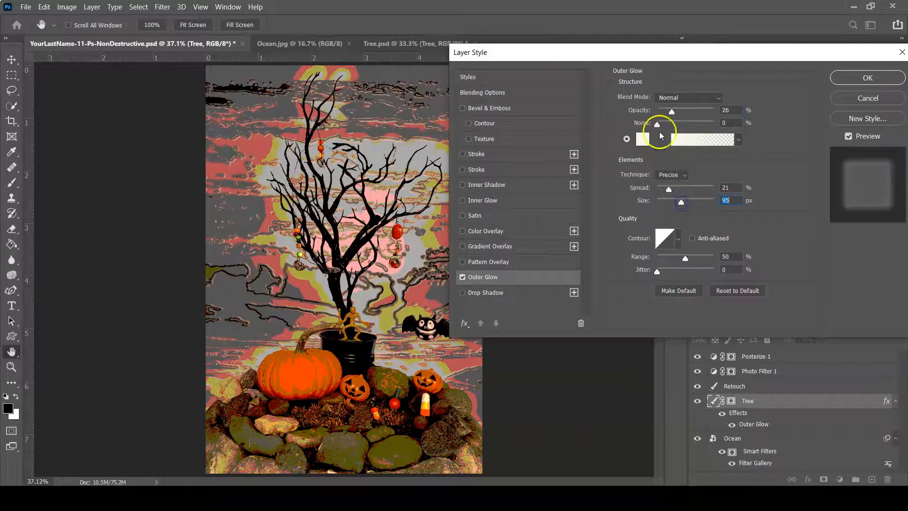
pyautogui.moveTo(672, 112); pyautogui.dragTo(679, 113)
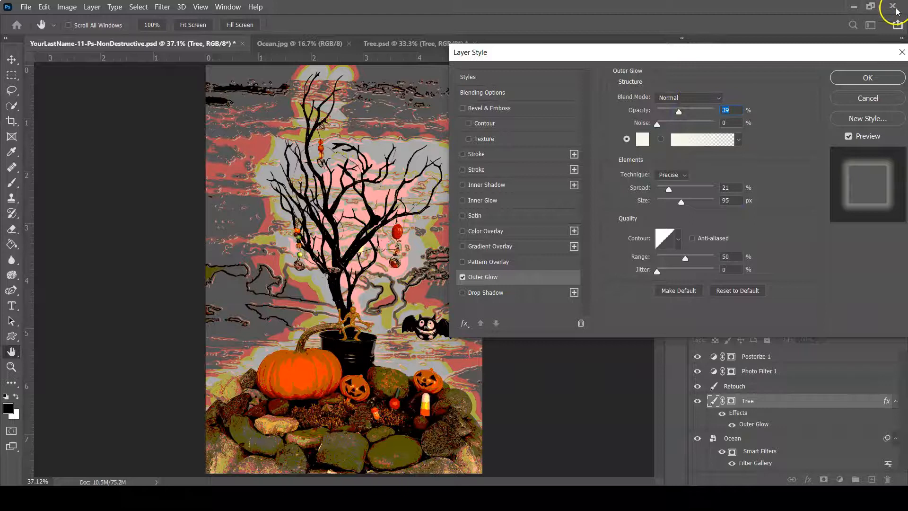
pyautogui.click(860, 80)
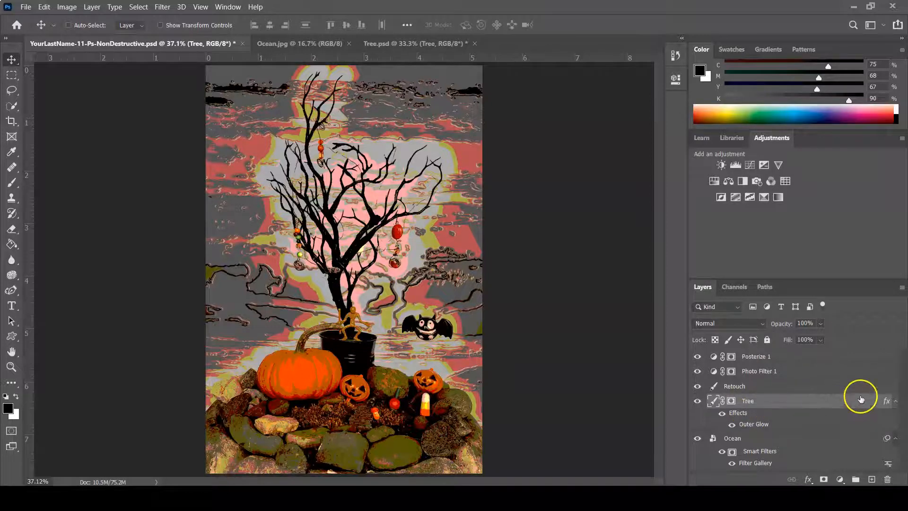
# Save the document, and set up a JPG export of the composite at 50% scale
pyautogui.click(24, 7)
pyautogui.click(43, 133)
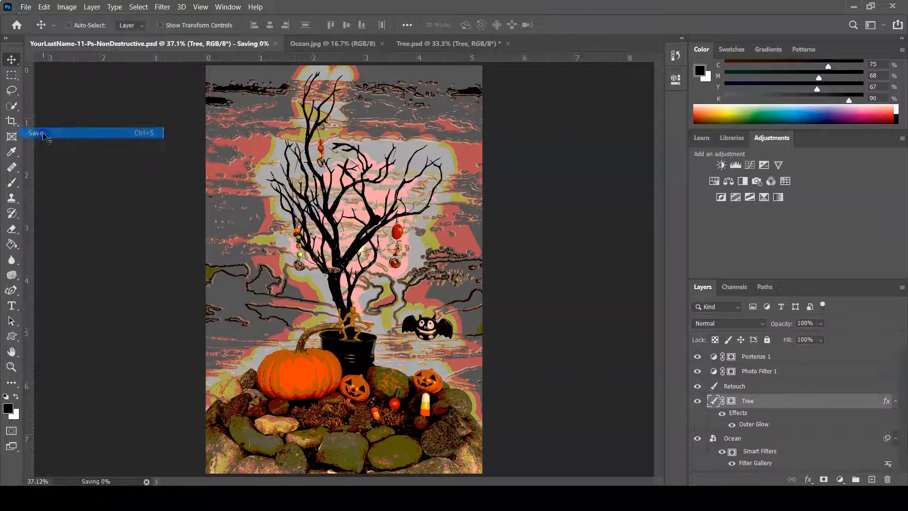
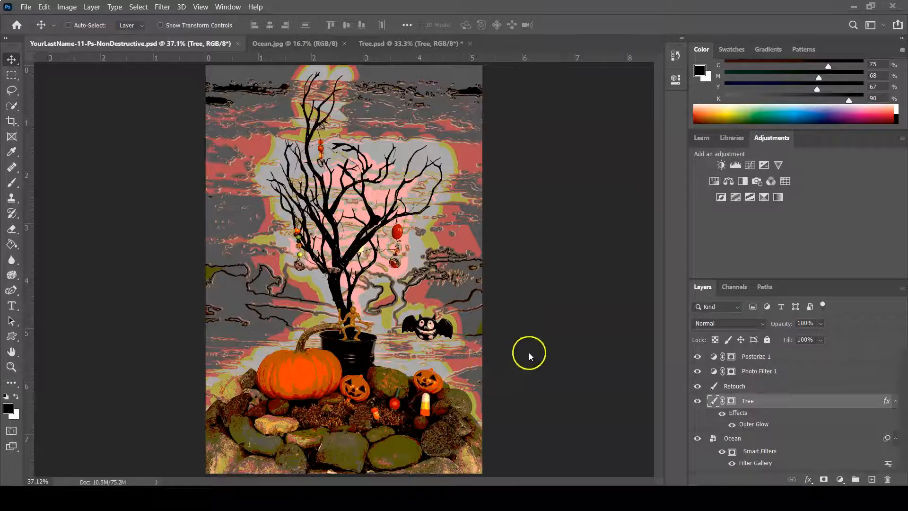
pyautogui.click(25, 7)
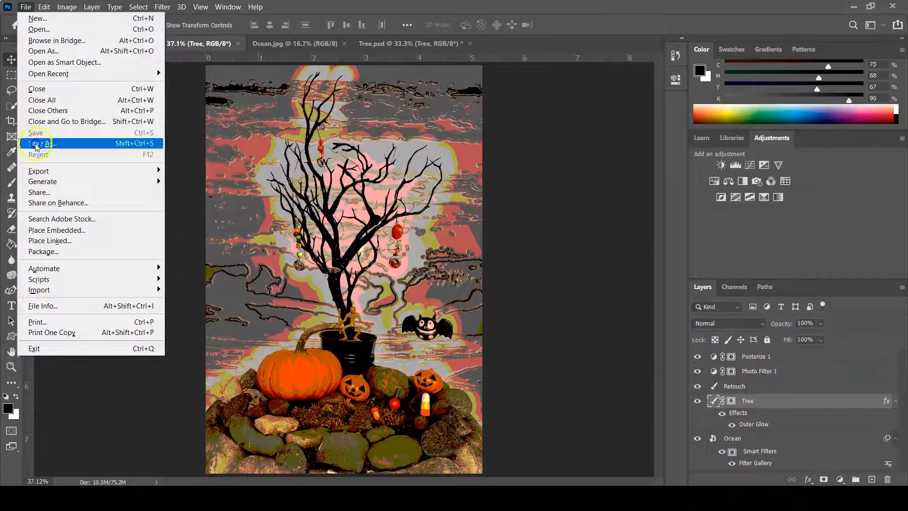
pyautogui.moveTo(45, 171)
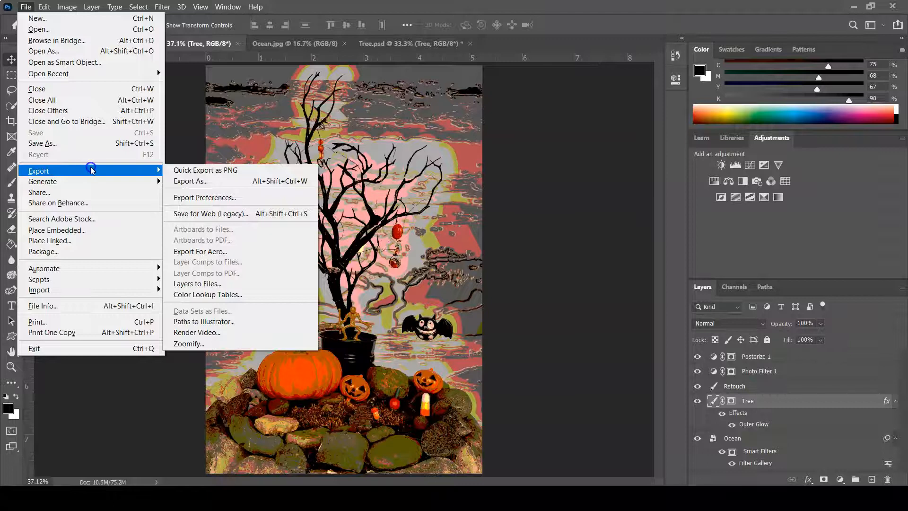
pyautogui.click(199, 182)
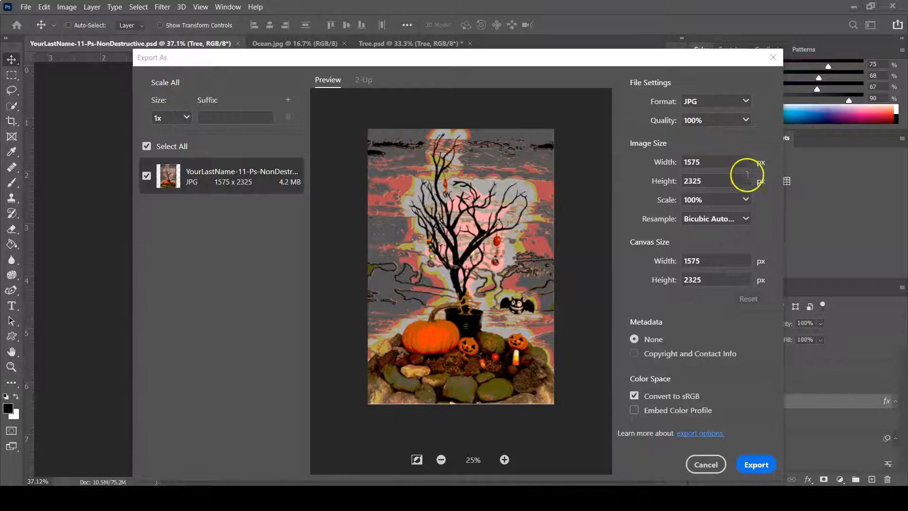
pyautogui.click(745, 200)
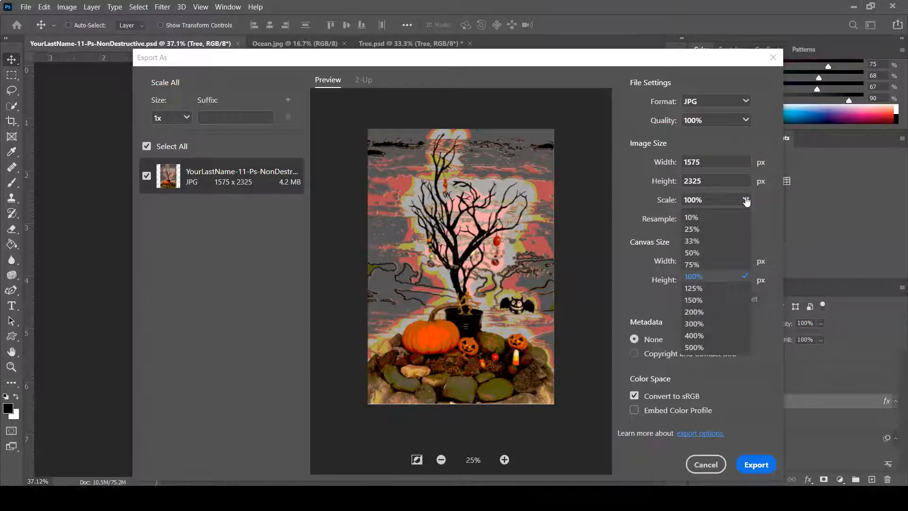
pyautogui.click(742, 261)
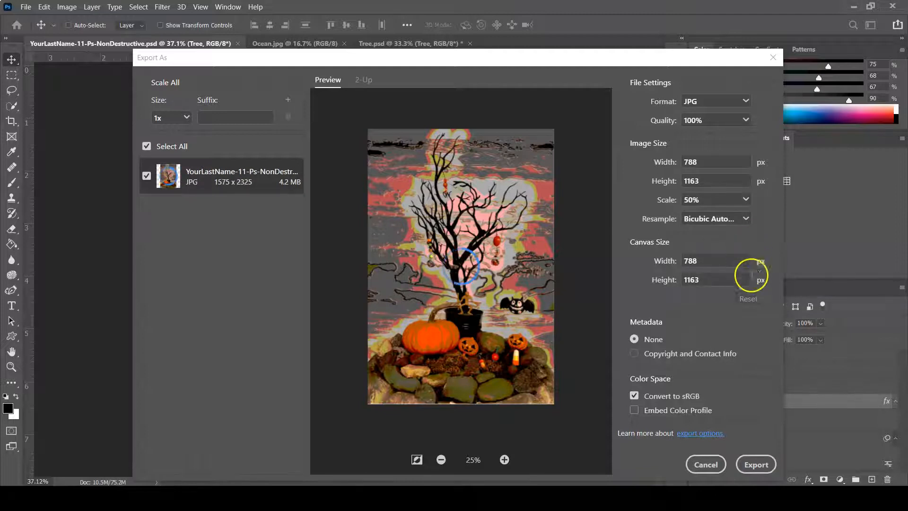
# Export the image as YourLastName-11-Ps-NonDestructive.jpg into the Lab11-Ps-NonDestructiveEditing folder
pyautogui.click(767, 465)
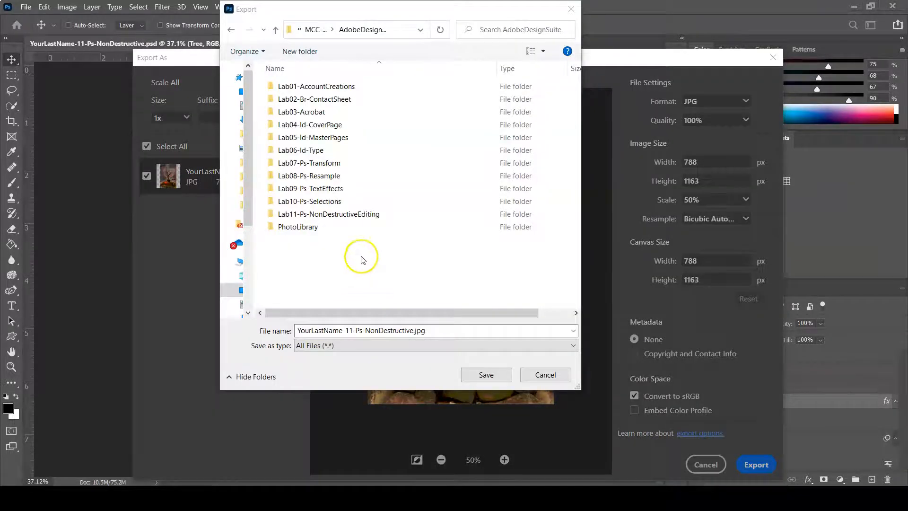
pyautogui.doubleClick(367, 215)
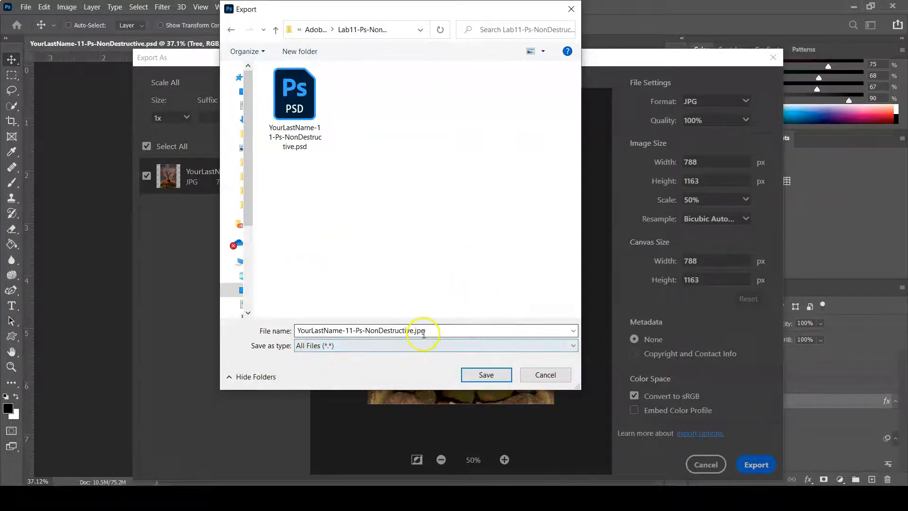
pyautogui.click(481, 375)
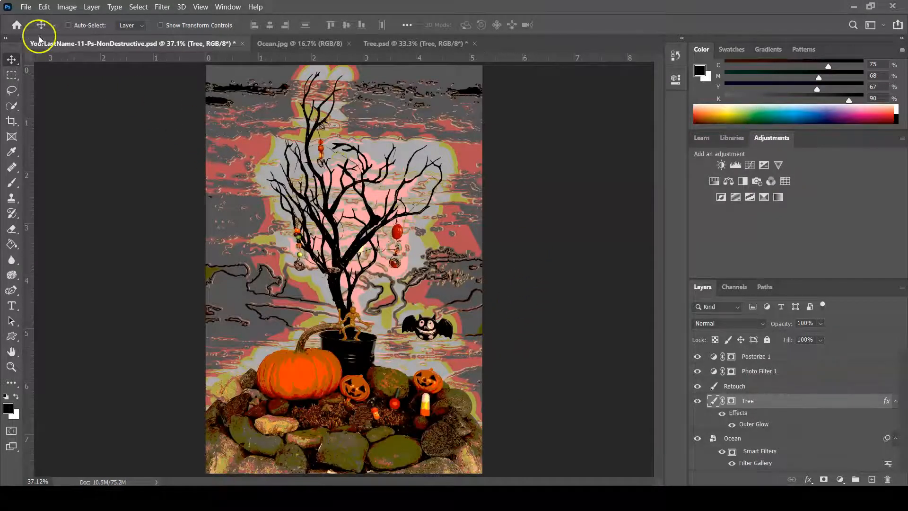
# Open the exported YourLastName-11-Ps-NonDestructive.jpg to check it
pyautogui.click(29, 7)
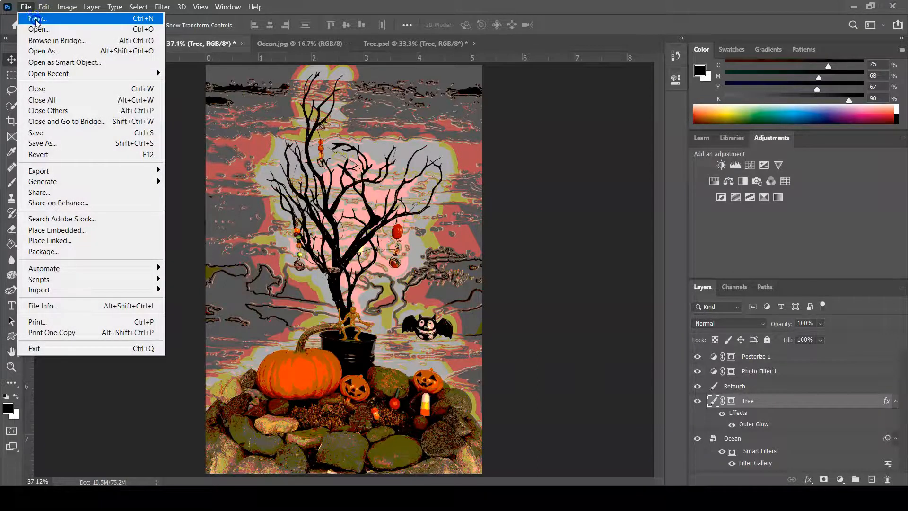
pyautogui.click(40, 30)
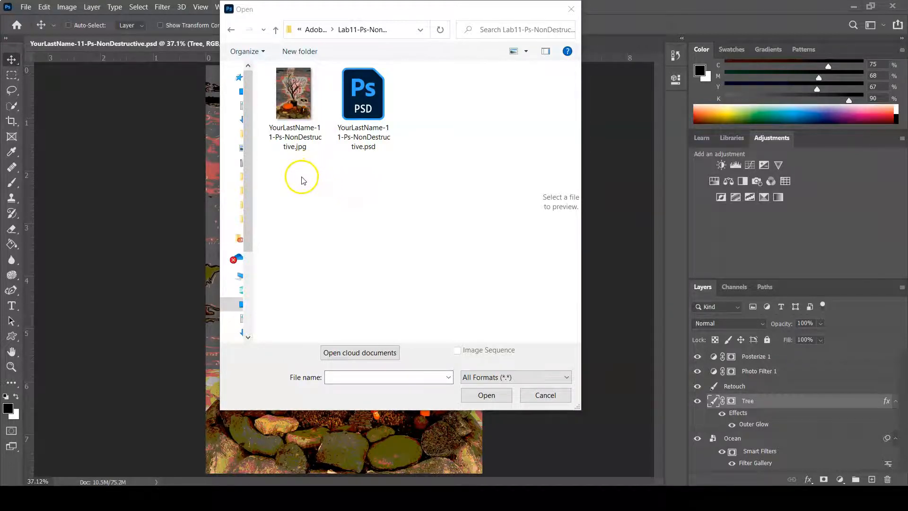
pyautogui.click(299, 109)
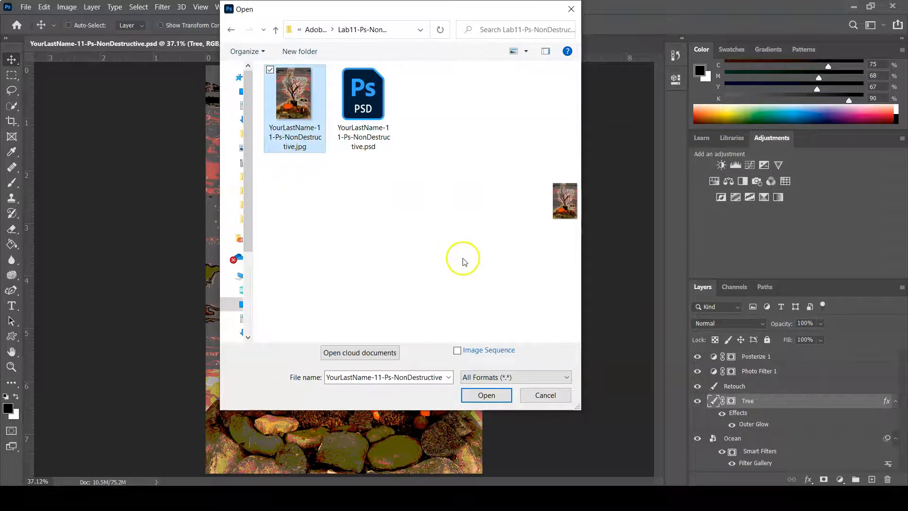
pyautogui.click(485, 396)
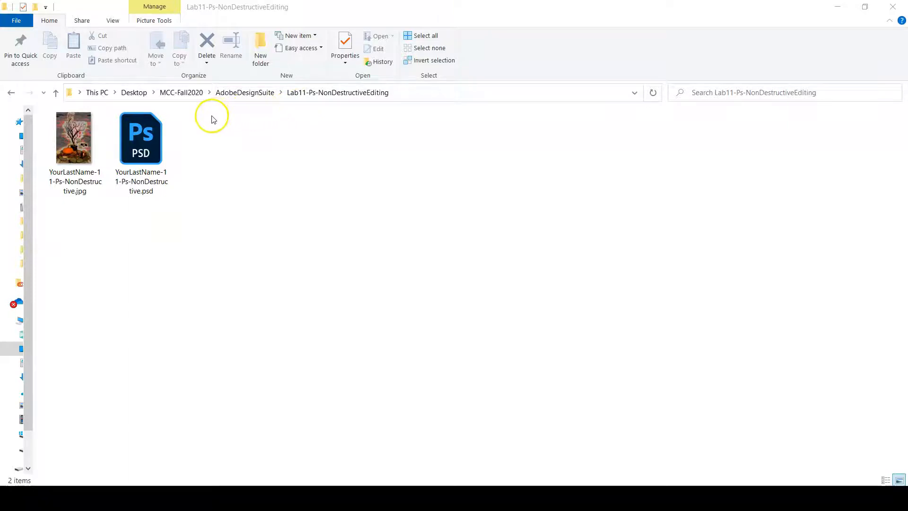
# In File Explorer, compress the YourLastName-11-Ps-NonDestructive JPG and PSD files together into one zipped folder
pyautogui.moveTo(205, 126); pyautogui.dragTo(59, 184)
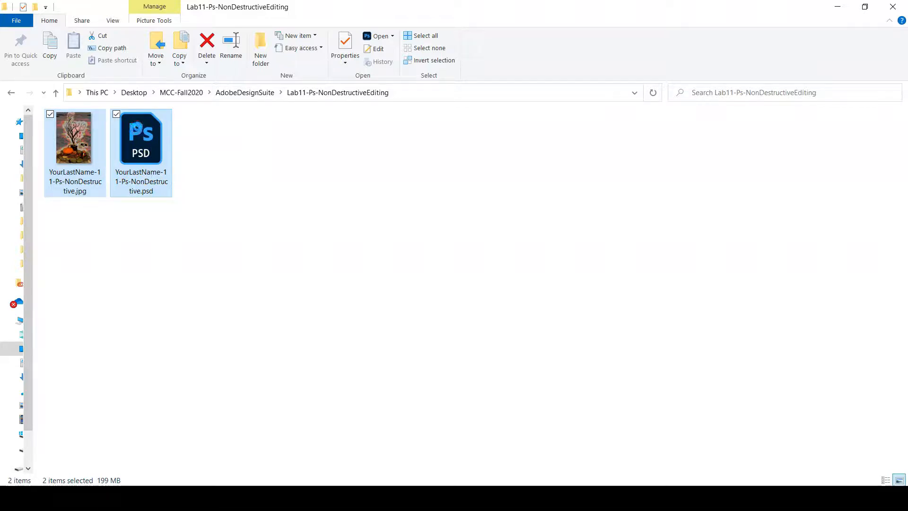
pyautogui.rightClick(137, 127)
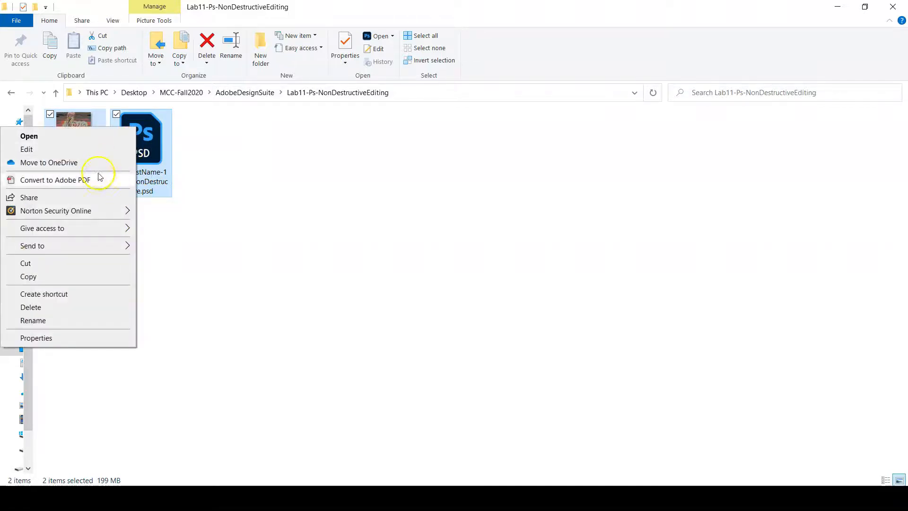
pyautogui.moveTo(124, 245)
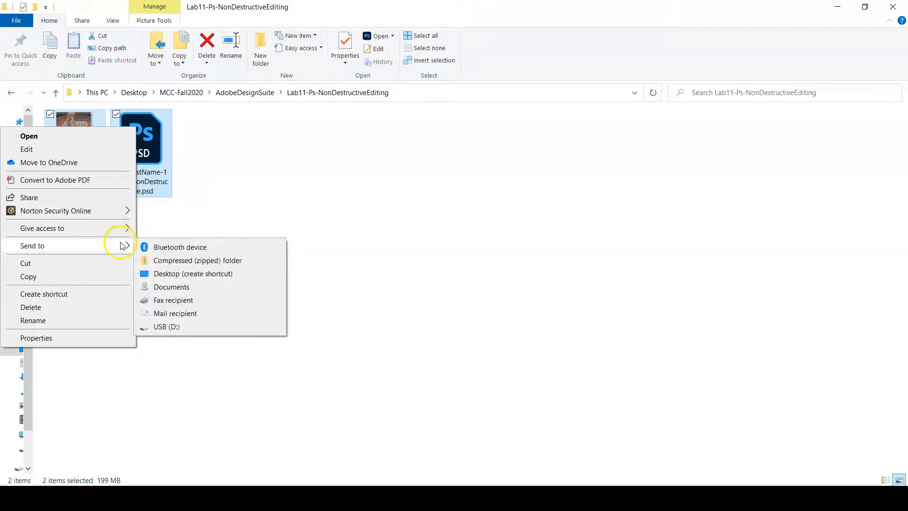
pyautogui.click(232, 261)
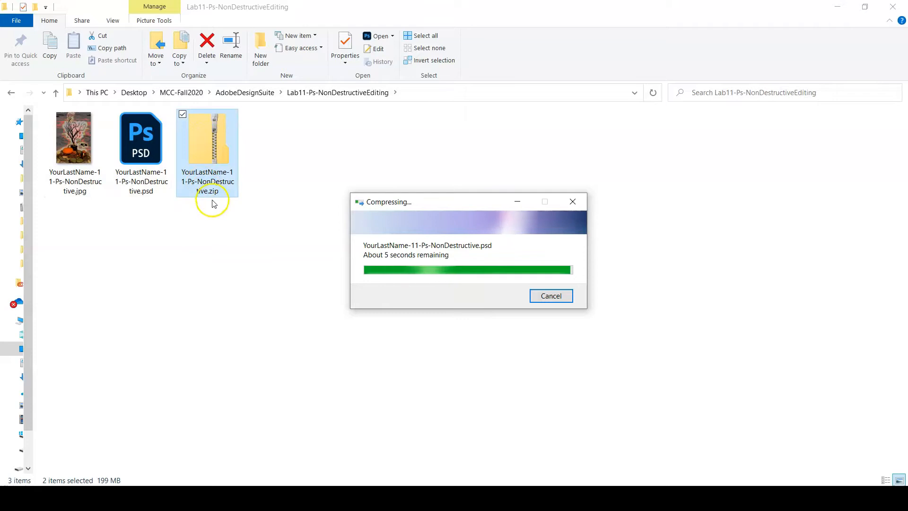
pyautogui.click(331, 235)
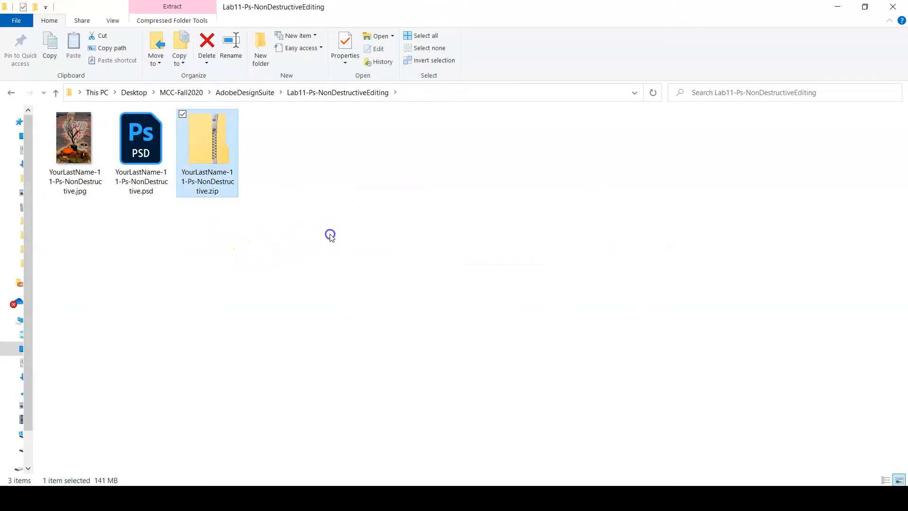